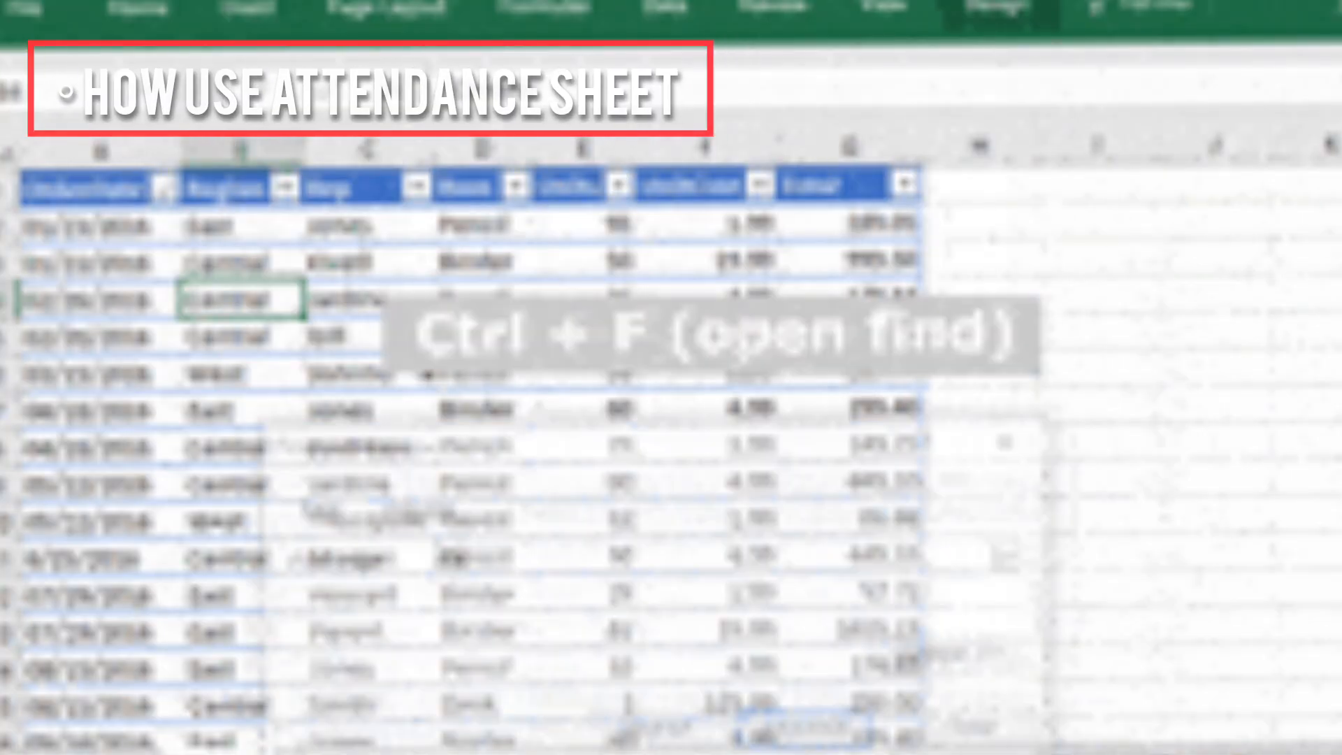
key(ctrl+f)
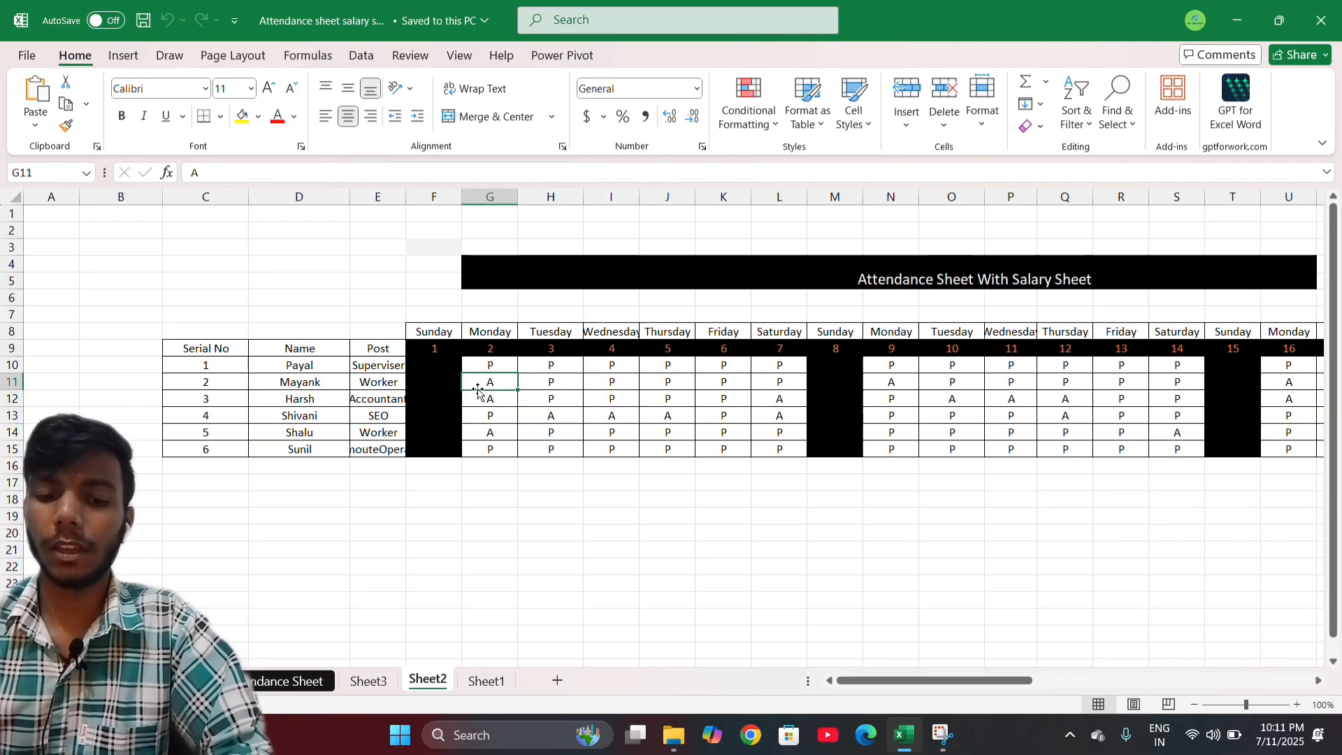
Examine the attendance table across all days and totals, including the Perday Salary and Present Salary formulas in row 10.
key(ctrl+a)
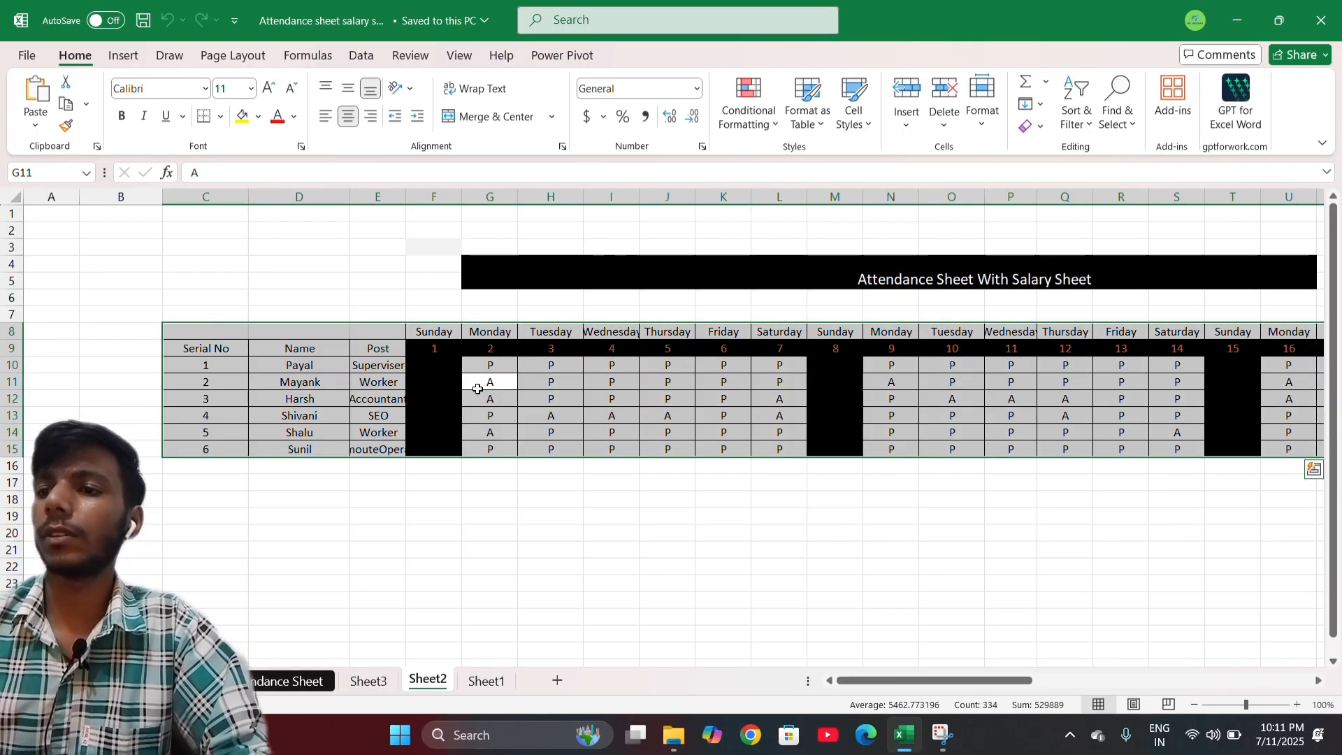
scroll(477, 389, right, 8)
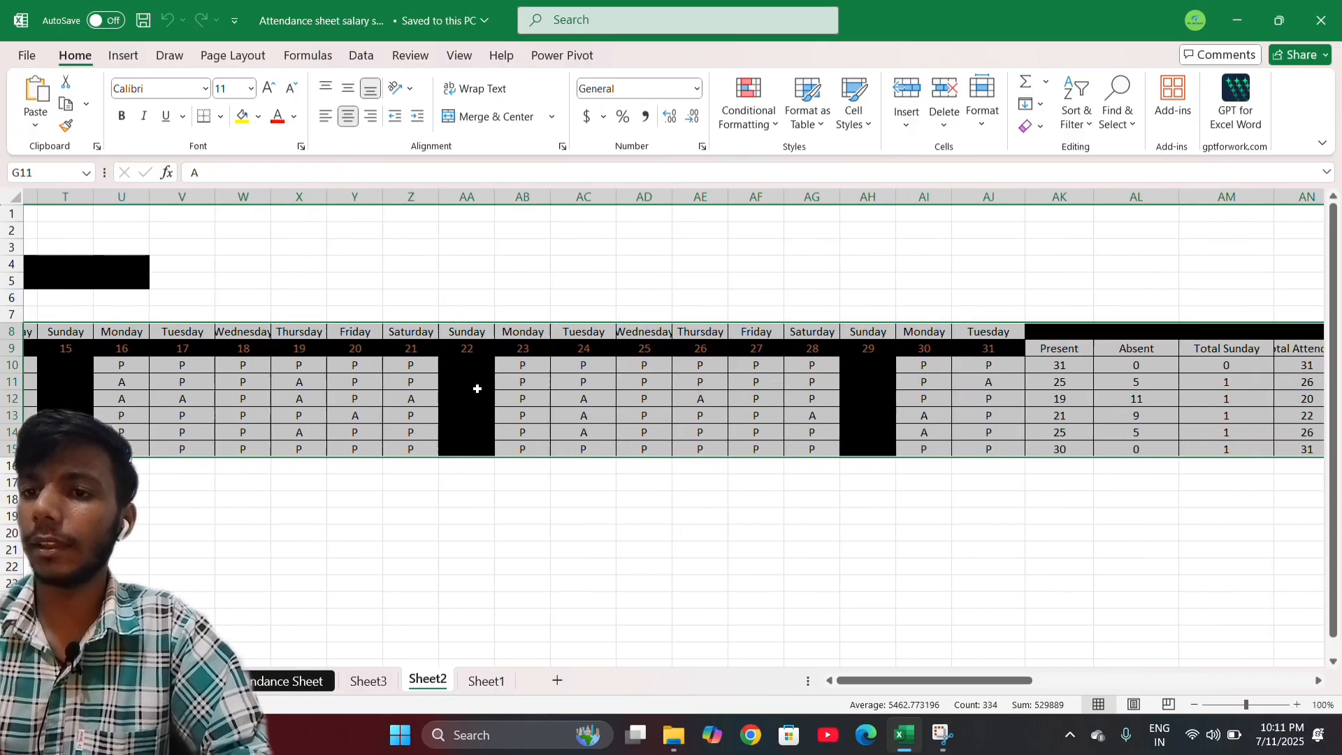
scroll(477, 389, right, 6)
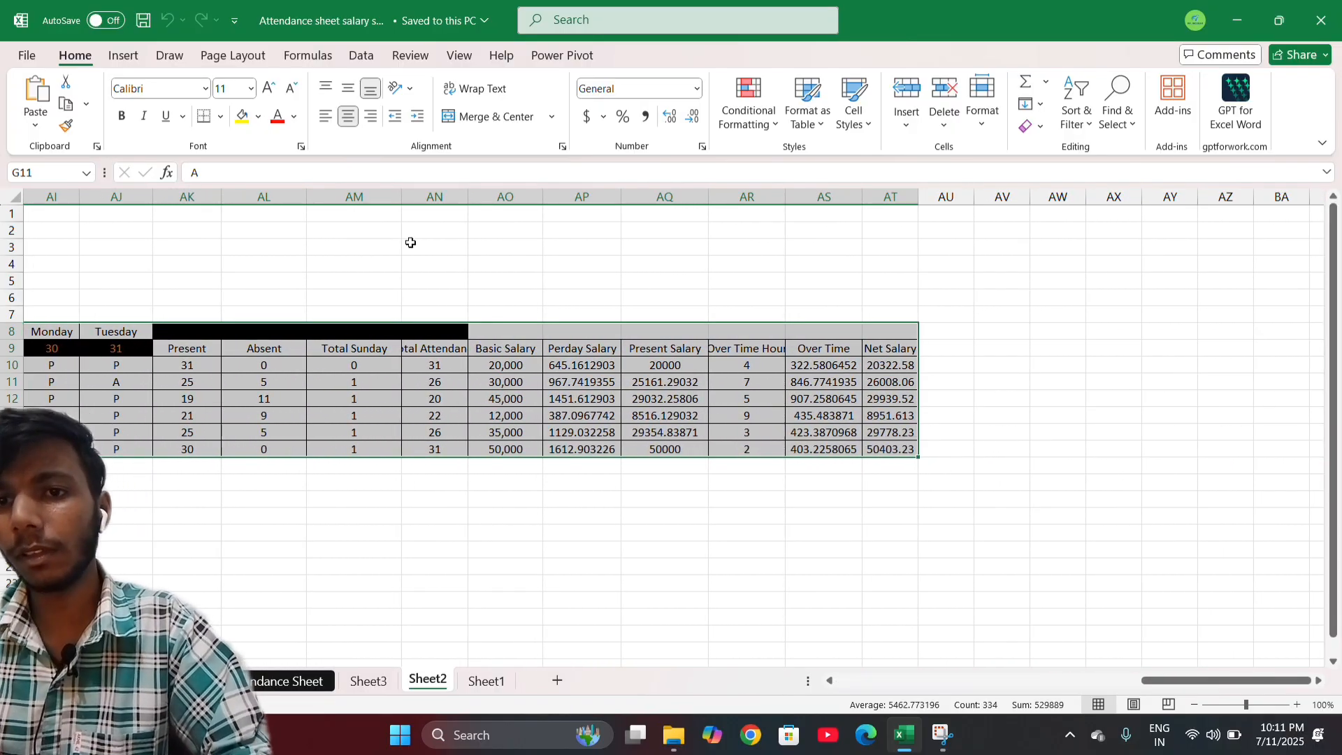
scroll(410, 242, left, 1)
scroll(410, 242, left, 5)
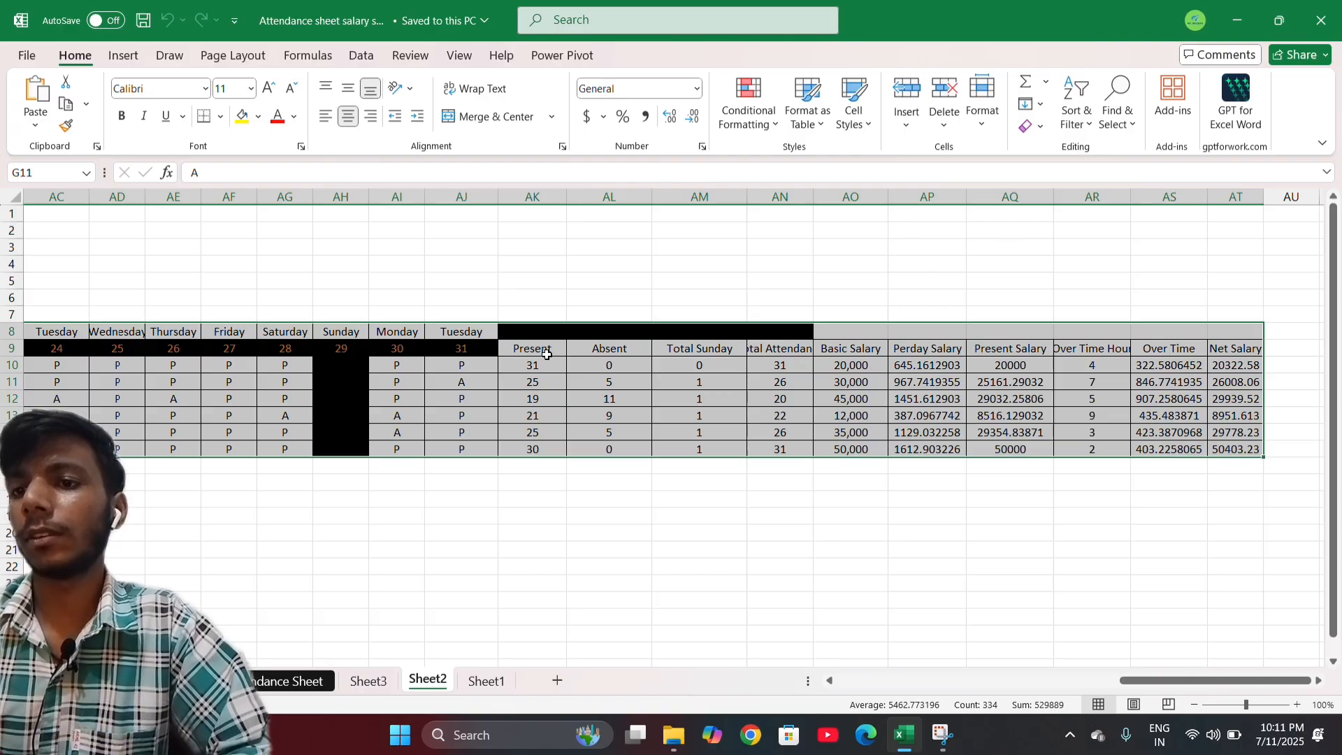
scroll(727, 379, right, 1)
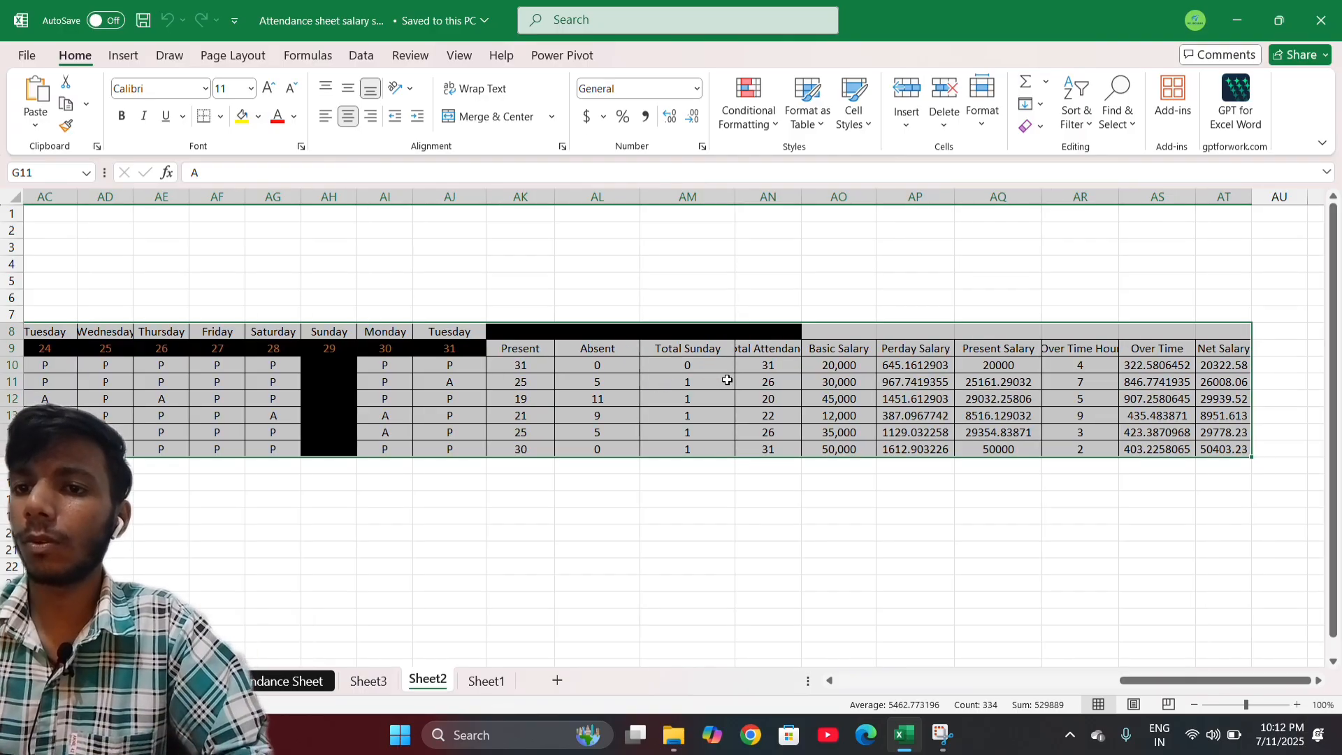
scroll(727, 380, right, 3)
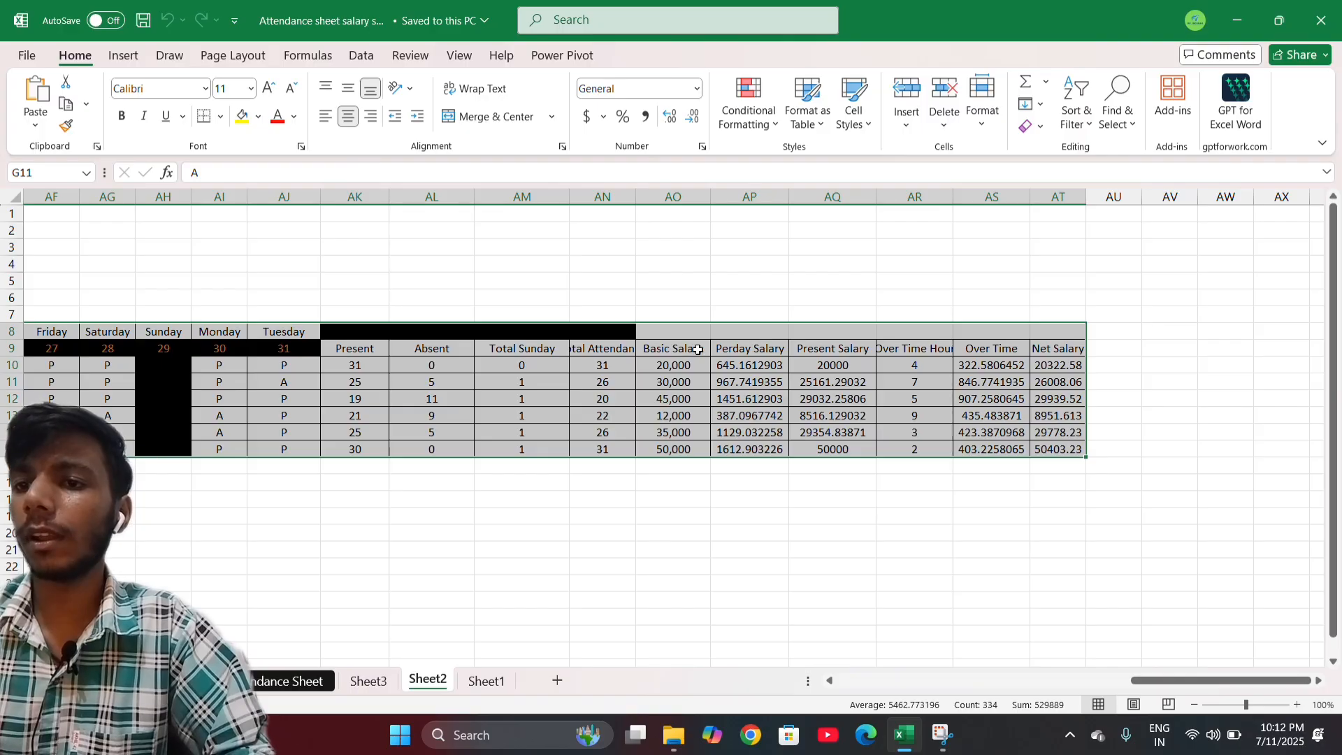
click(750, 362)
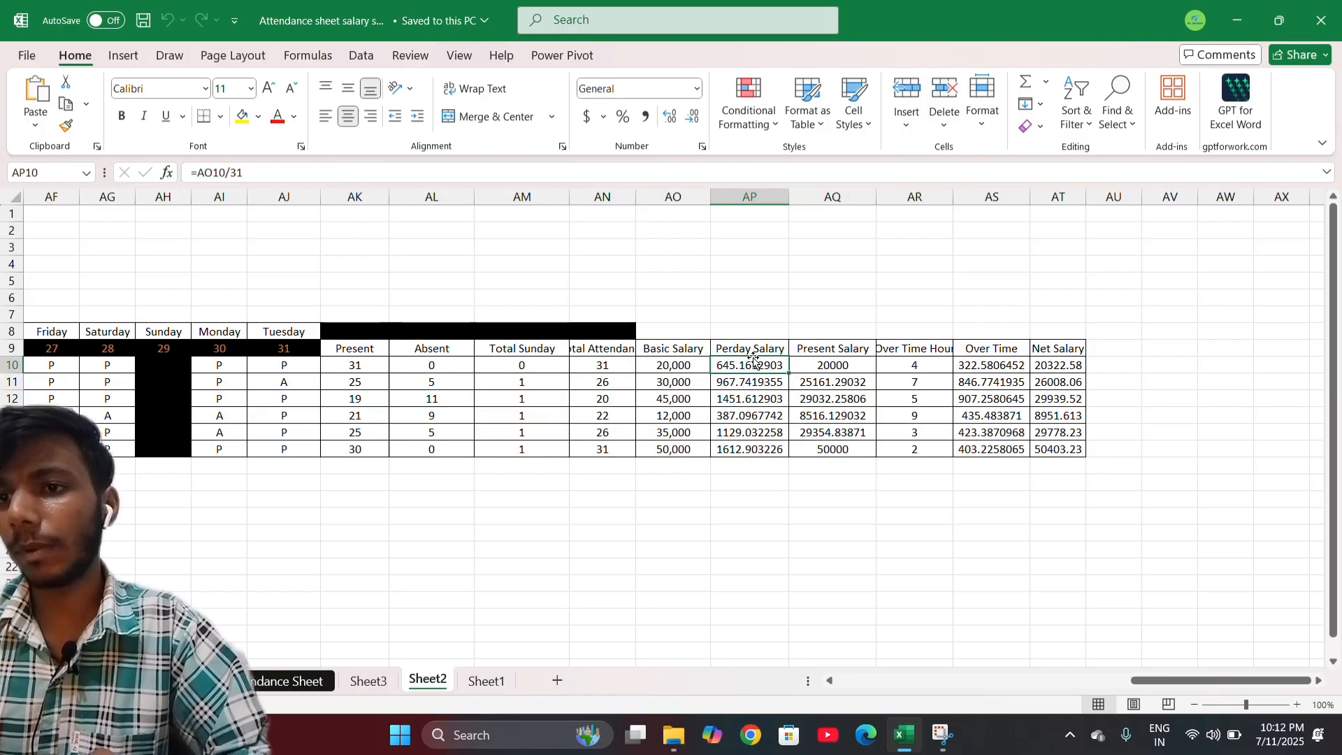
scroll(754, 360, right, 2)
click(718, 363)
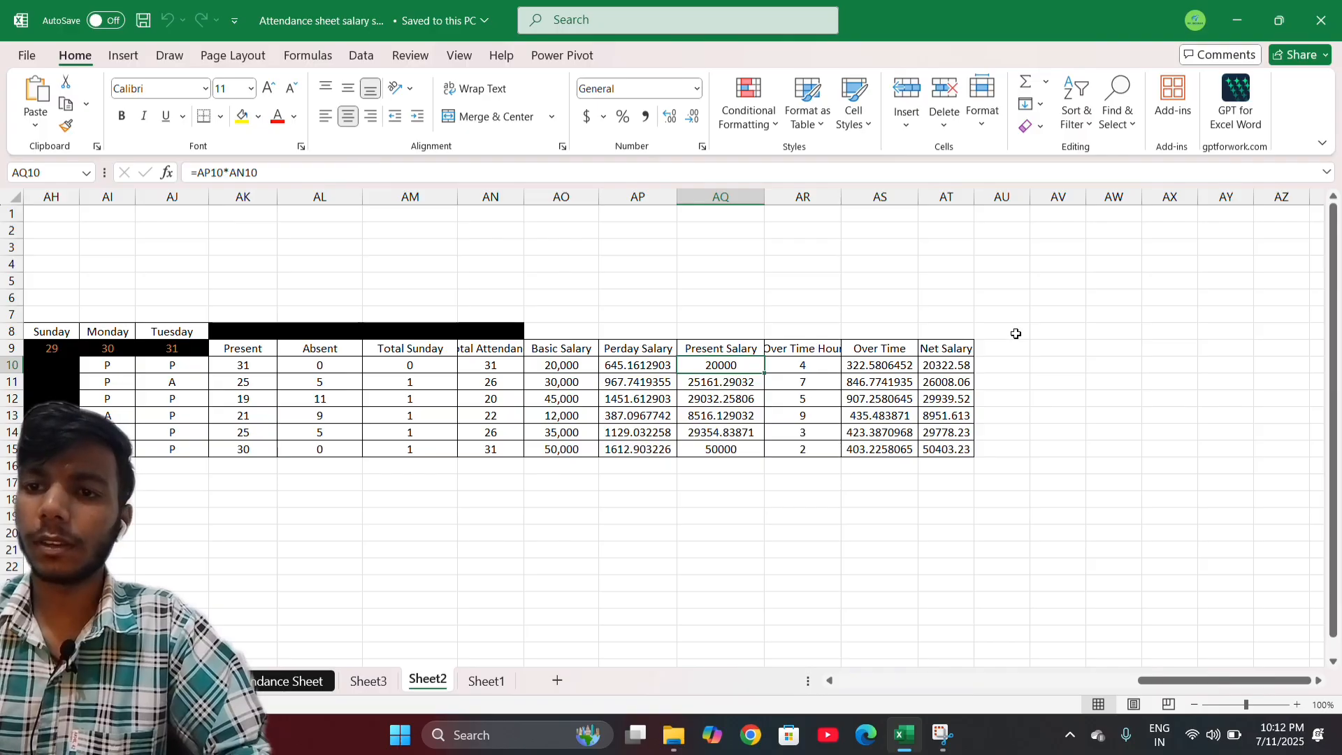
Select the whole attendance table and autofit its column widths to their contents.
scroll(822, 379, left, 10)
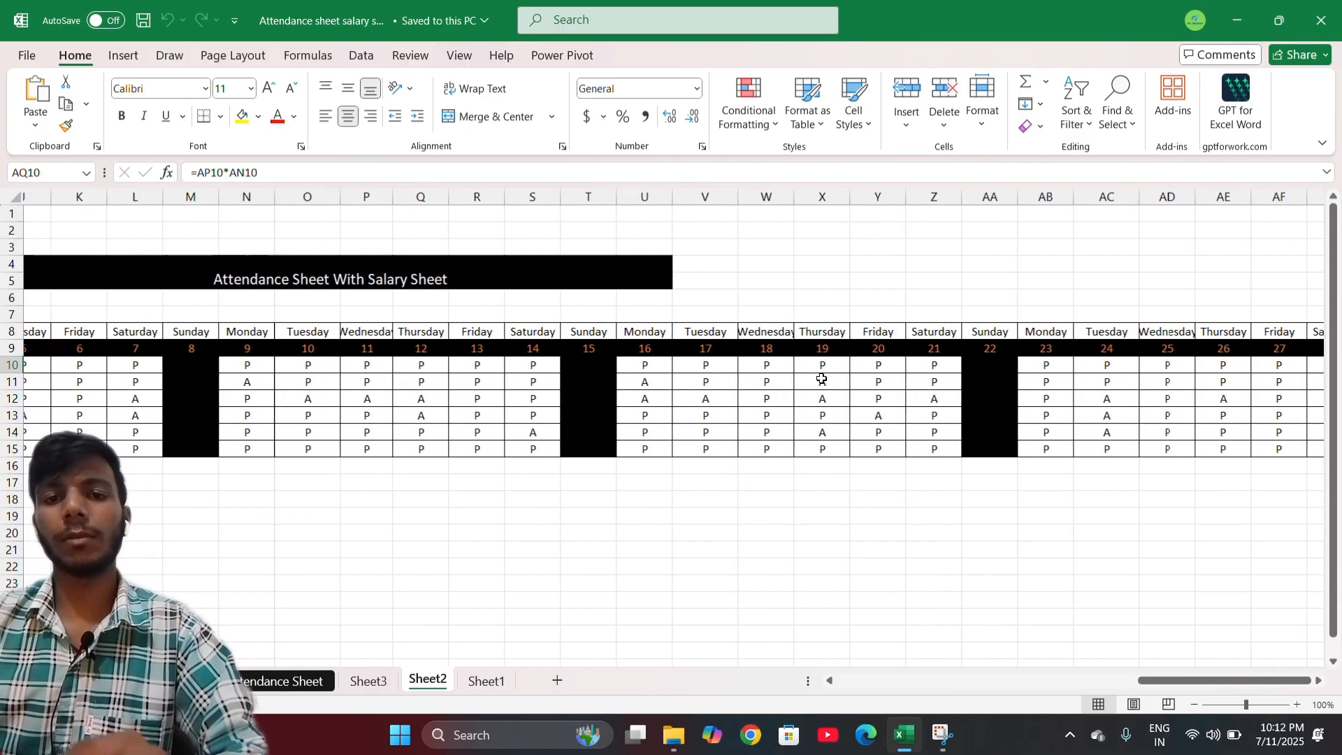
scroll(821, 379, left, 2)
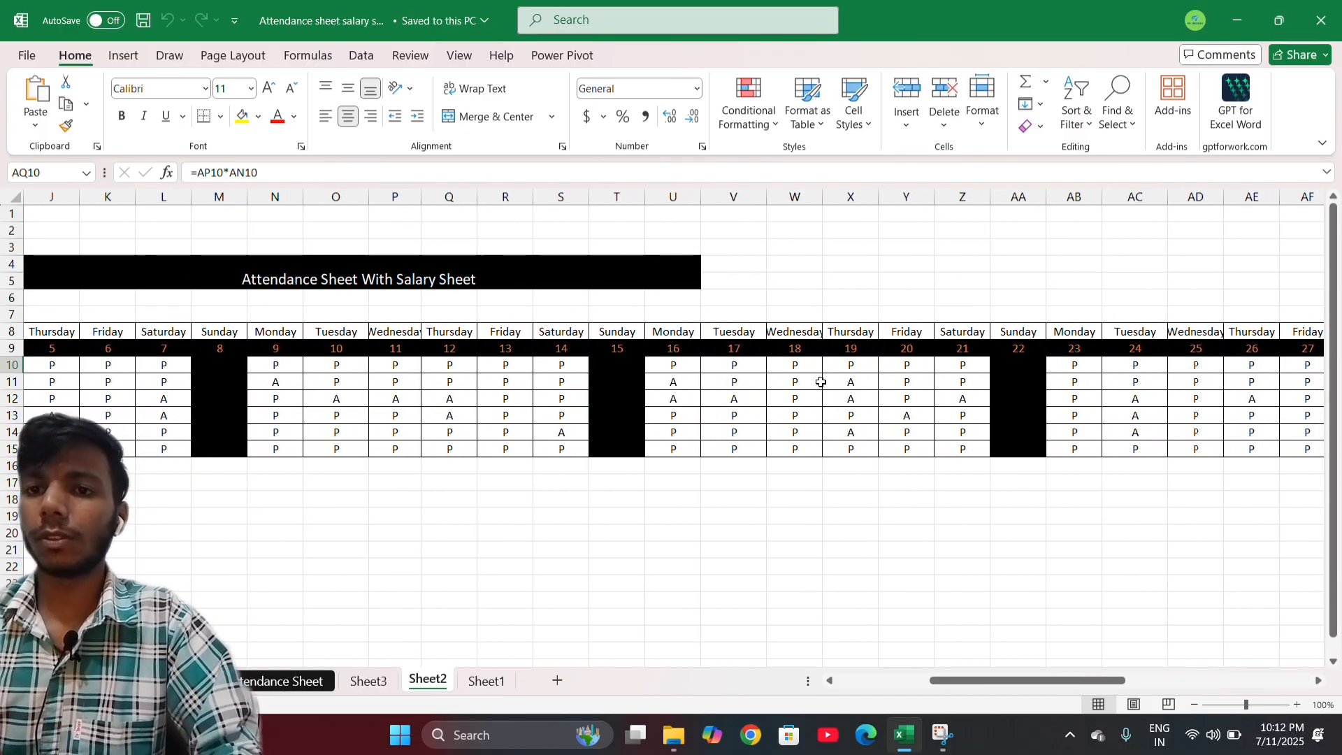
click(518, 349)
scroll(513, 348, left, 5)
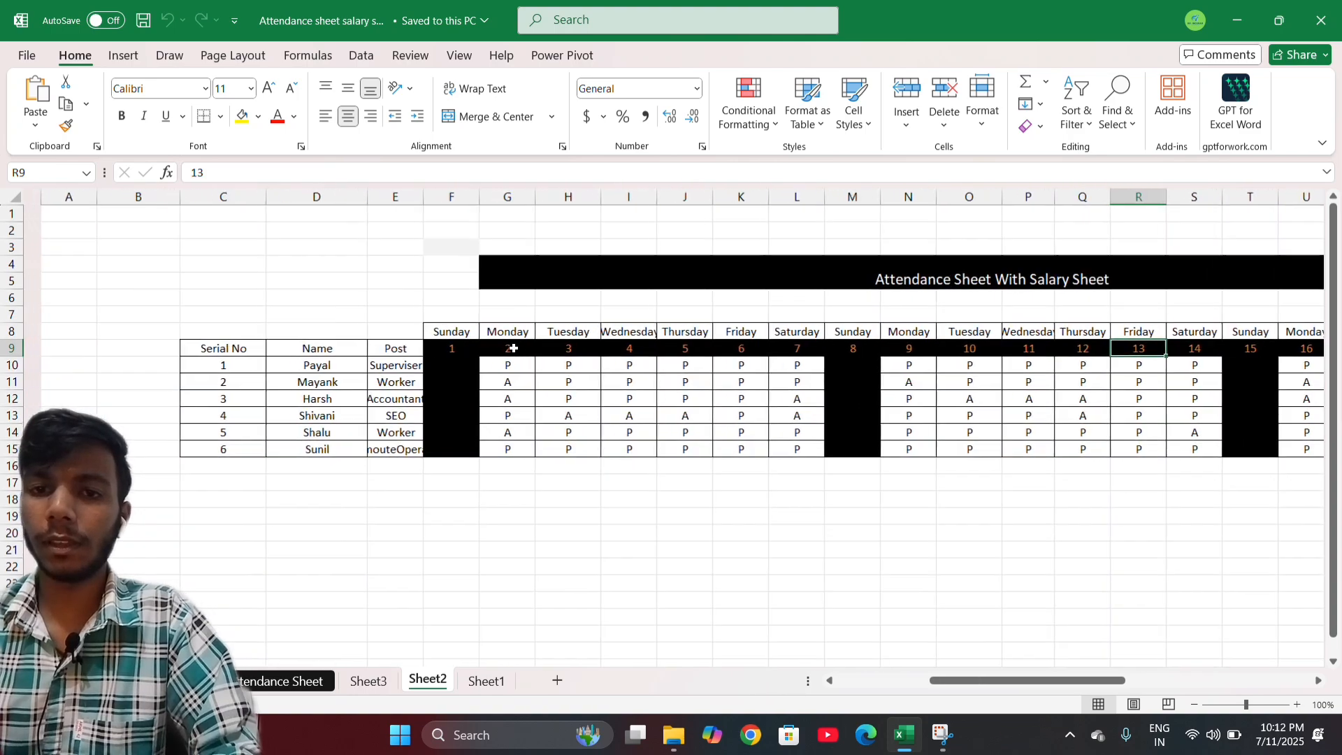
scroll(514, 349, right, 1)
key(ctrl+a)
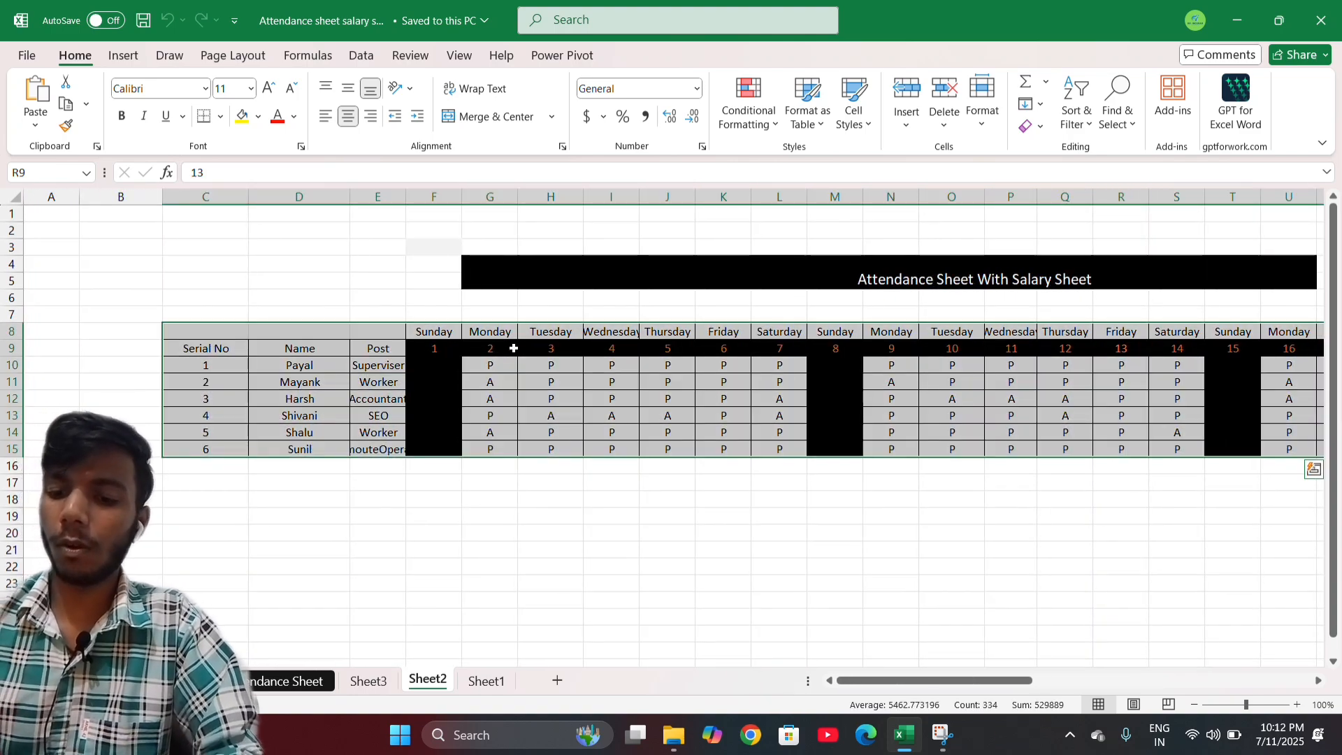
key(alt)
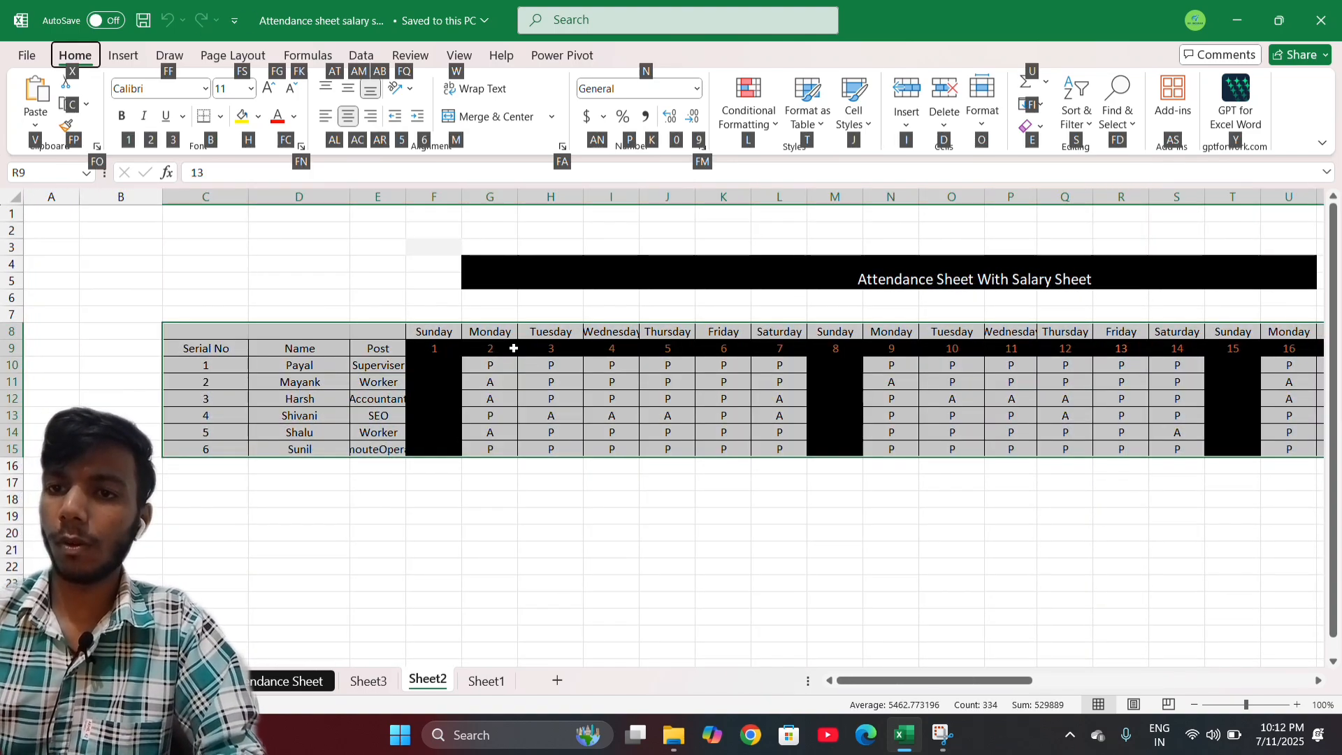
key(o)
key(i)
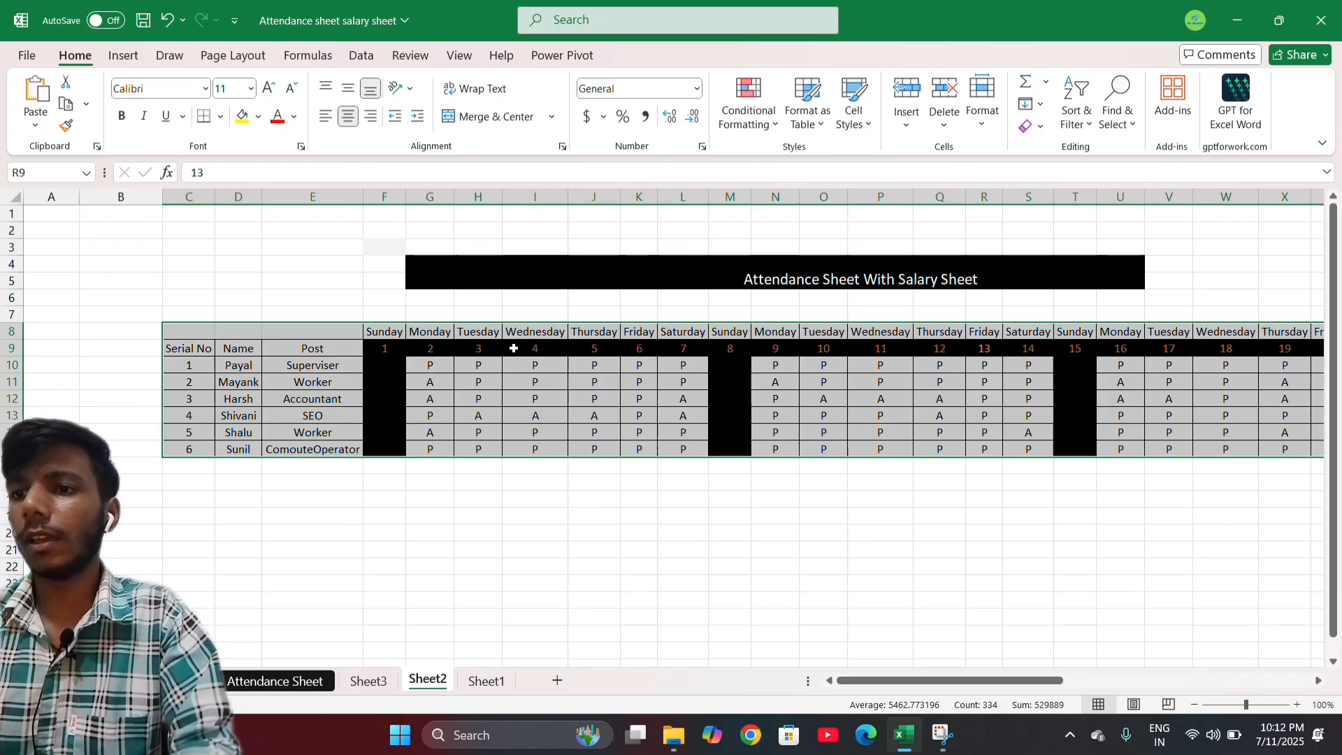
Clear the existing formulas from the Present column, cells AK10:AK15.
scroll(514, 348, right, 5)
scroll(514, 348, right, 4)
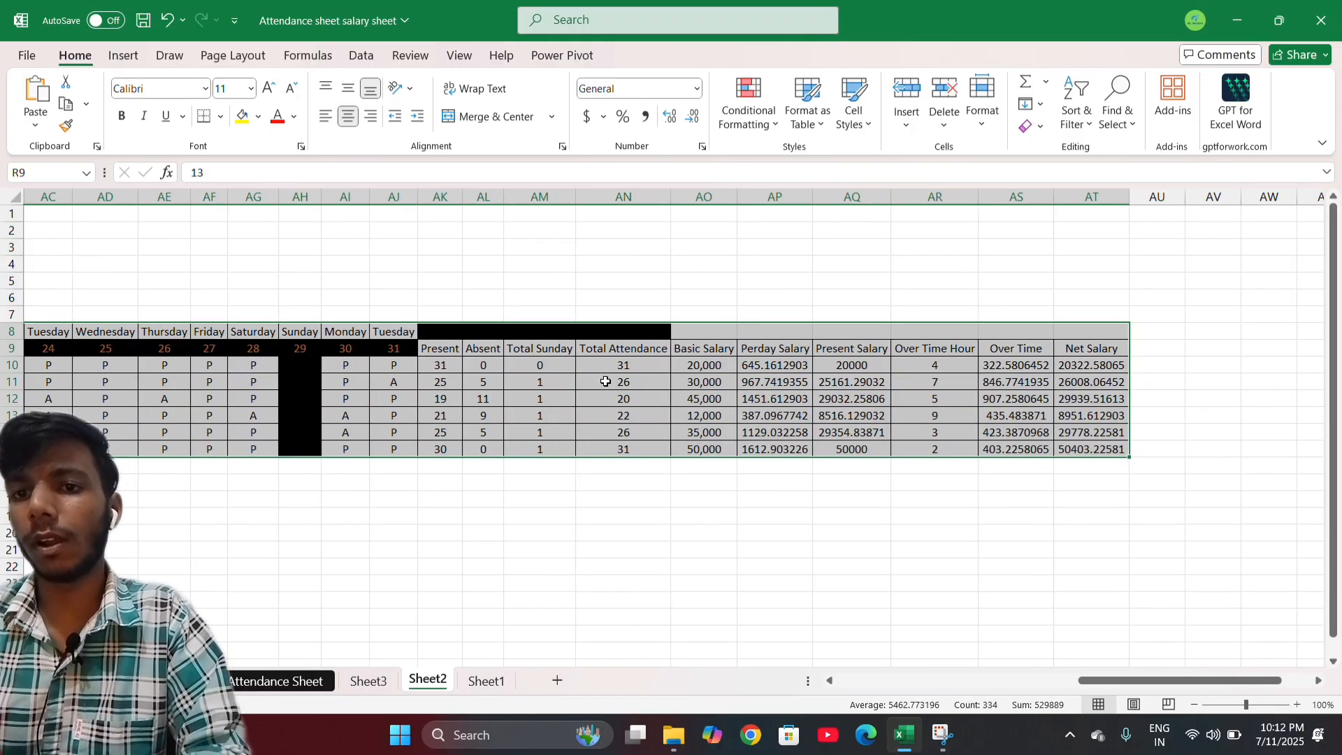
click(623, 382)
drag(437, 364, 439, 448)
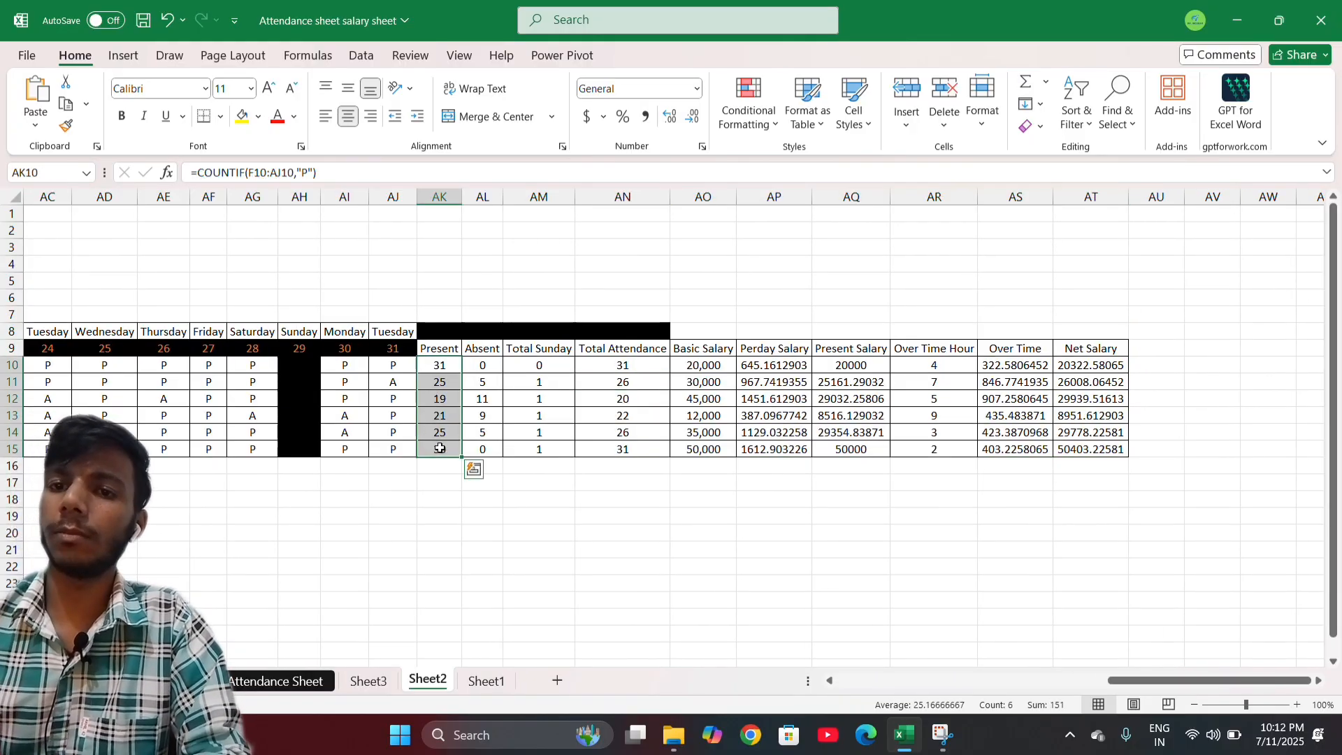
key(Delete)
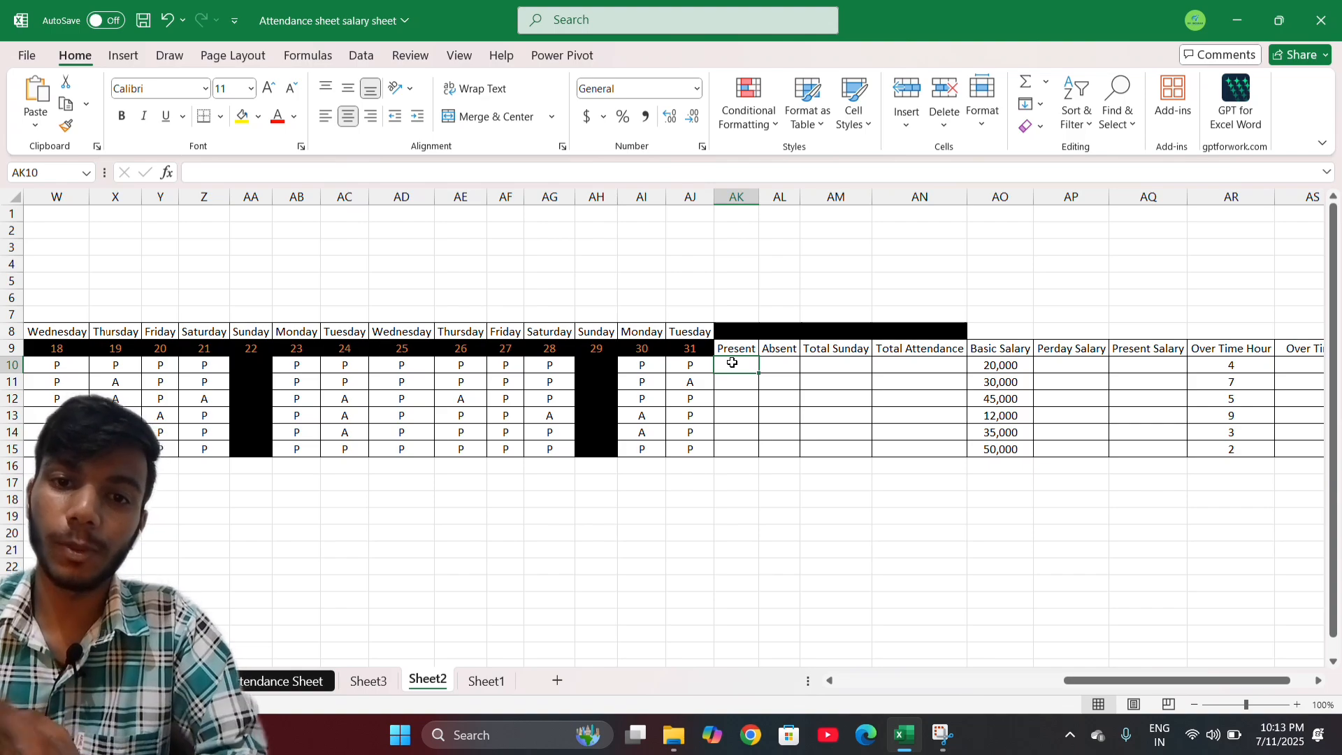
Start a COUNTIF formula in cell AK10, the Present total for the first employee.
text(=)
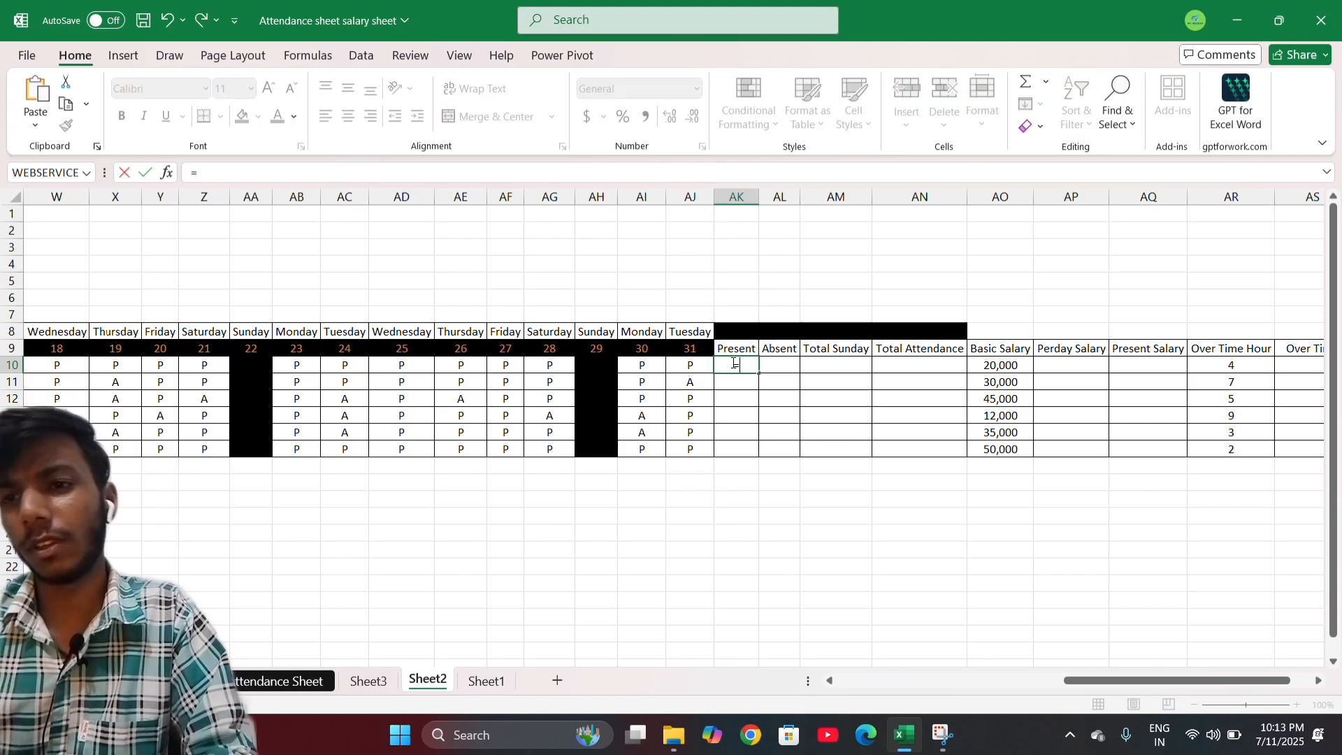
scroll(630, 417, left, 4)
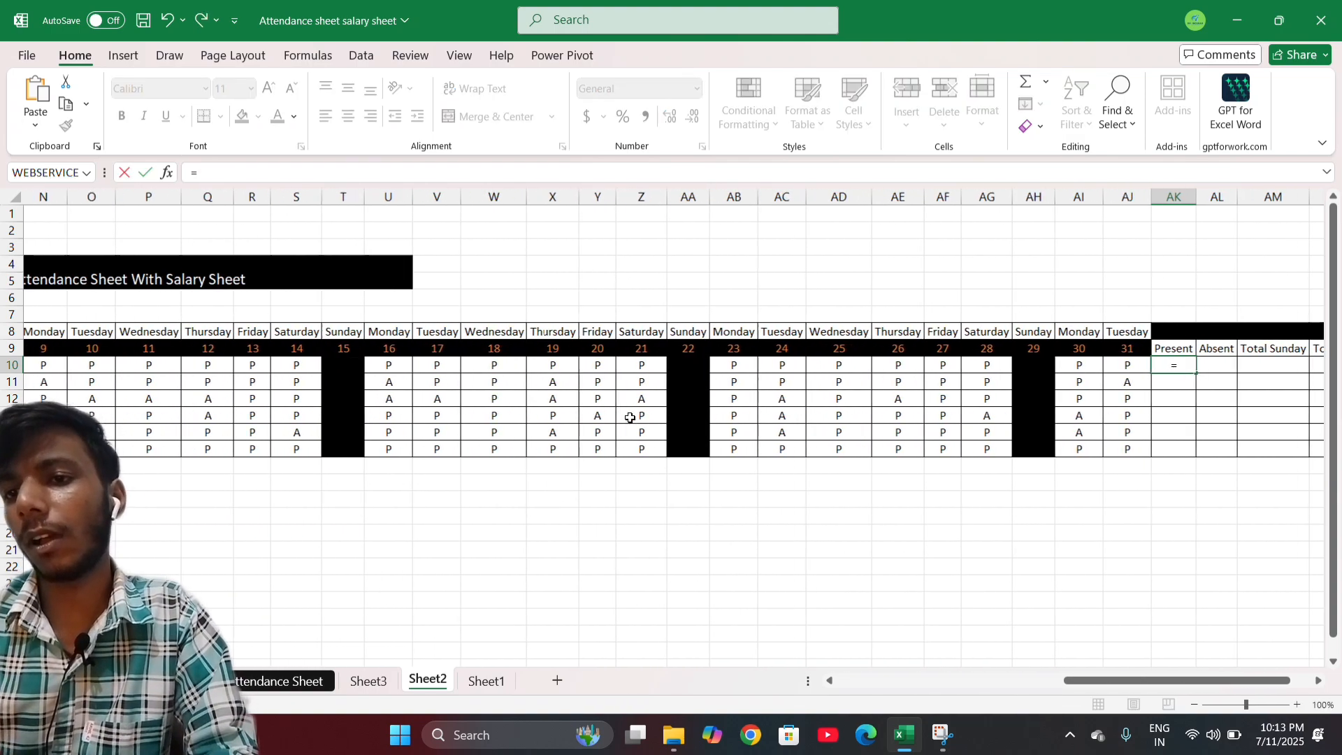
scroll(630, 418, right, 3)
scroll(629, 417, left, 4)
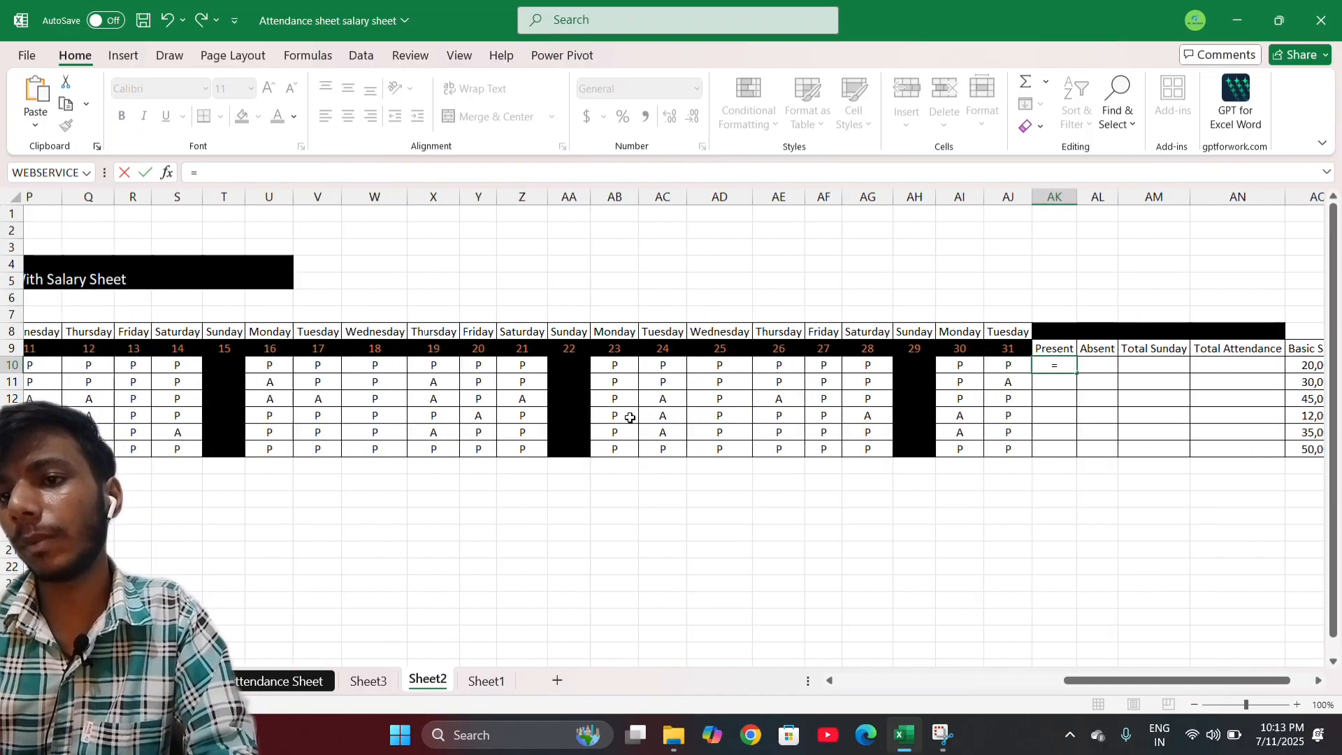
scroll(629, 417, right, 2)
scroll(630, 417, right, 3)
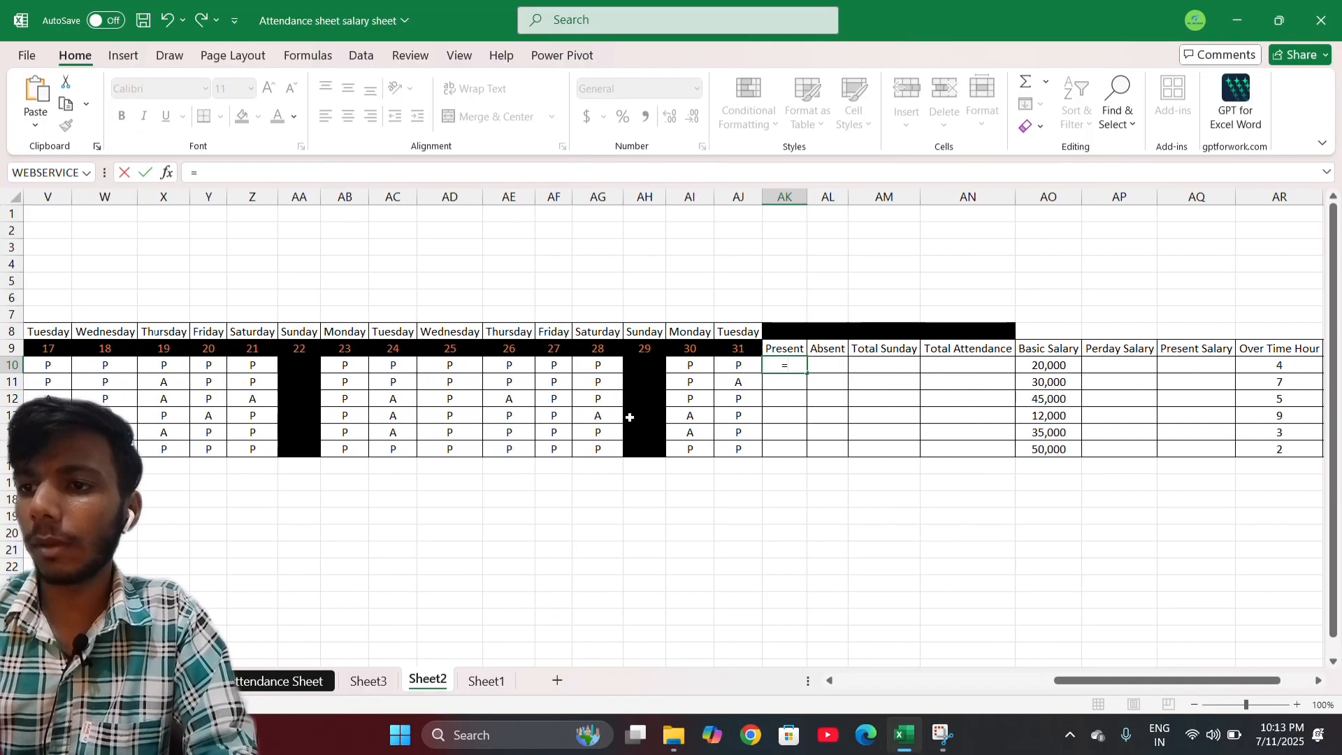
text(coun)
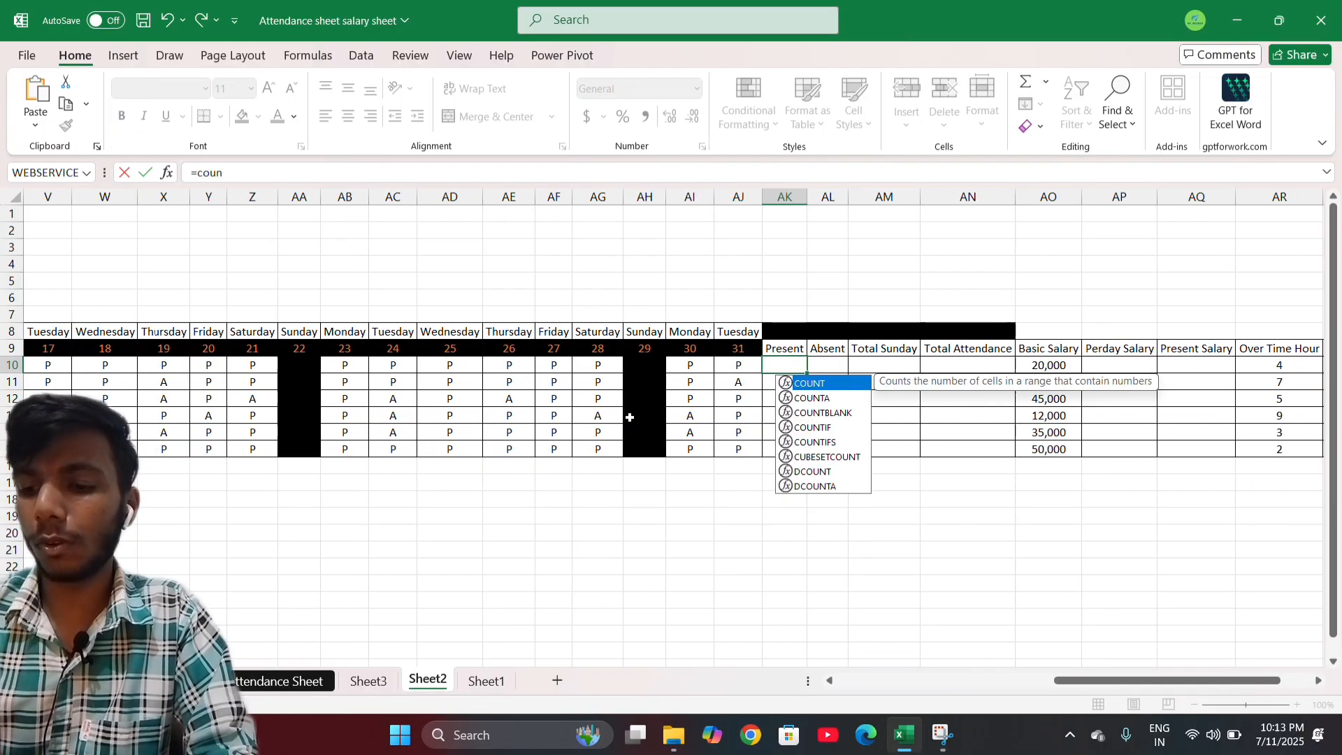
key(Tab)
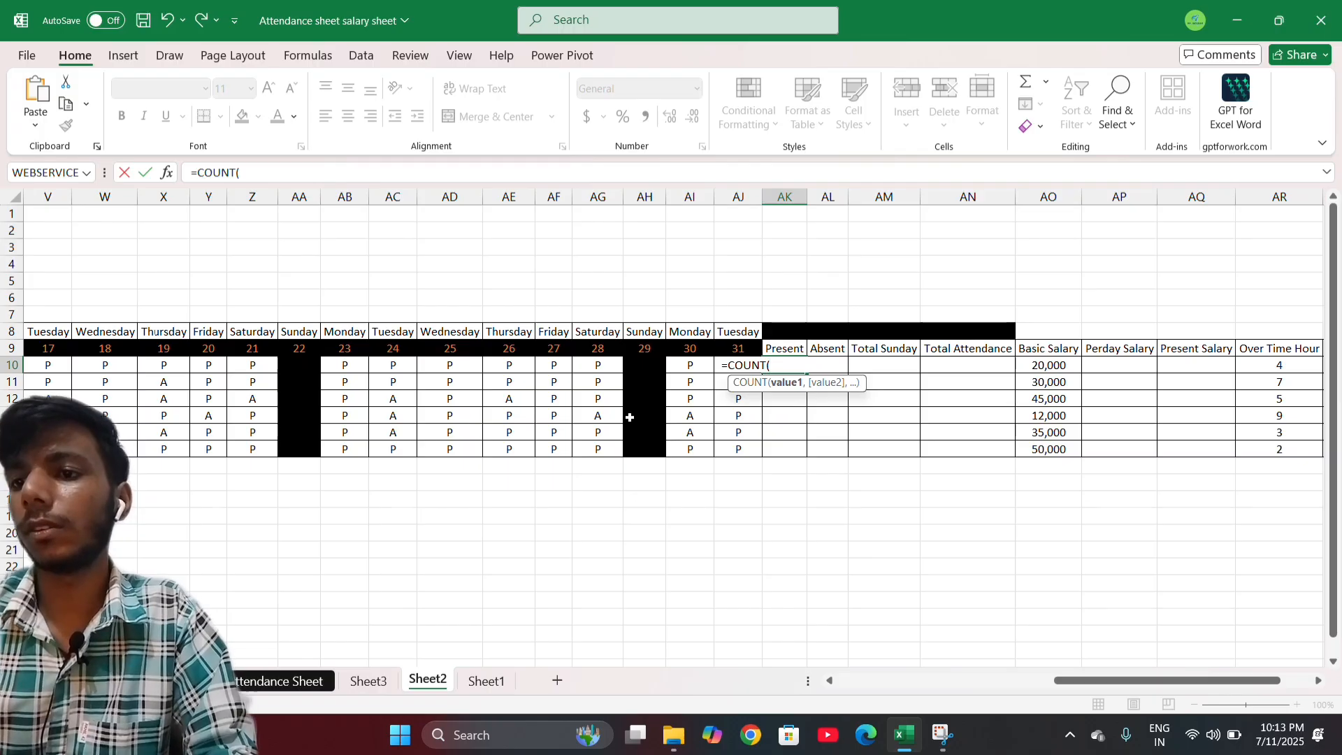
scroll(630, 418, left, 1)
key(BackSpace)
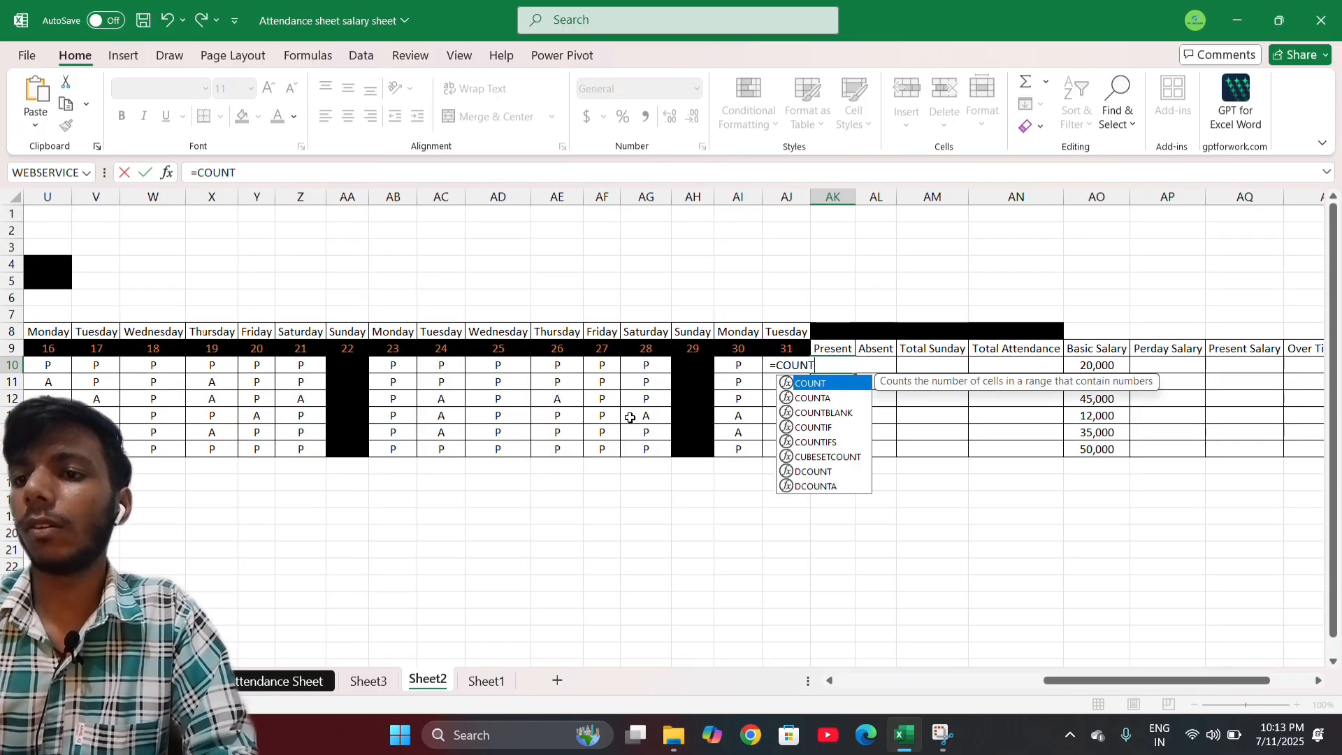
key(Down)
key(Down)
key(Down)
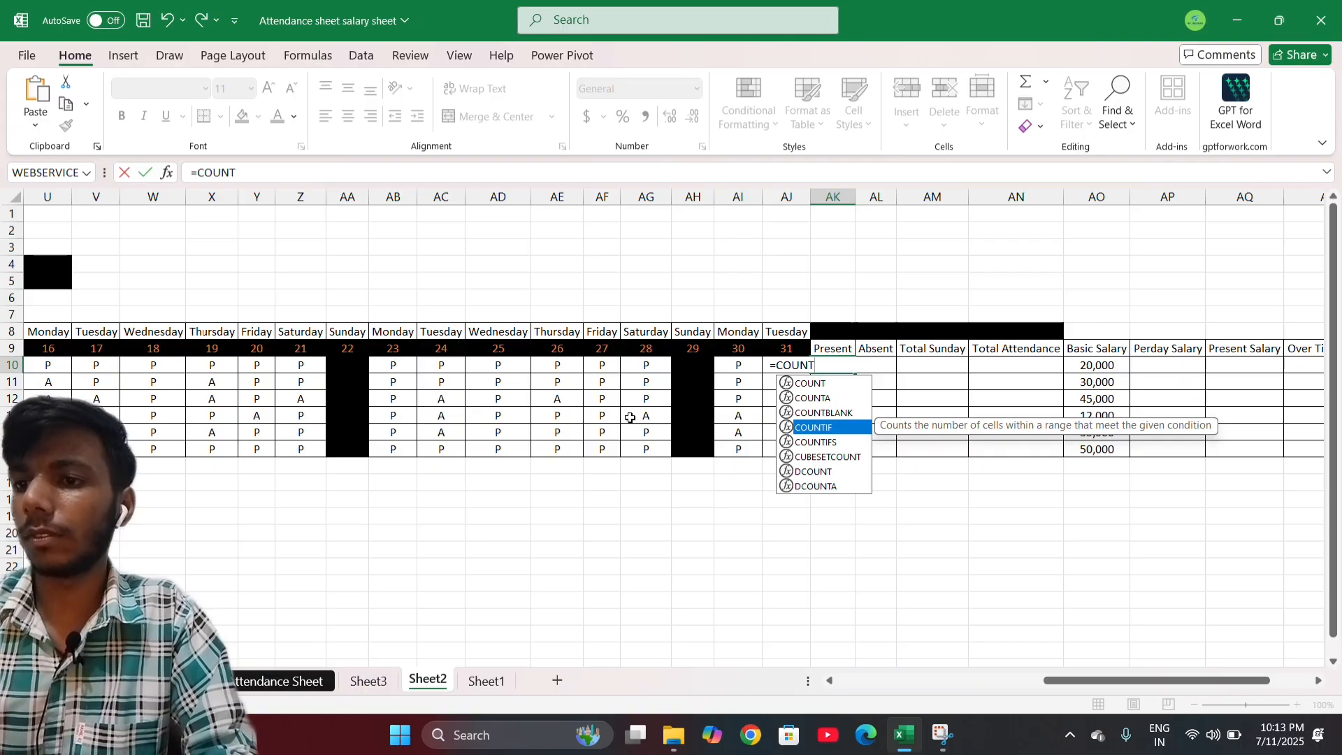
key(Tab)
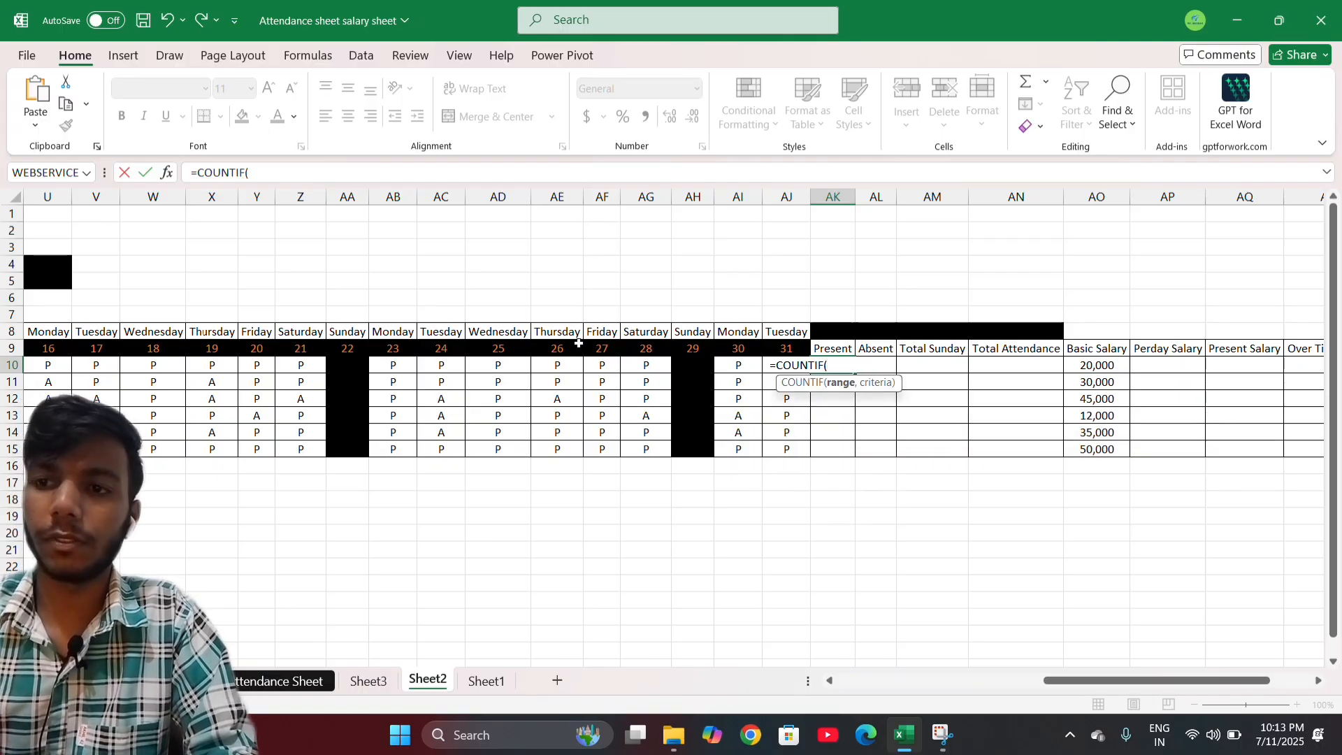
Complete the COUNTIF formula in AK10 with the range F10:AJ10 and the criterion "P".
scroll(565, 367, left, 15)
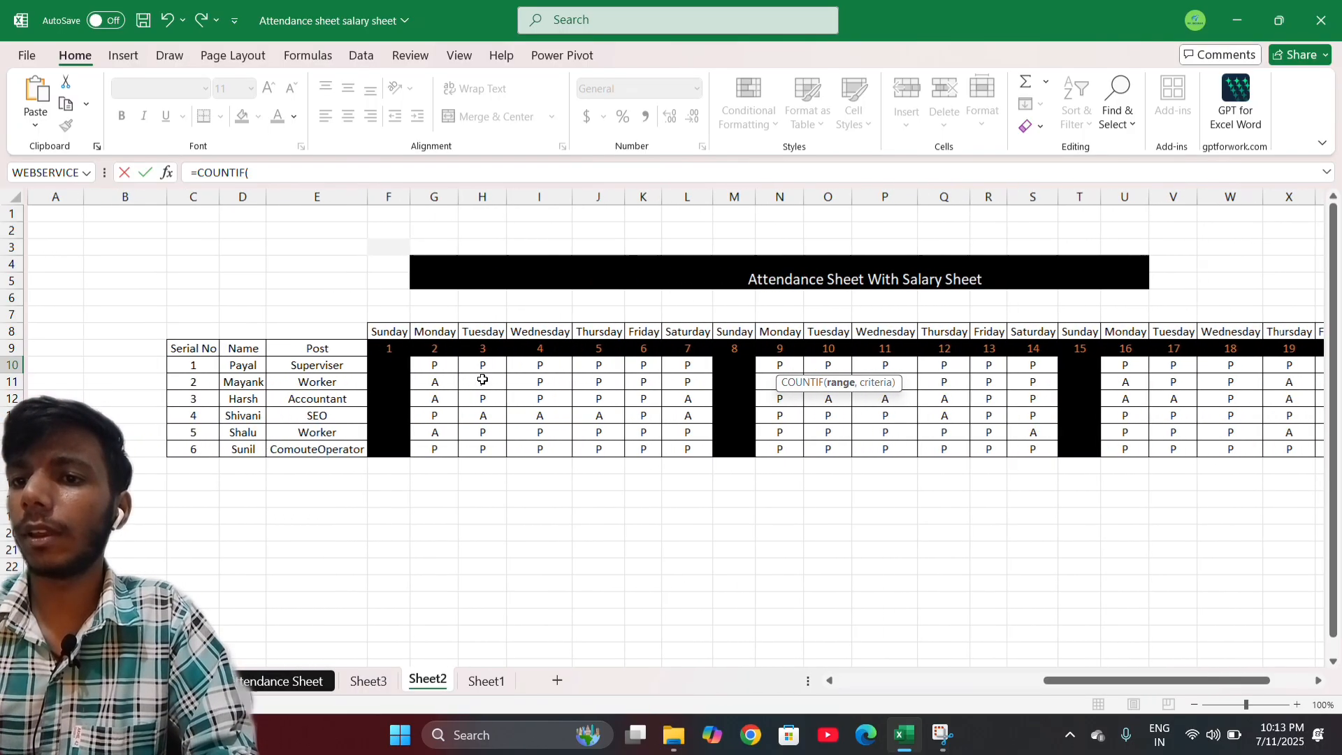
click(386, 366)
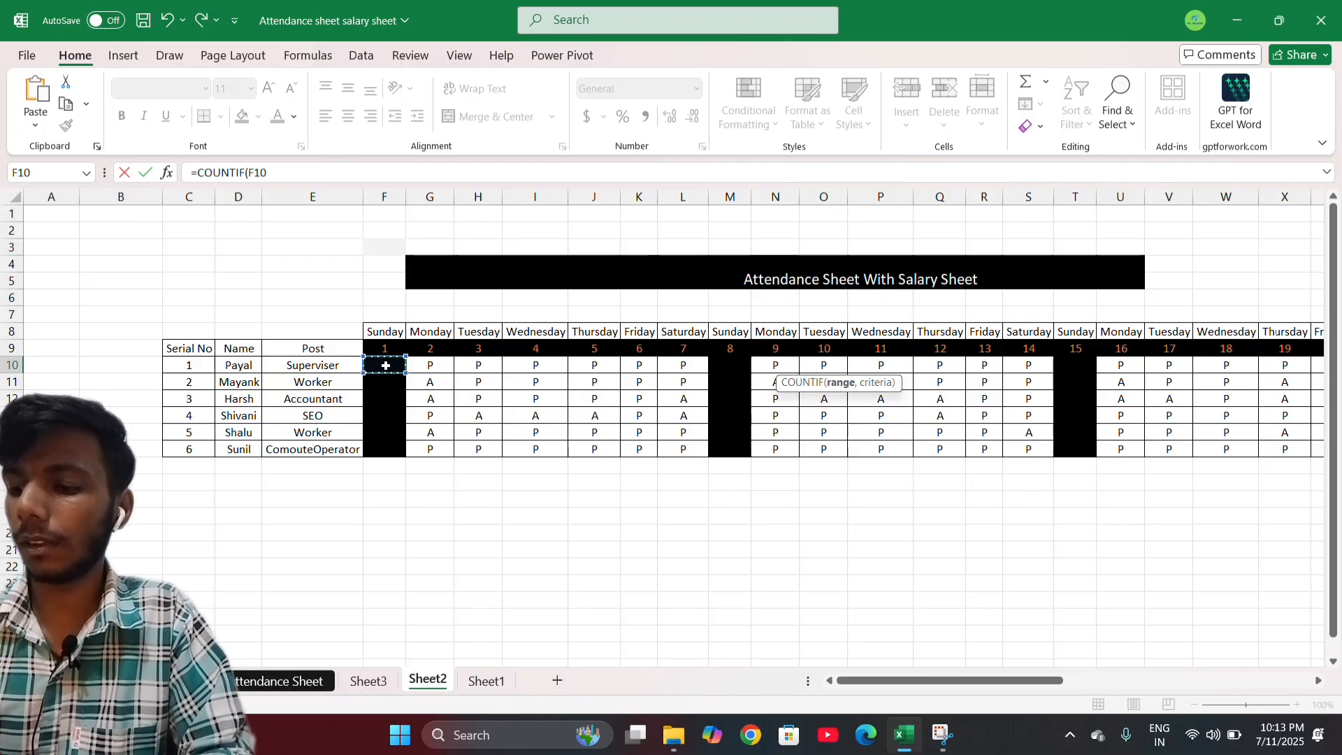
key(ctrl+shift+Right)
scroll(385, 366, right, 5)
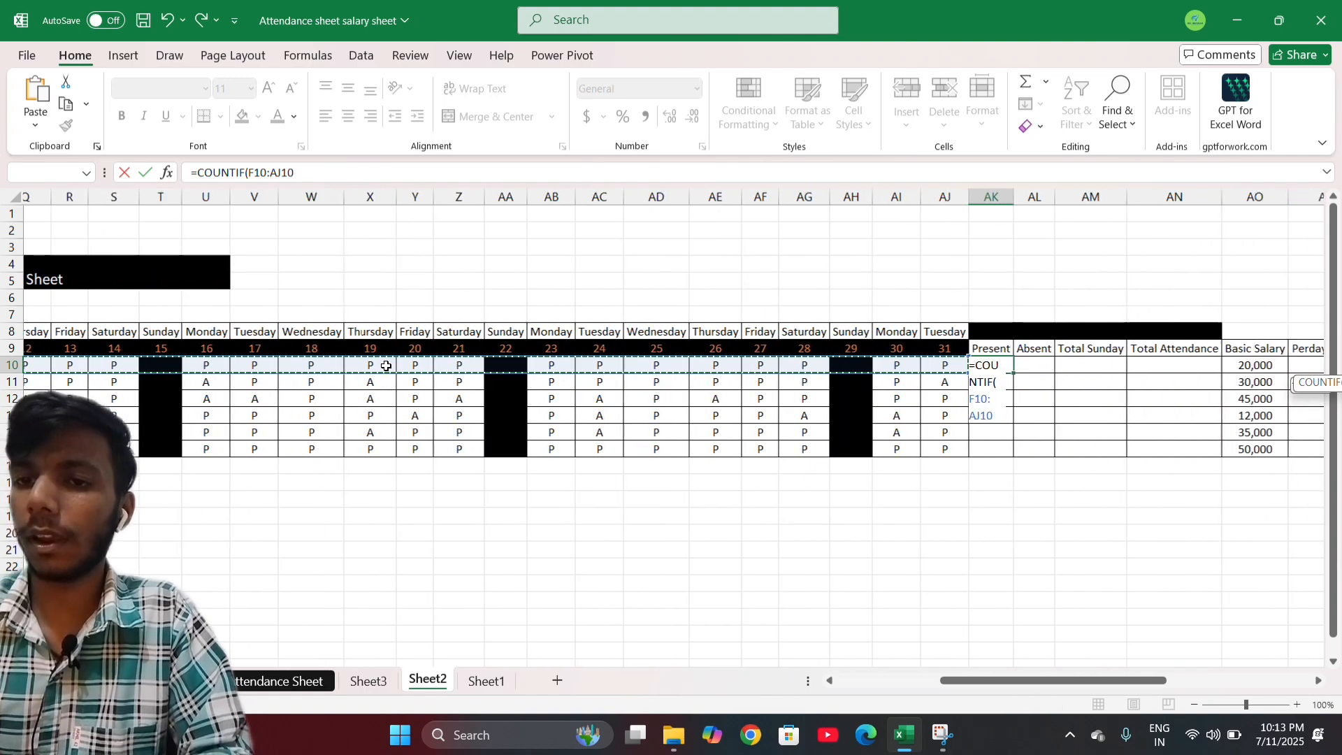
scroll(386, 366, right, 1)
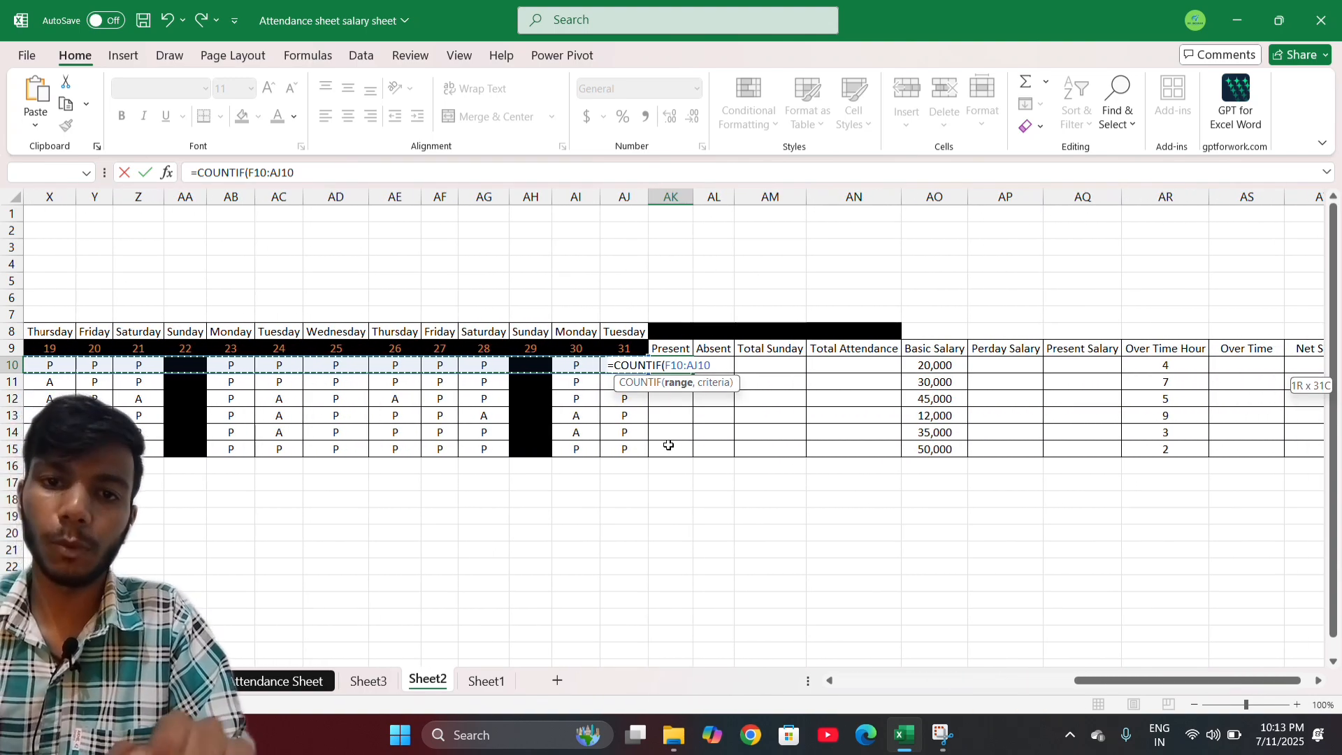
text(,"P)
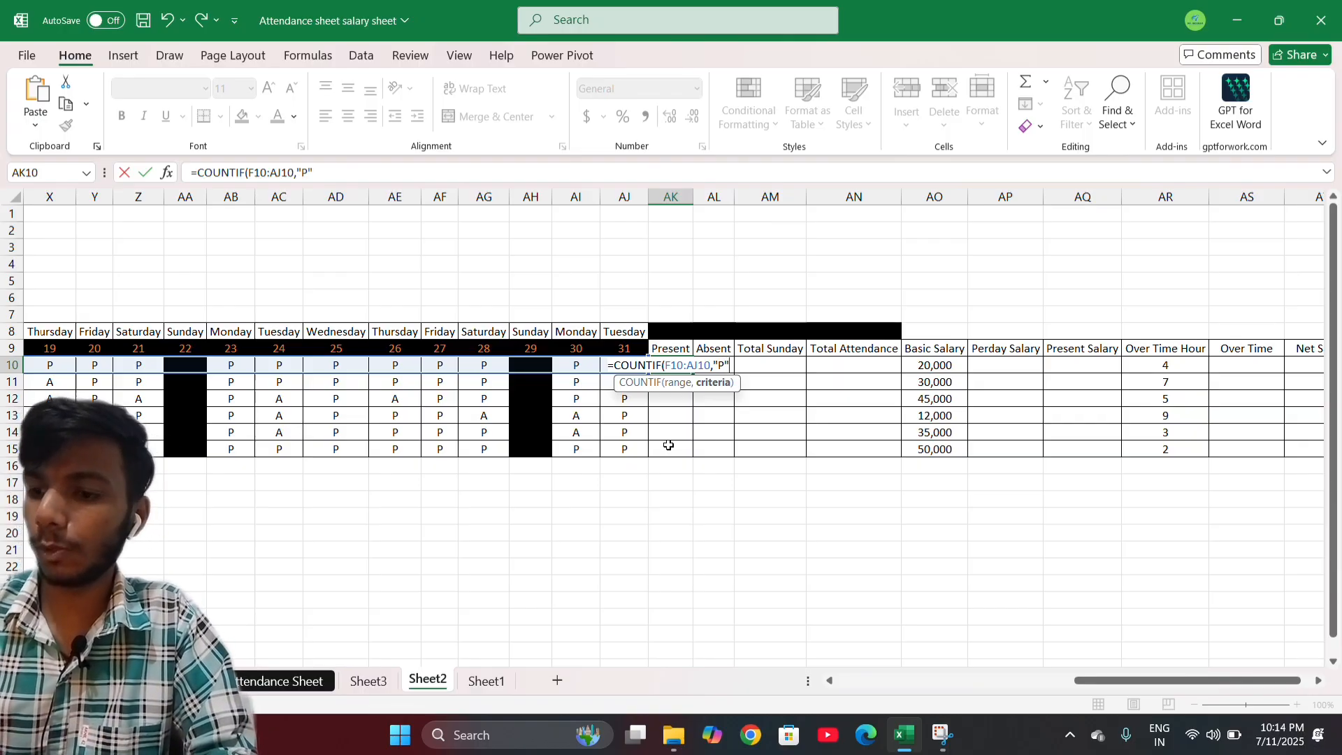
text())
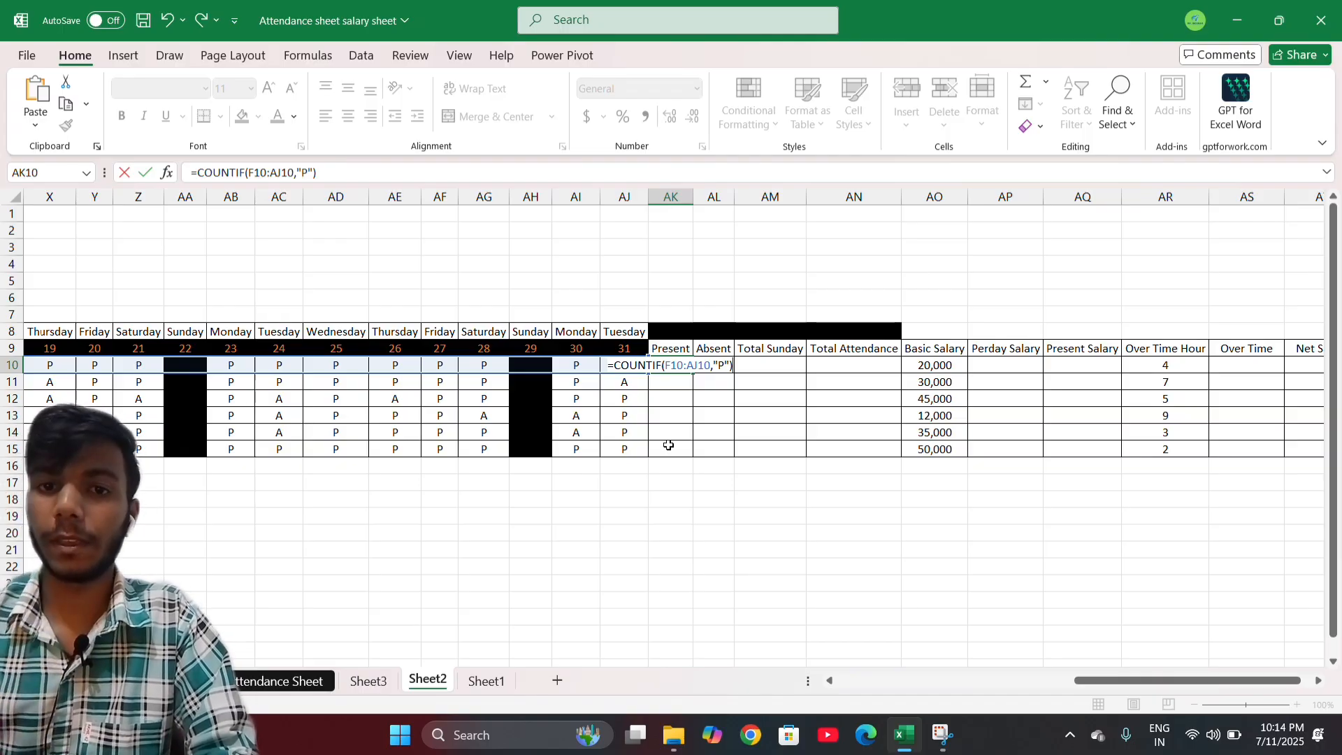
key(Return)
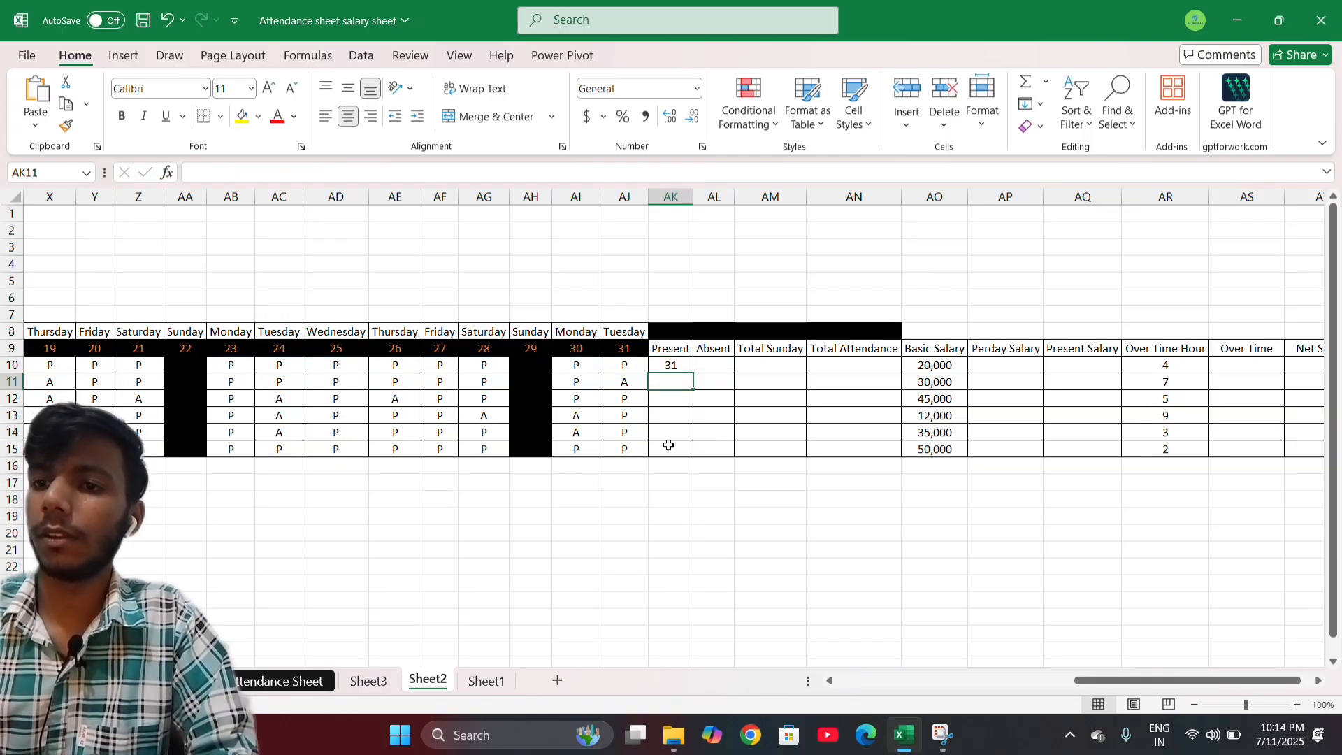
scroll(671, 378, left, 4)
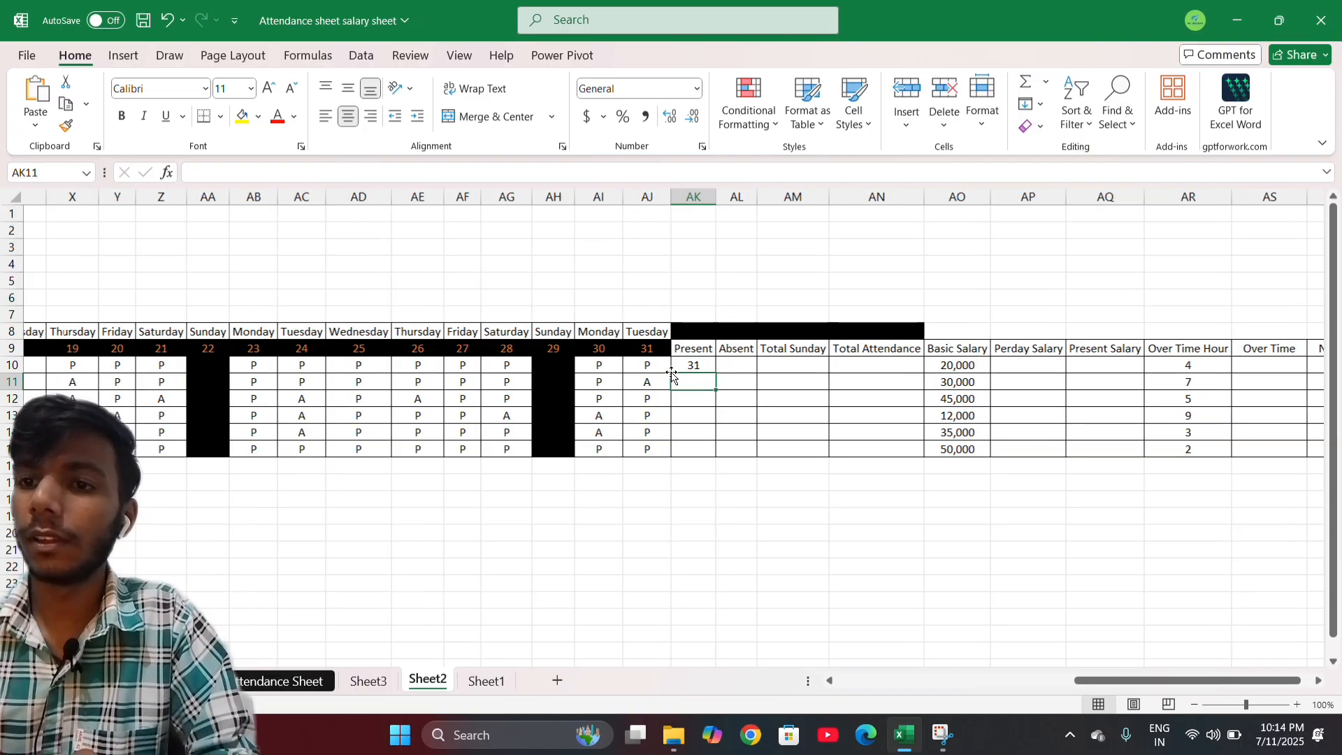
Examine the first employee's attendance entries in row 10, from Sunday cell F10 across to the Present total in AK10.
scroll(671, 376, left, 10)
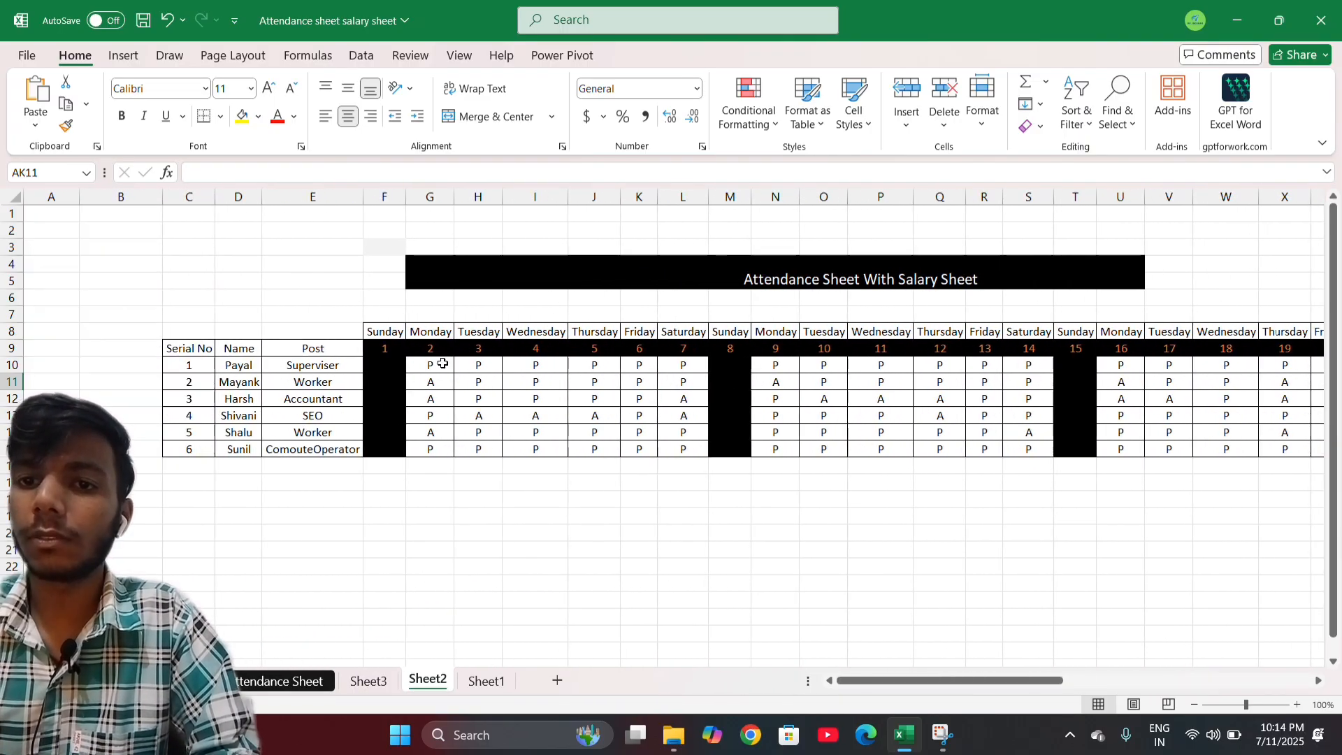
scroll(430, 364, right, 10)
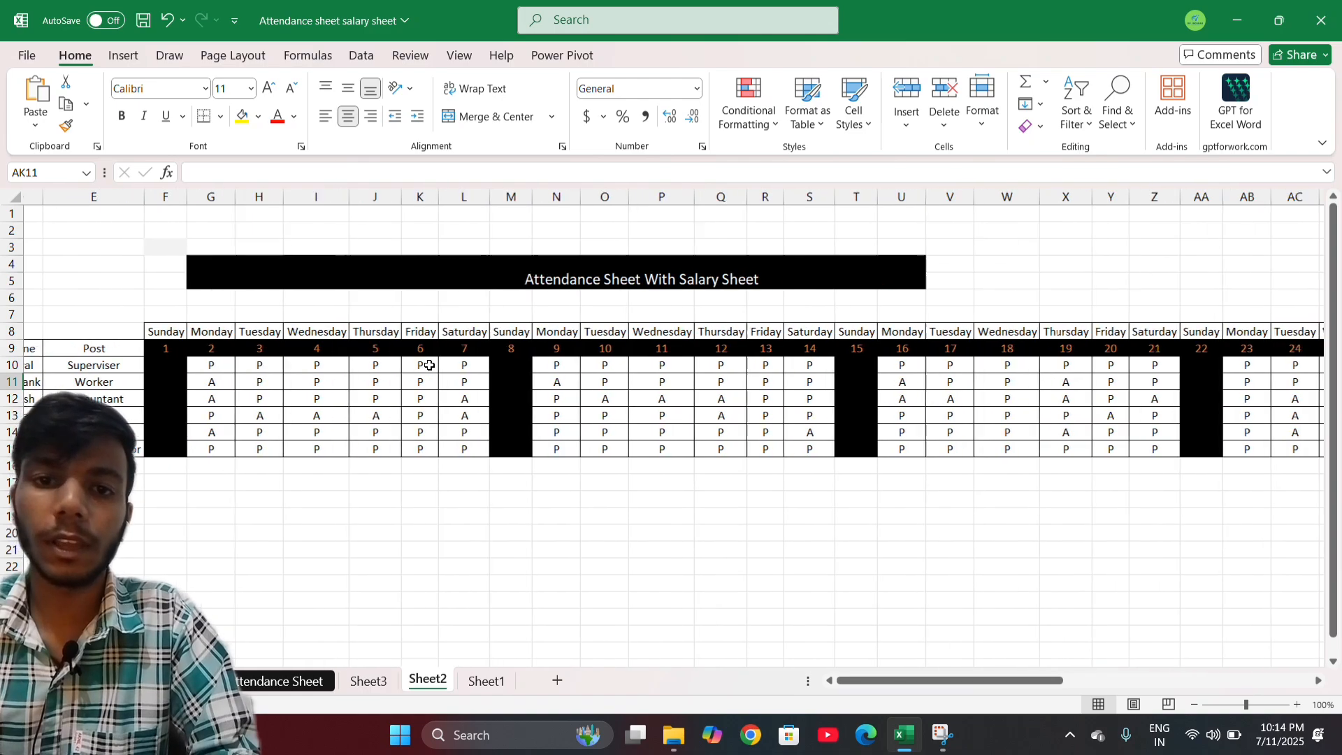
scroll(429, 365, right, 5)
scroll(429, 365, left, 15)
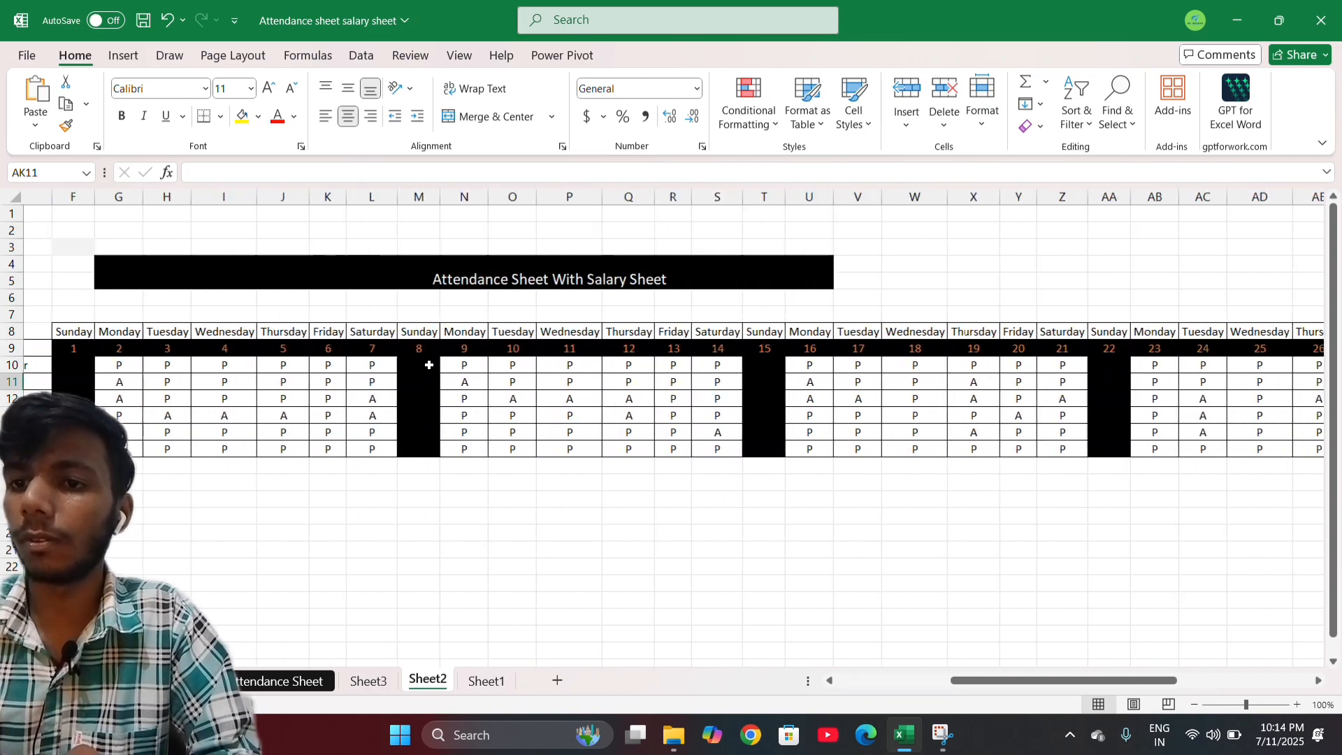
click(384, 363)
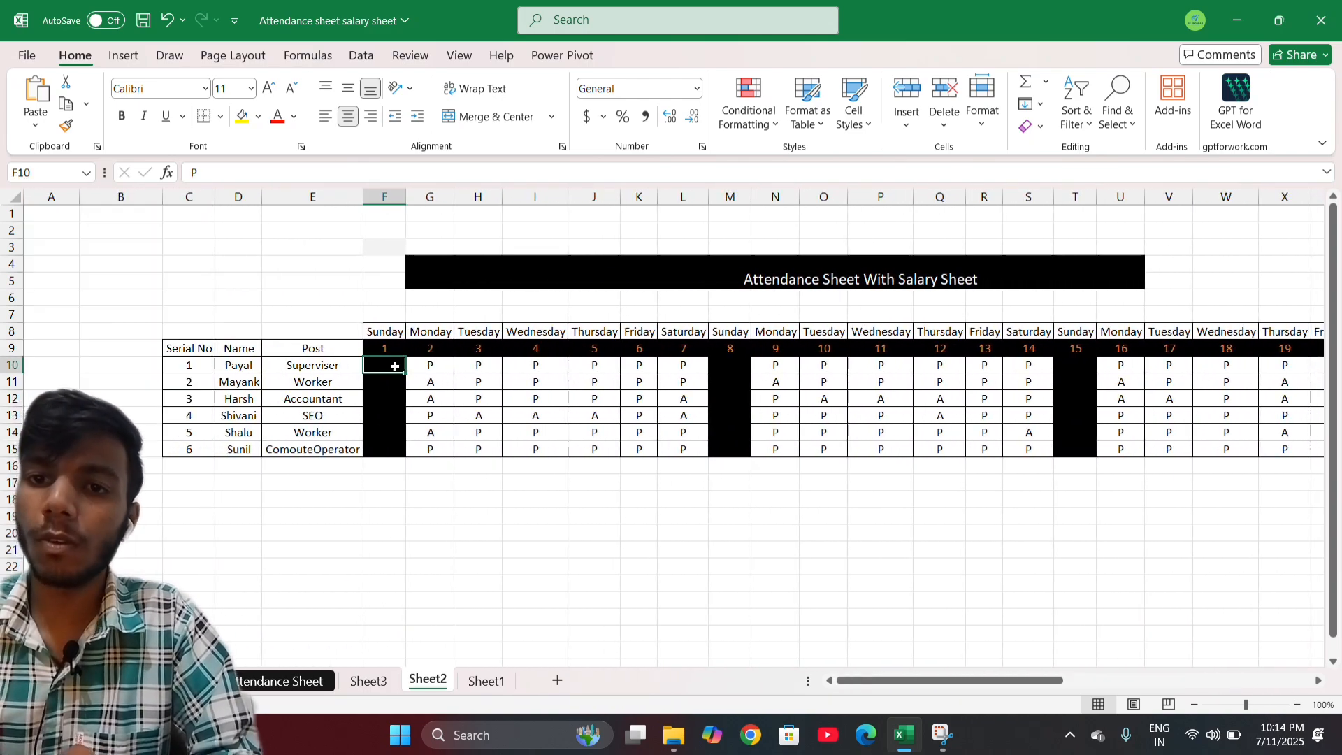
click(431, 363)
click(384, 370)
click(422, 362)
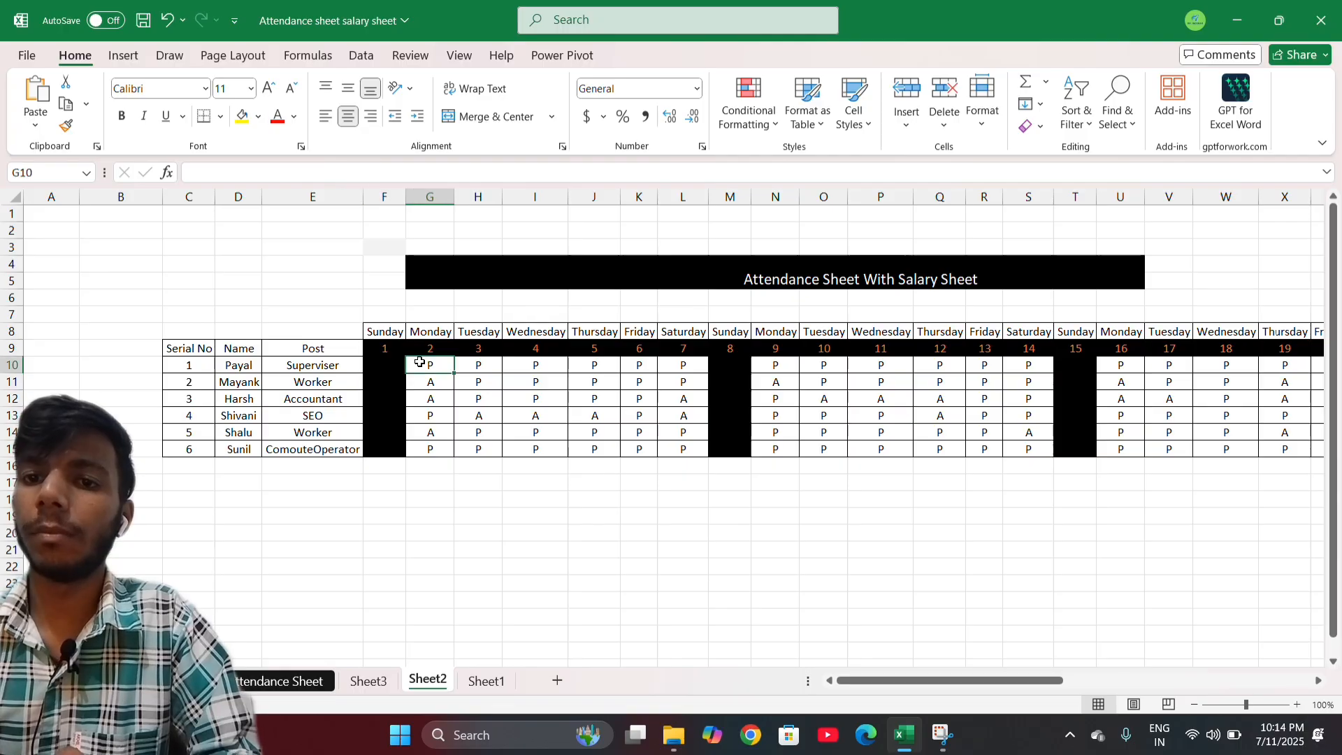
scroll(421, 362, right, 7)
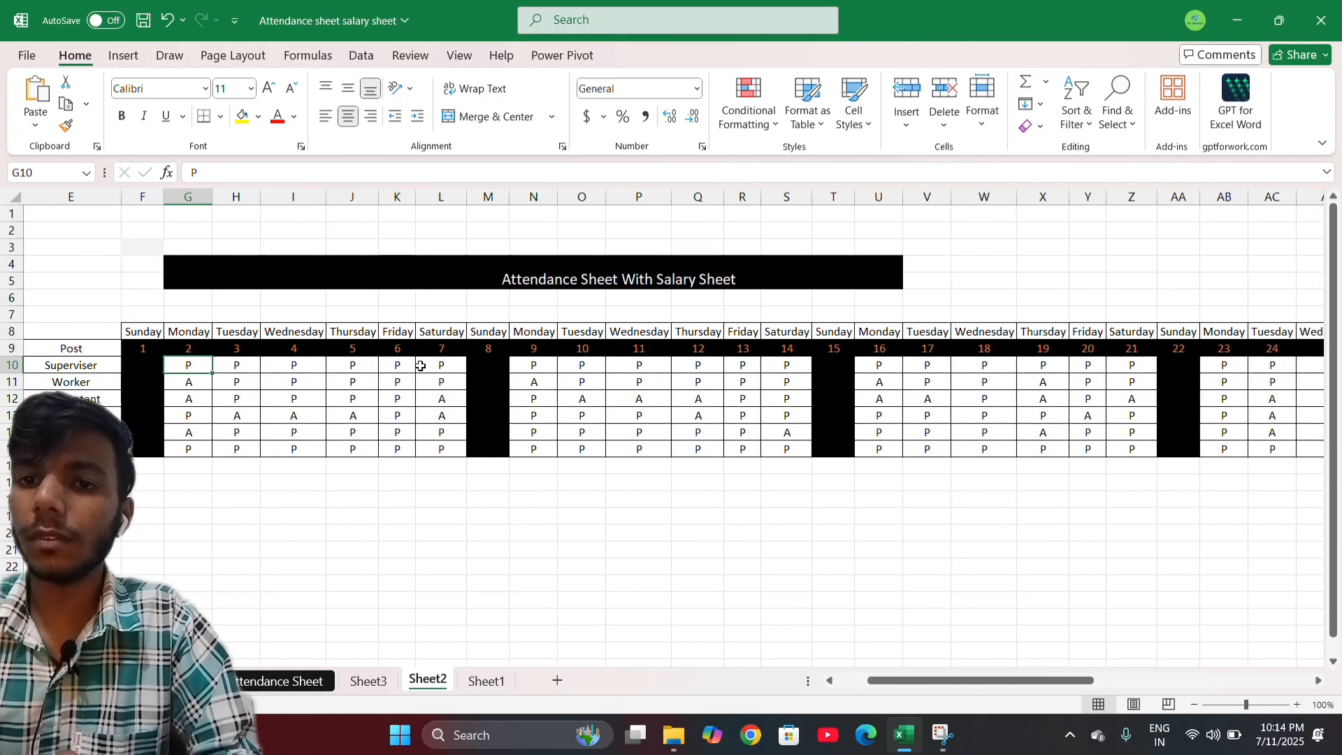
scroll(420, 366, right, 2)
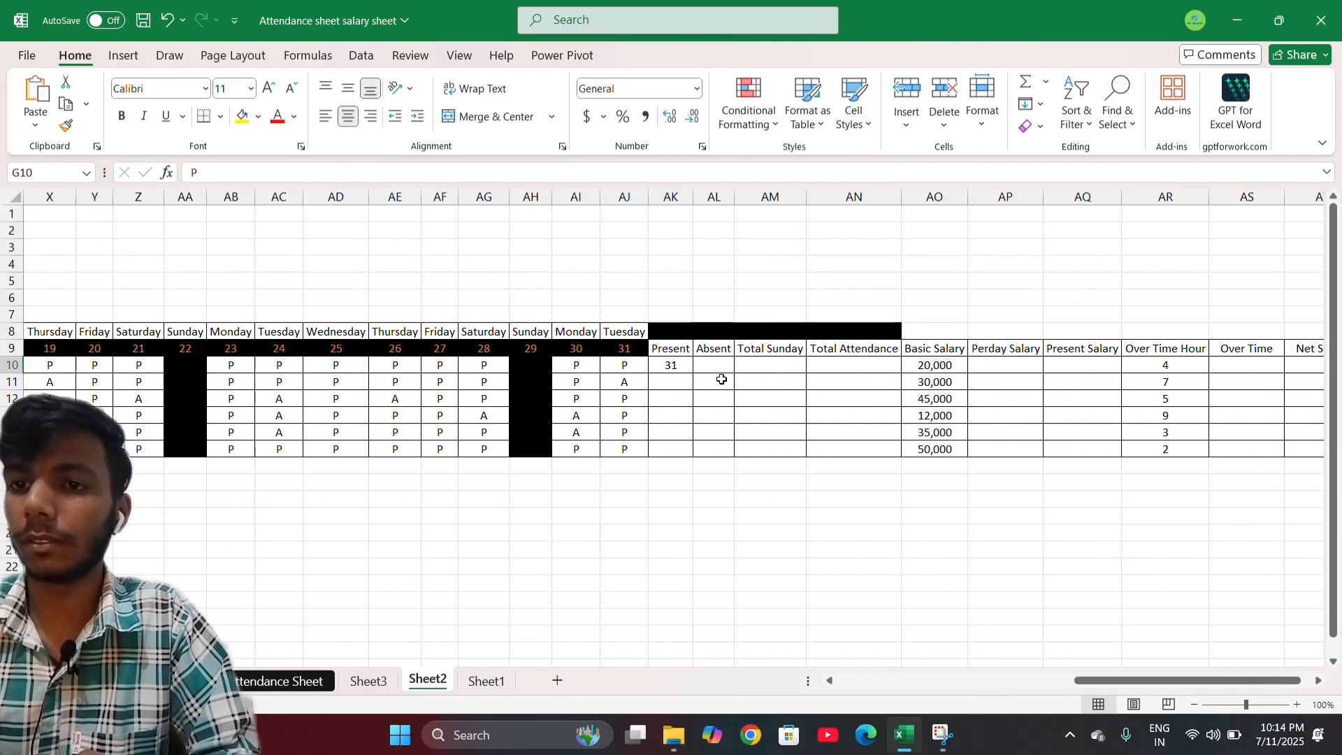
click(672, 348)
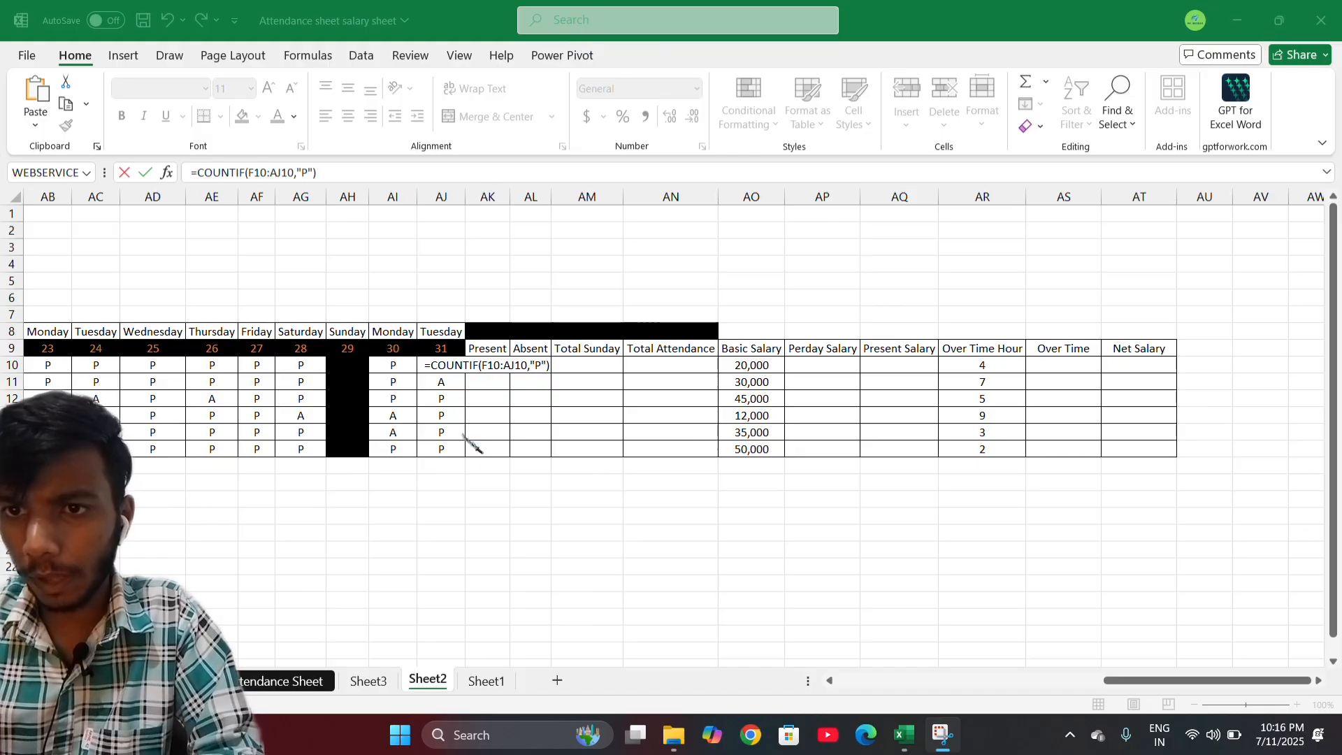
Review the range and criterion of the COUNTIF formula in AK10 against the first employee's attendance row.
click(556, 364)
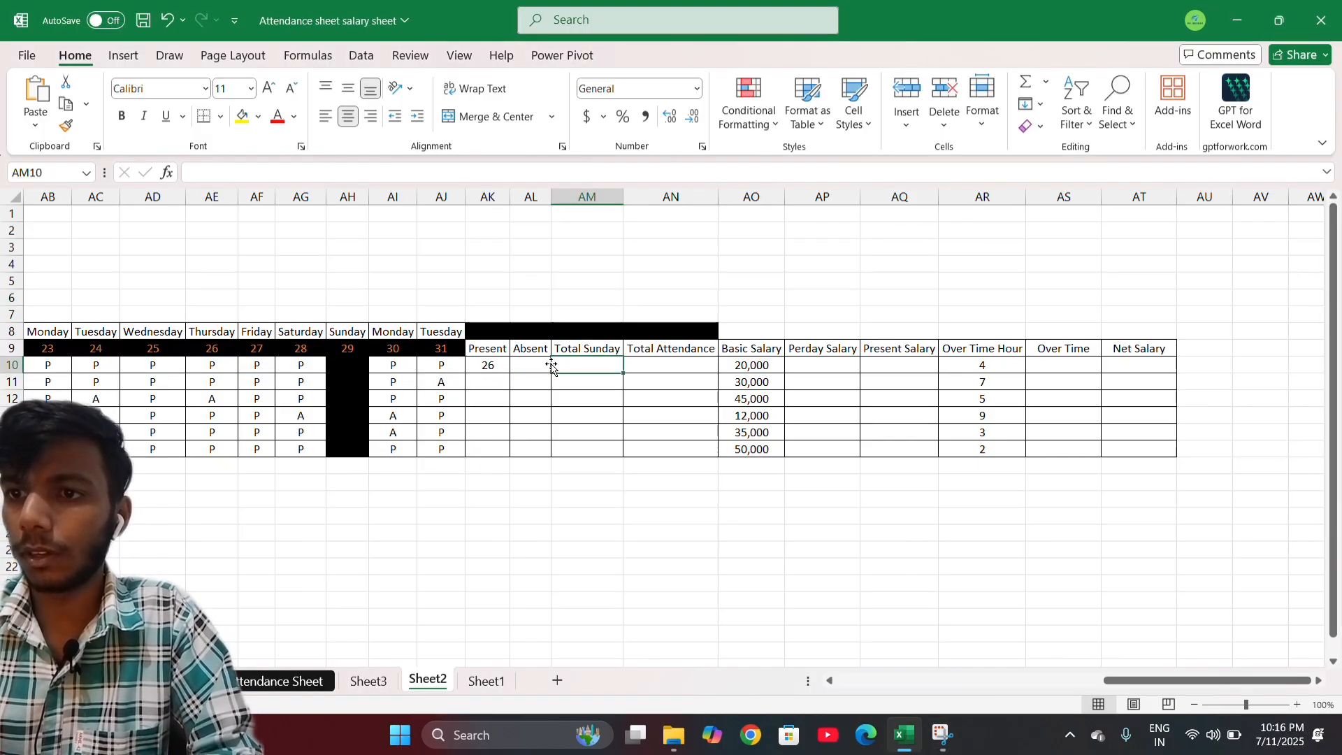
click(487, 365)
scroll(480, 365, left, 5)
scroll(481, 366, right, 6)
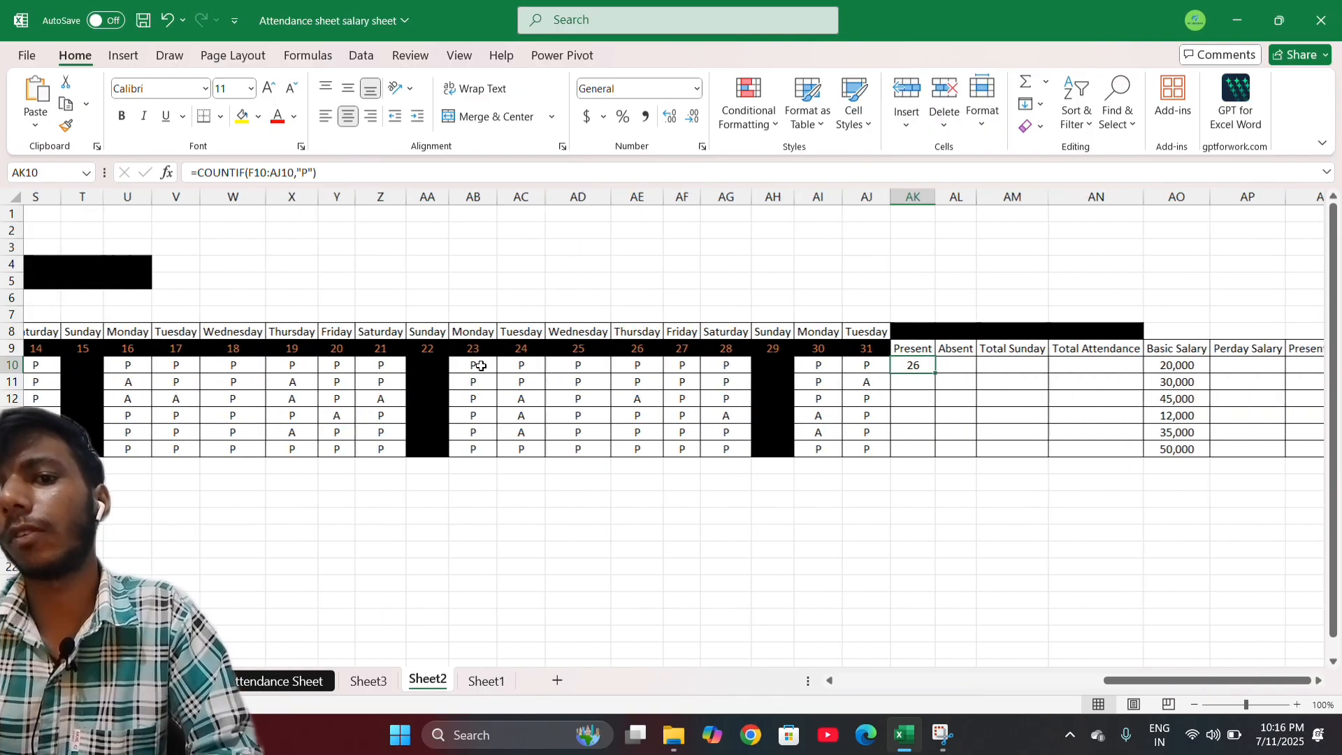
double_click(739, 367)
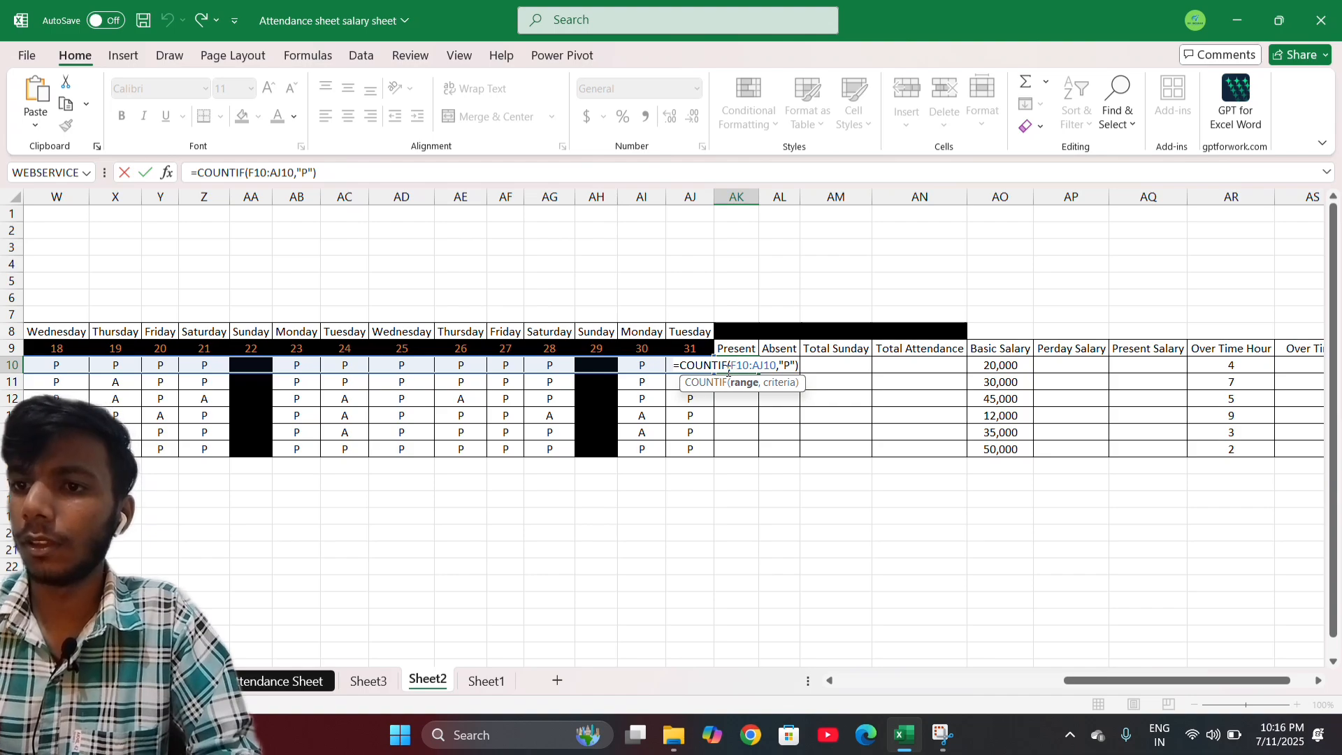
click(792, 367)
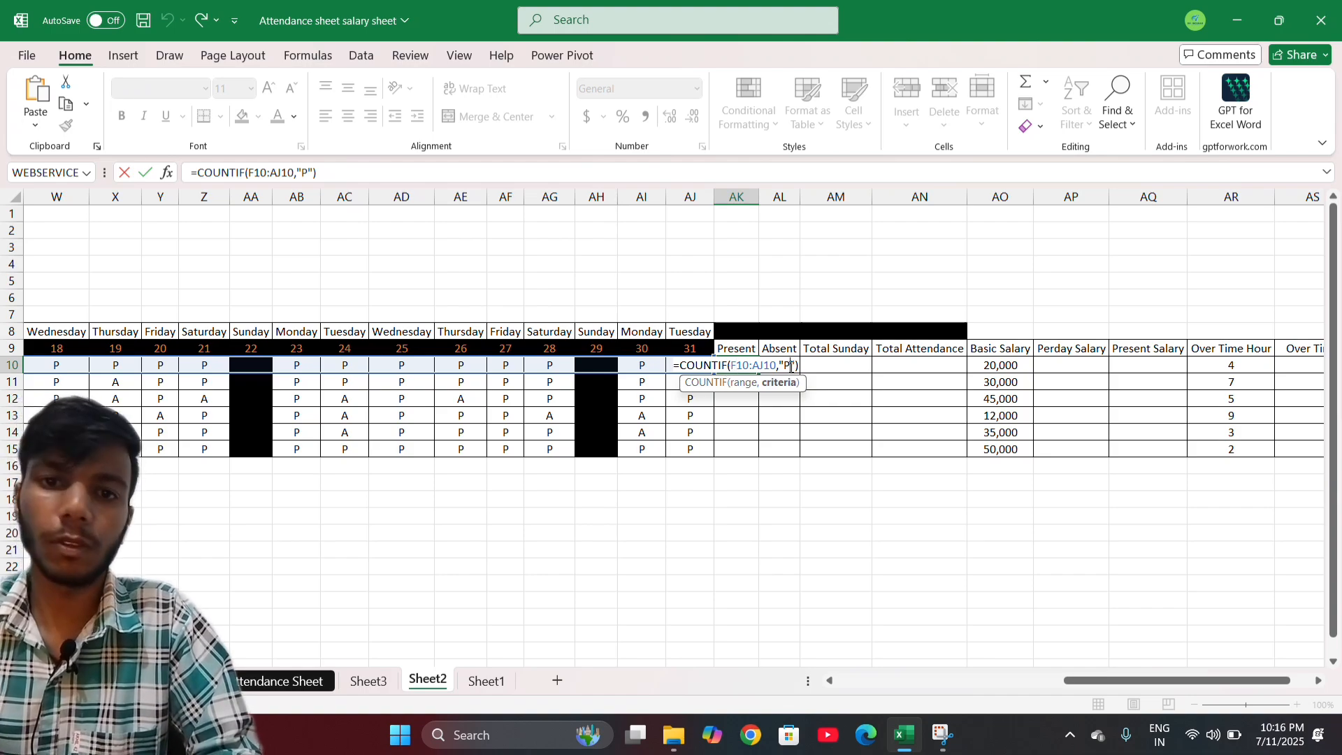
key(Return)
Fill the COUNTIF formula from AK10 down the Present column through AK15.
click(746, 364)
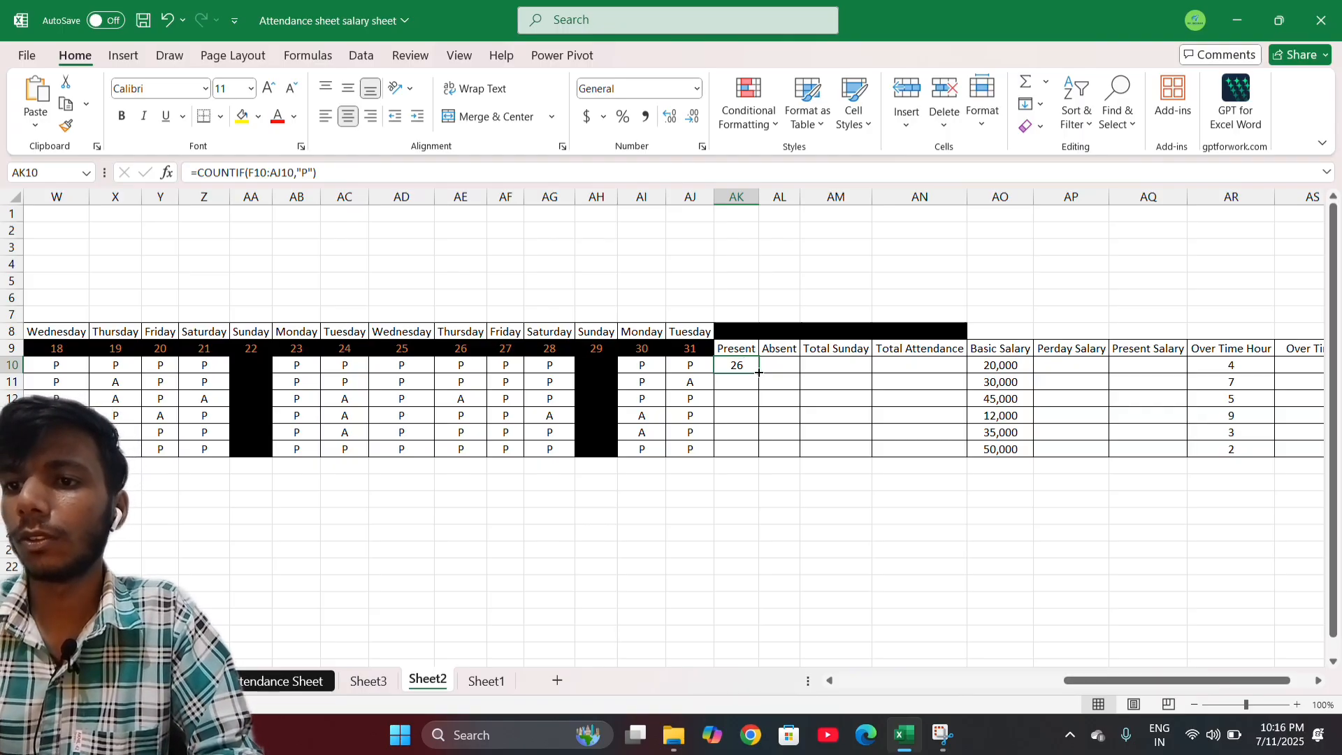
double_click(759, 372)
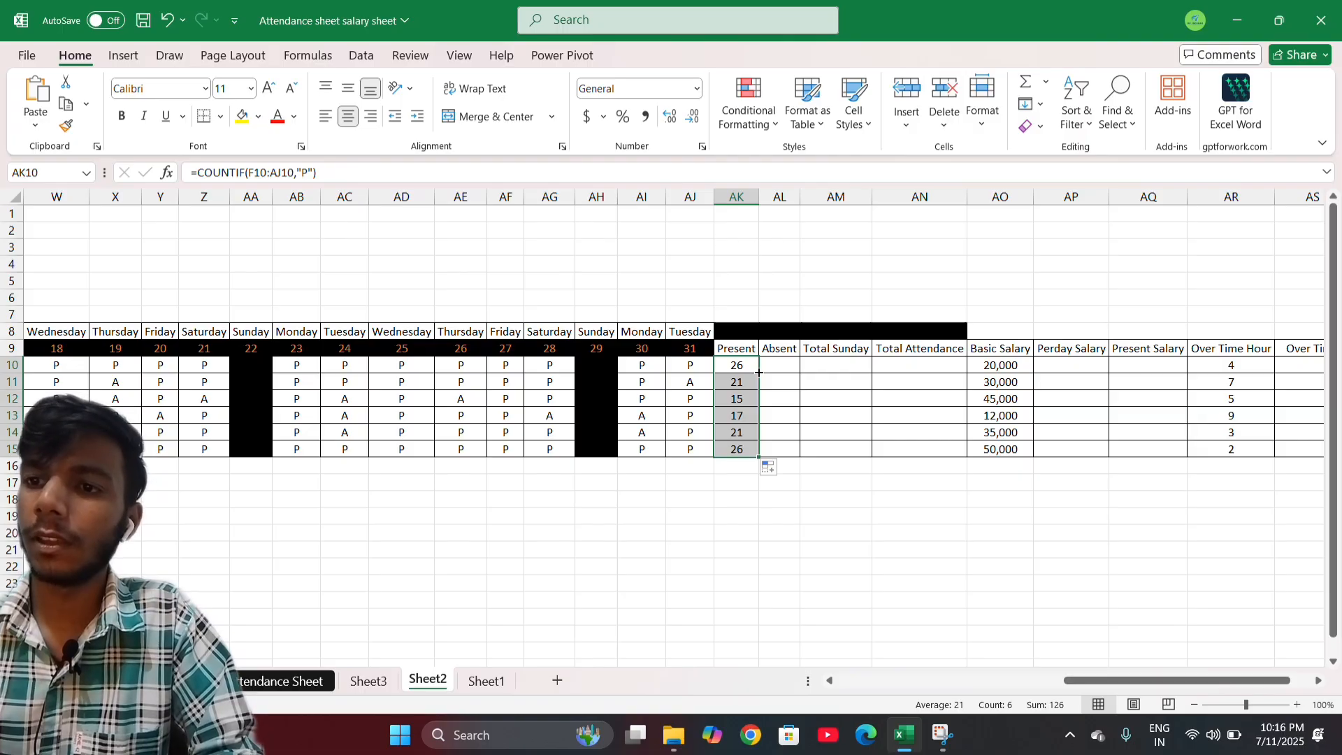
click(773, 449)
click(742, 378)
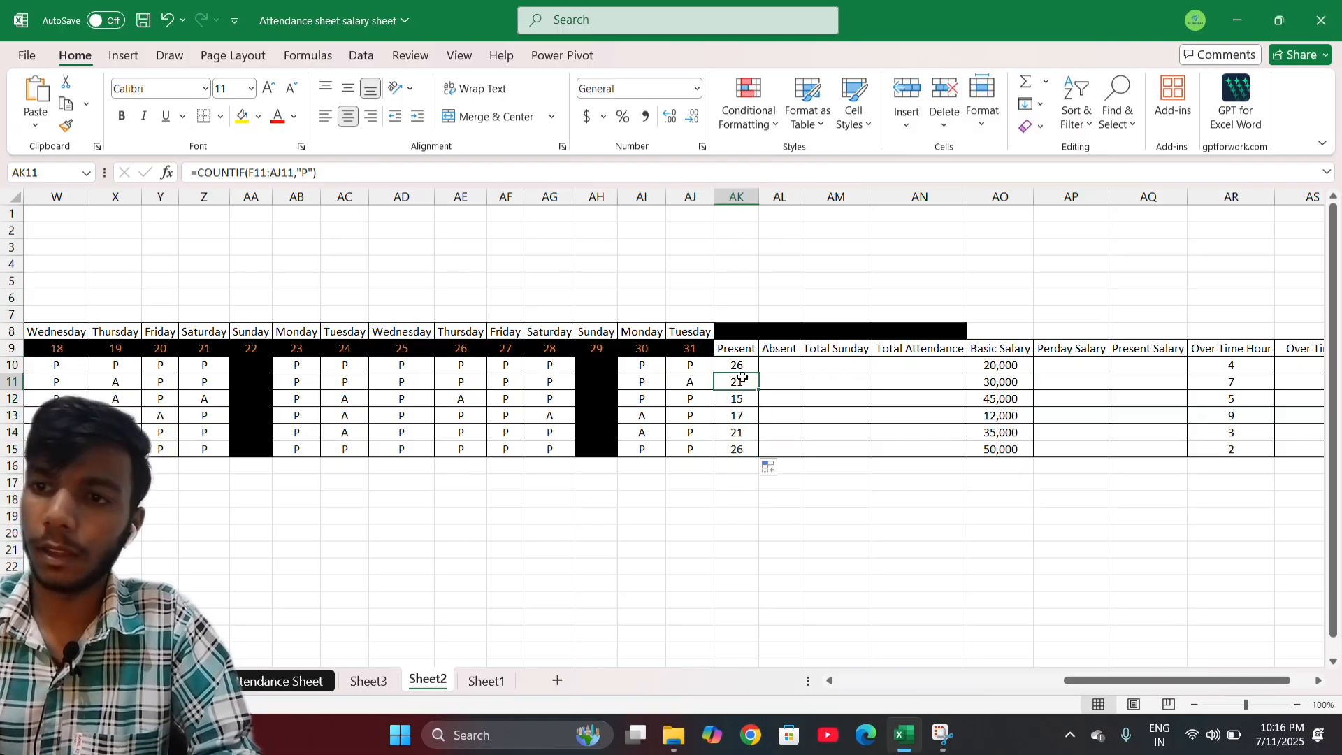
click(737, 364)
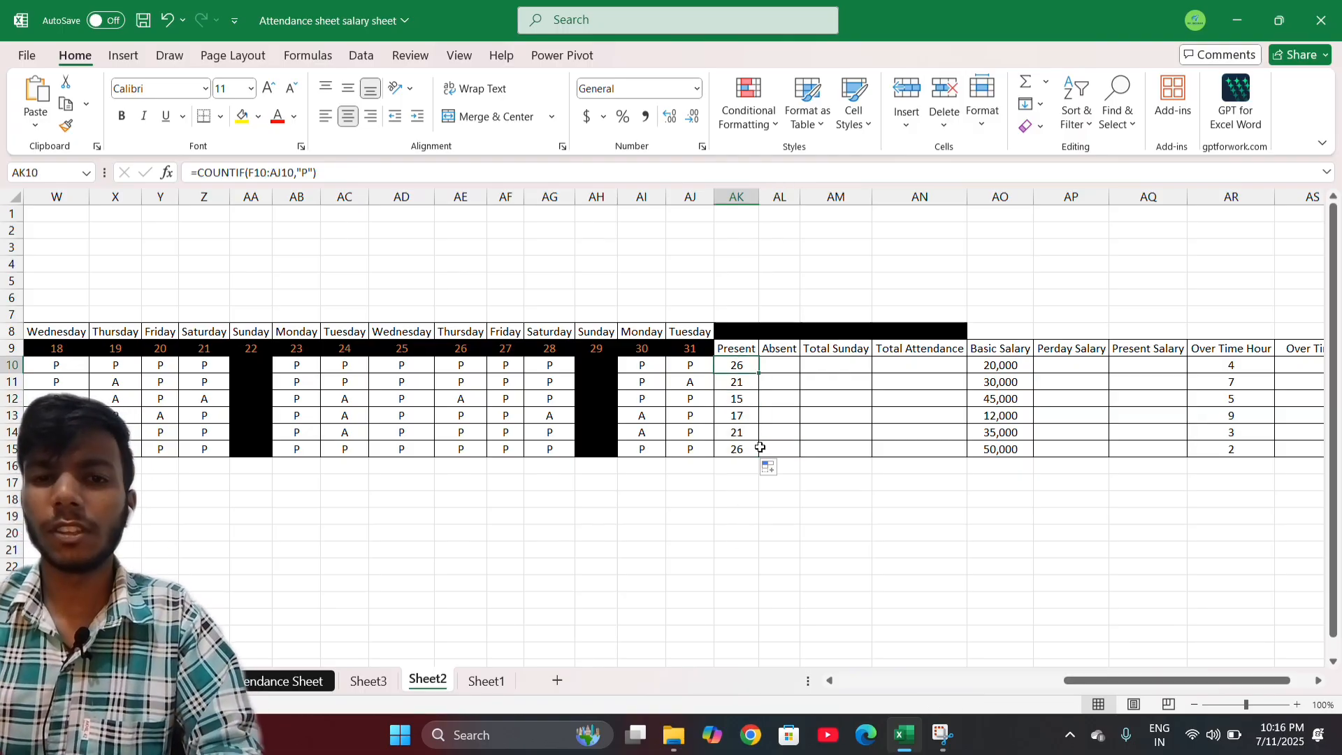
Start a COUNTIF formula in cell AL10, the Absent total for the first employee.
click(773, 364)
text(=)
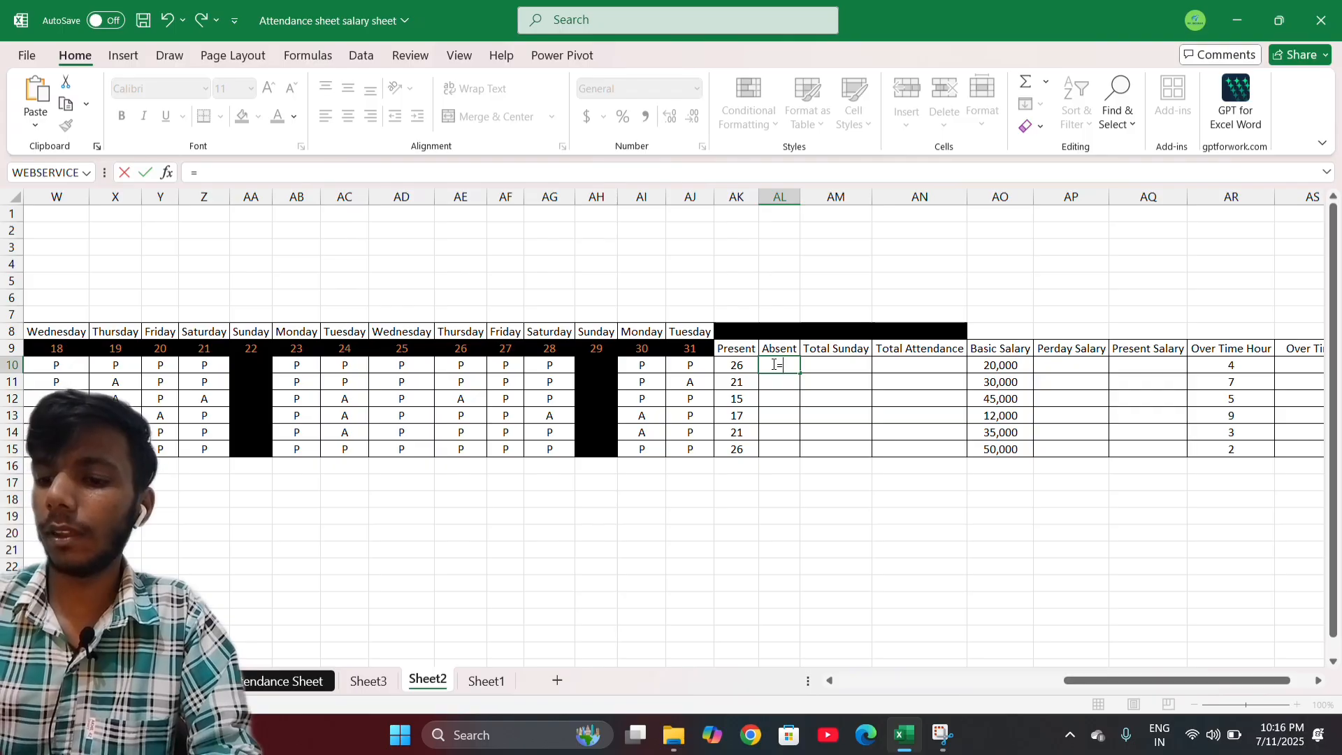
text(C)
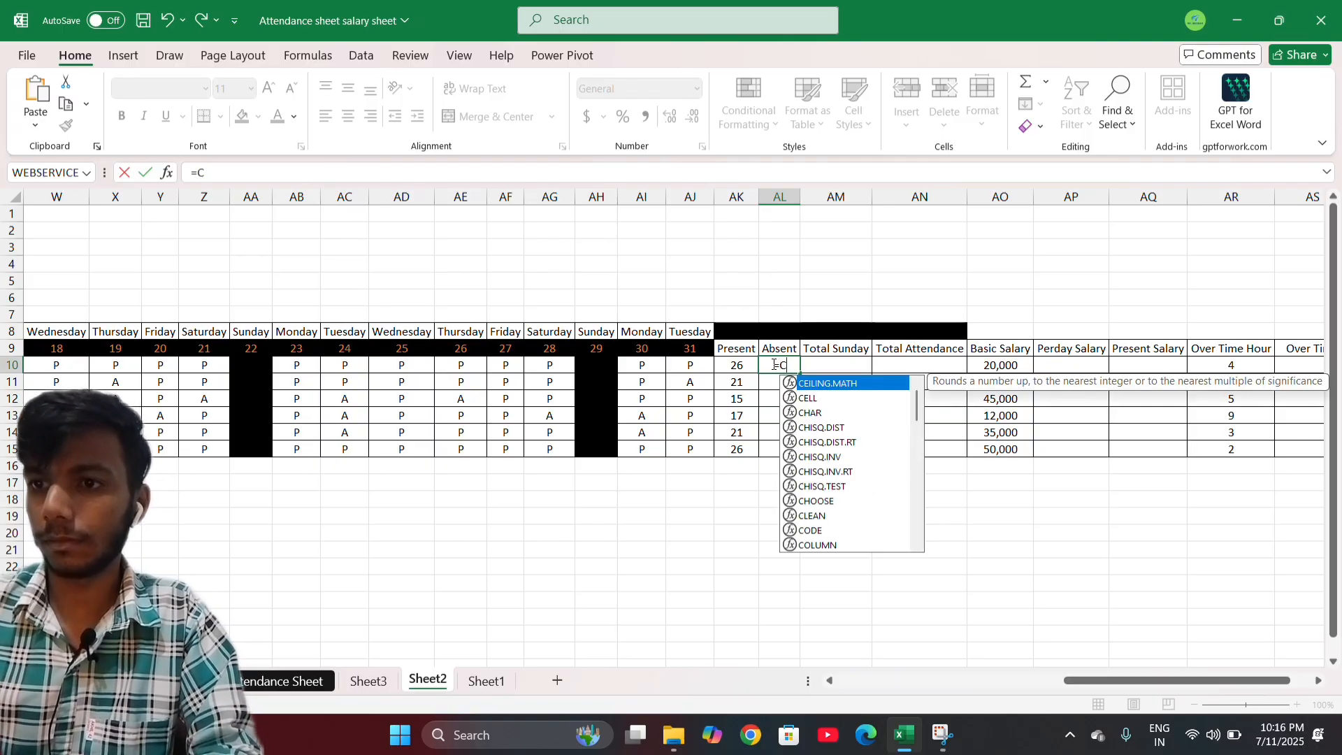
key(BackSpace)
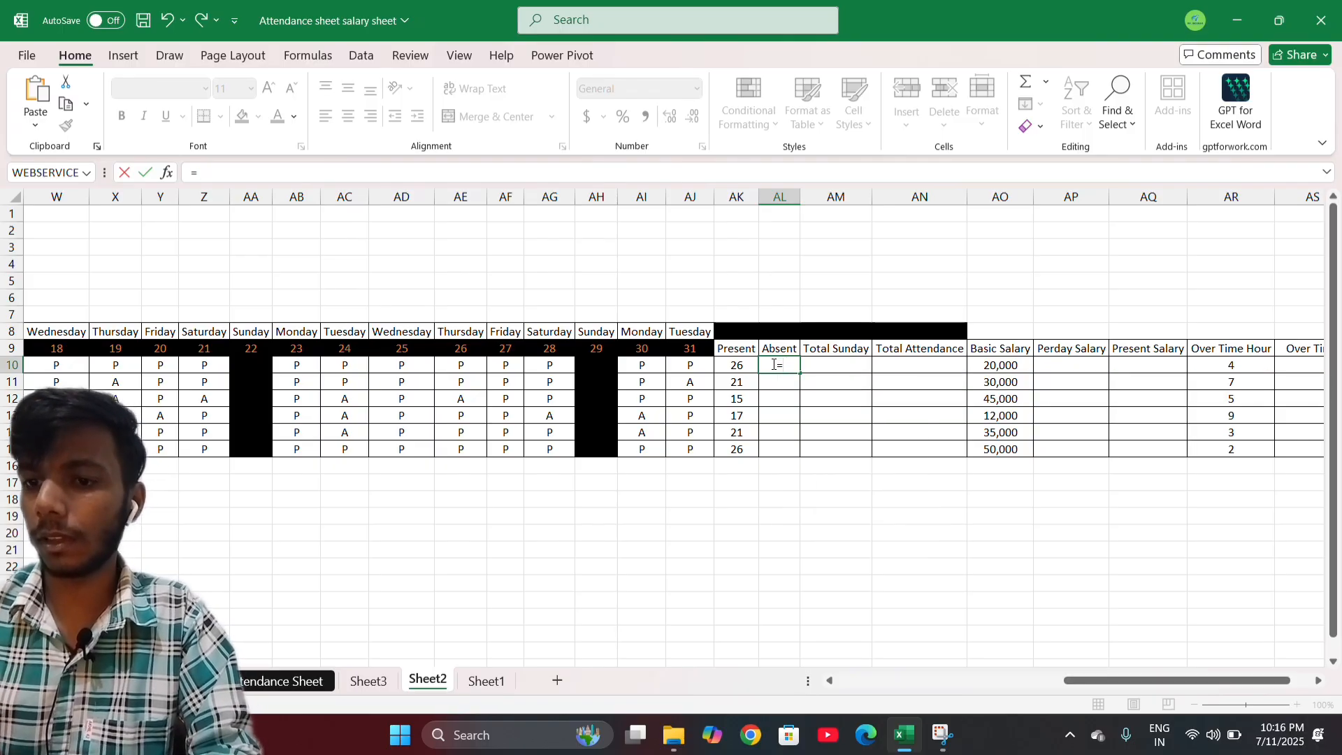
text(C)
key(BackSpace)
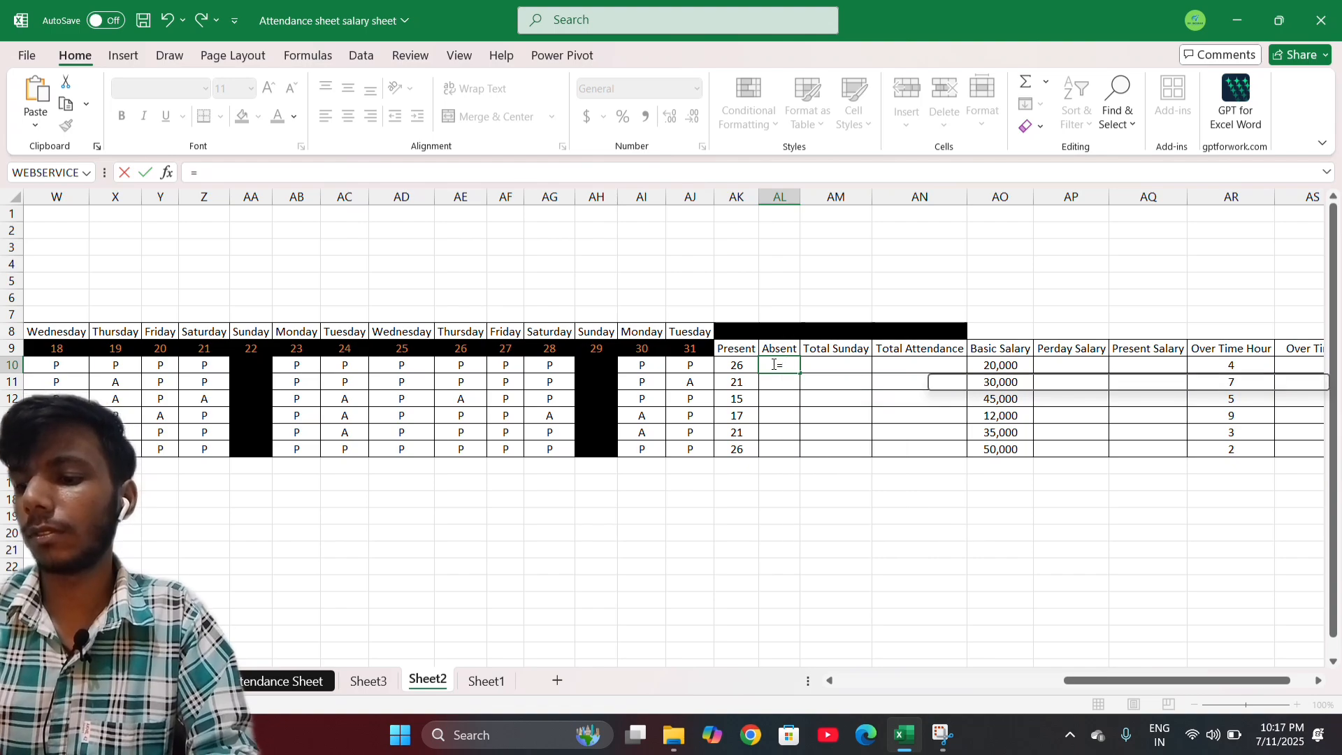
text(coun)
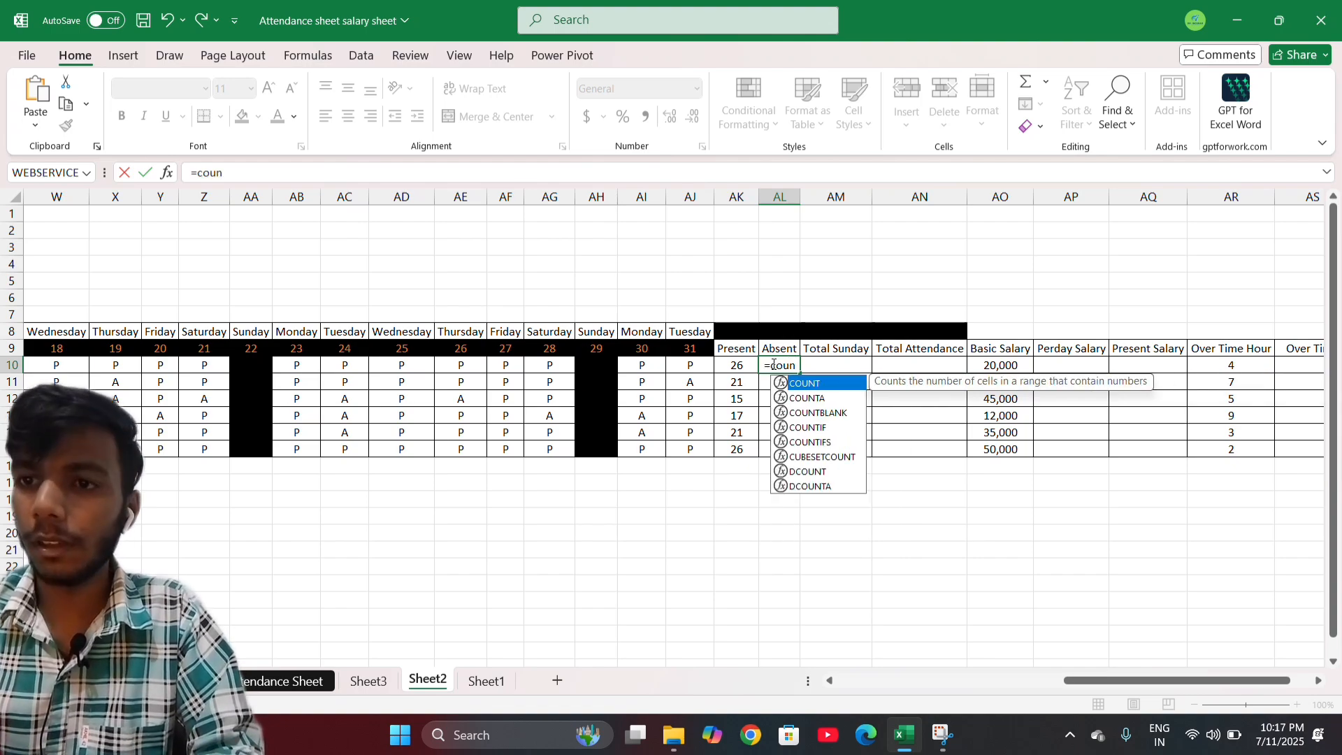
key(Down)
key(Down)
key(Down)
key(Down)
key(Up)
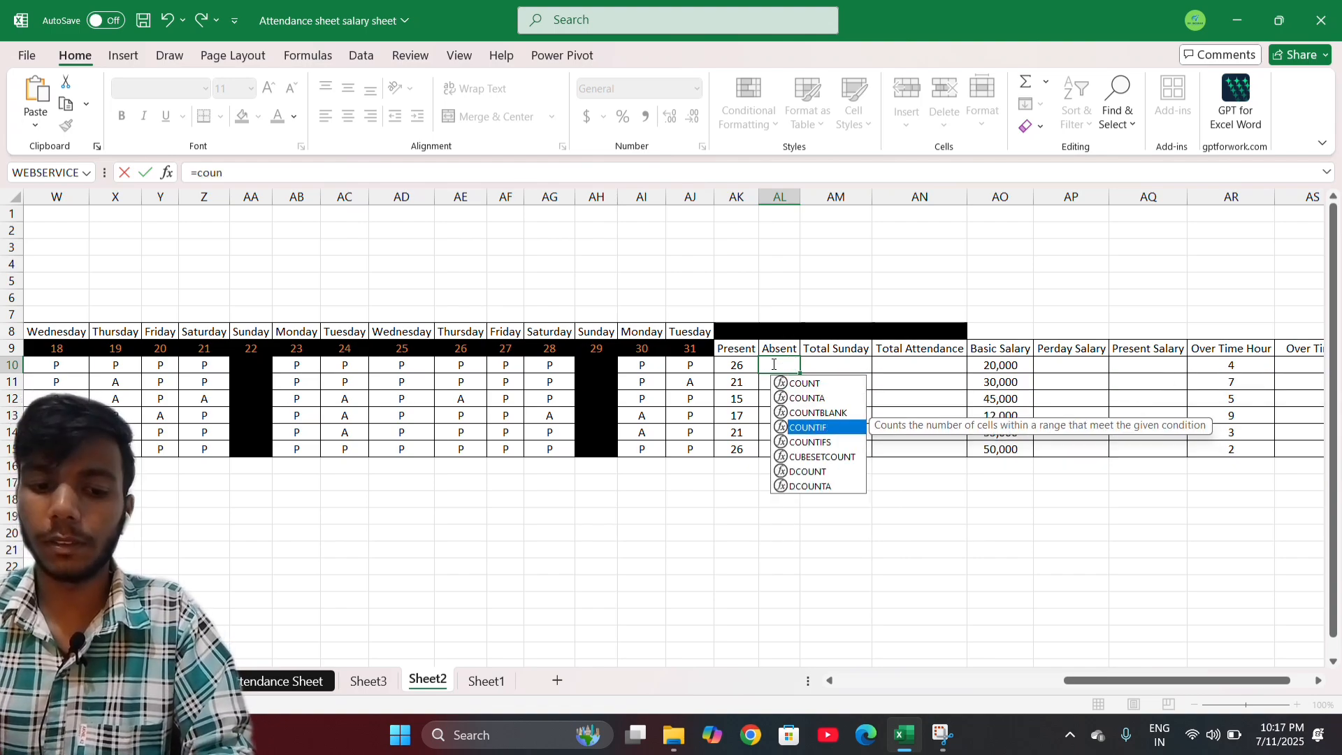
key(Tab)
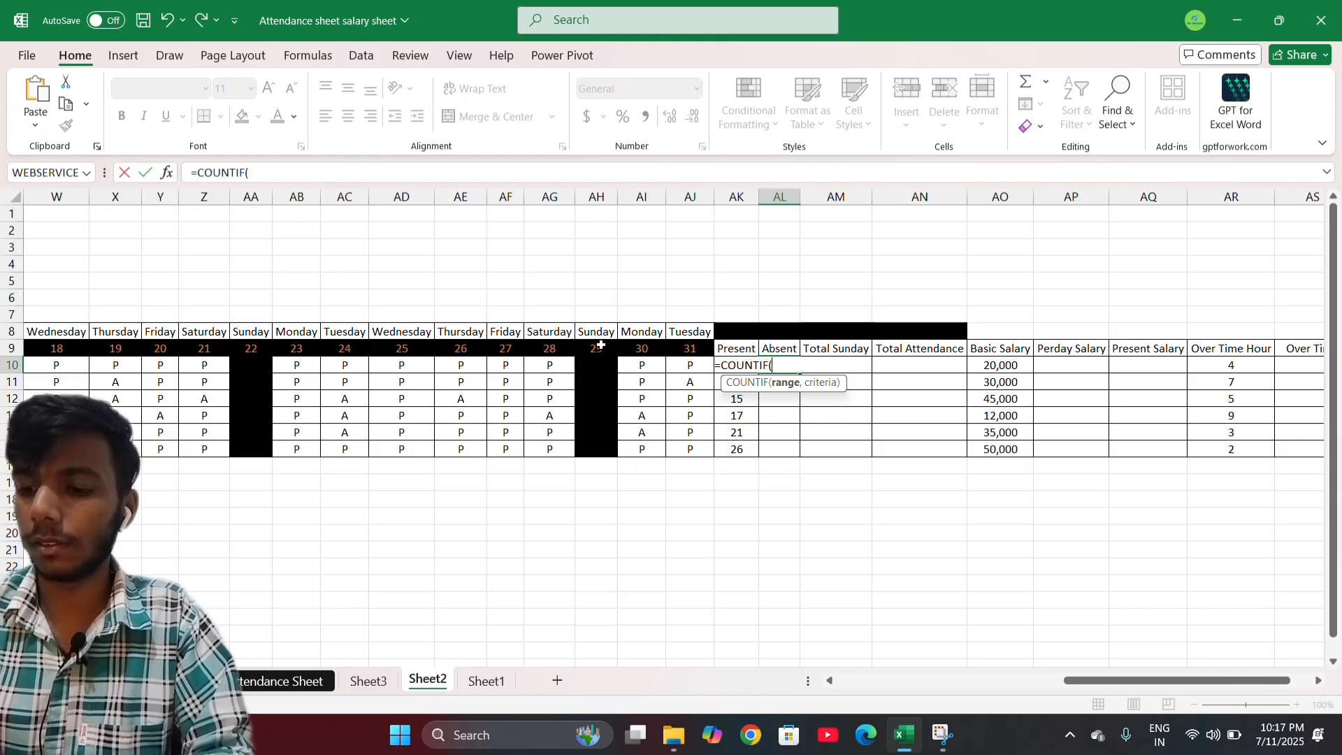
click(643, 363)
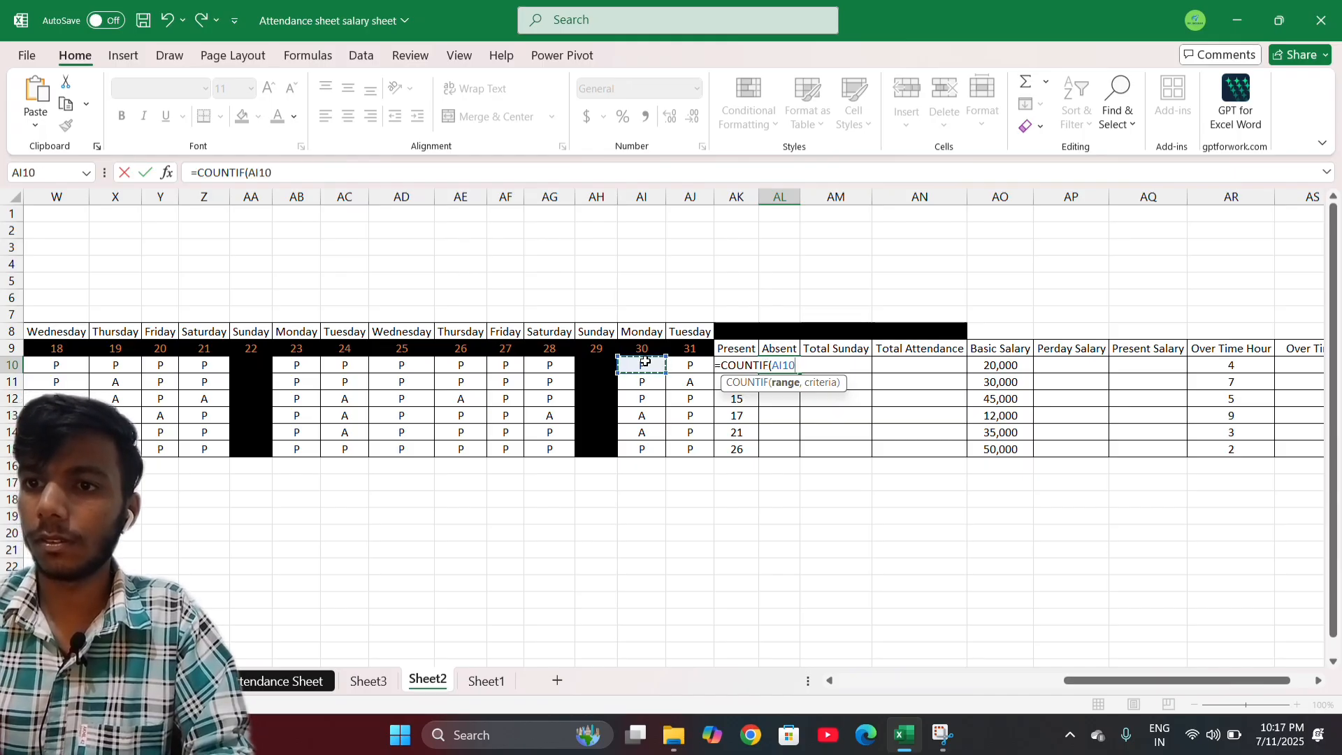
key(shift+Left)
key(shift+Left)
key(shift+Left)
key(shift+Left)
key(shift+Left)
key(shift+Left)
key(shift+Left)
key(shift+Left)
key(shift+Left)
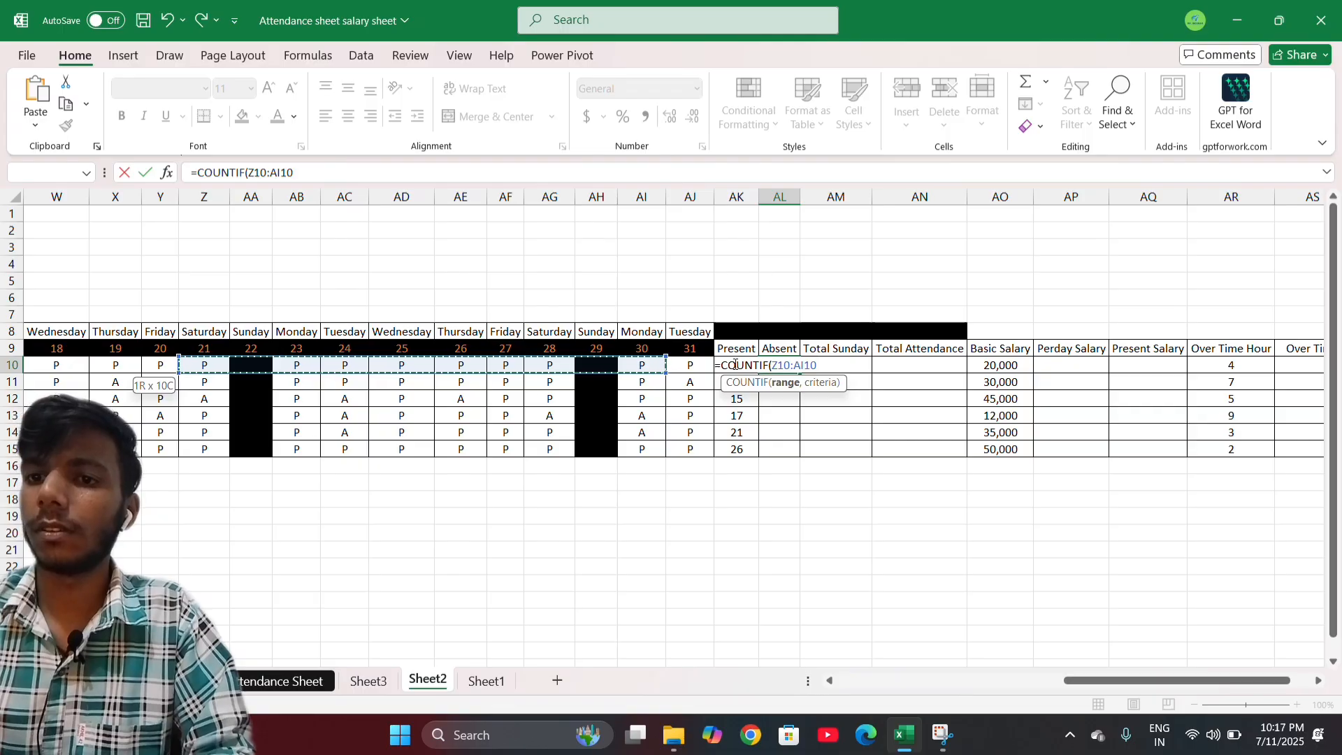
click(692, 367)
key(BackSpace)
key(BackSpace)
key(BackSpace)
key(BackSpace)
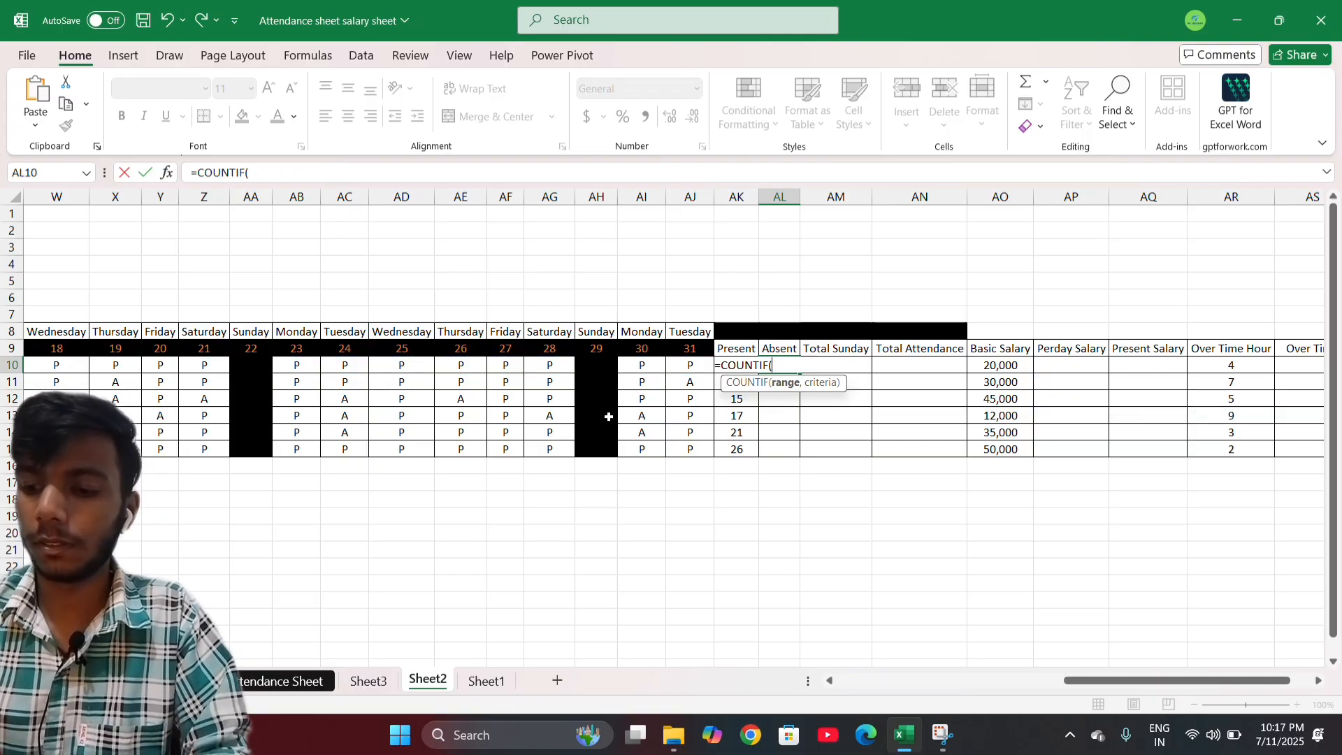
Set the range of the AL10 COUNTIF formula to F10:AJ10, covering all 31 days of the first employee.
scroll(467, 413, left, 8)
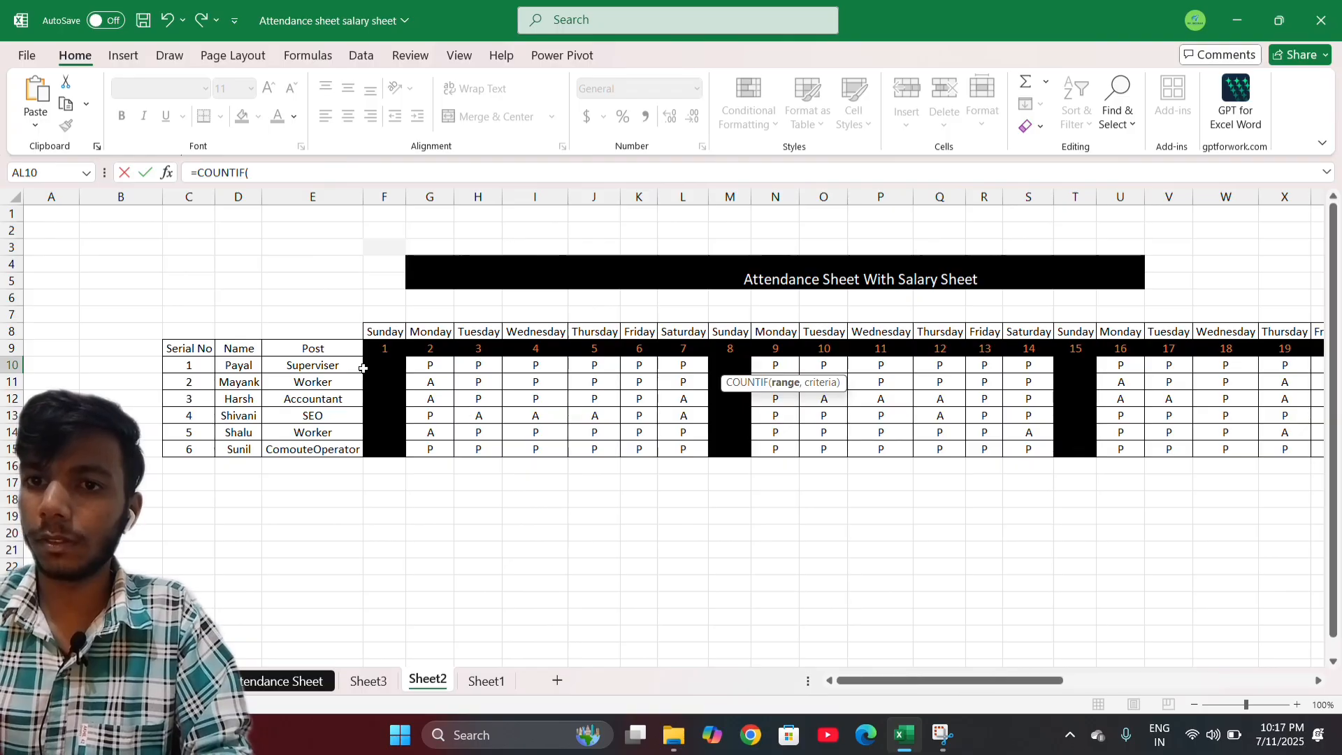
click(376, 367)
key(shift+Right)
key(shift+Right)
key(shift+Right)
key(shift+Right)
key(shift+Right)
key(shift+Right)
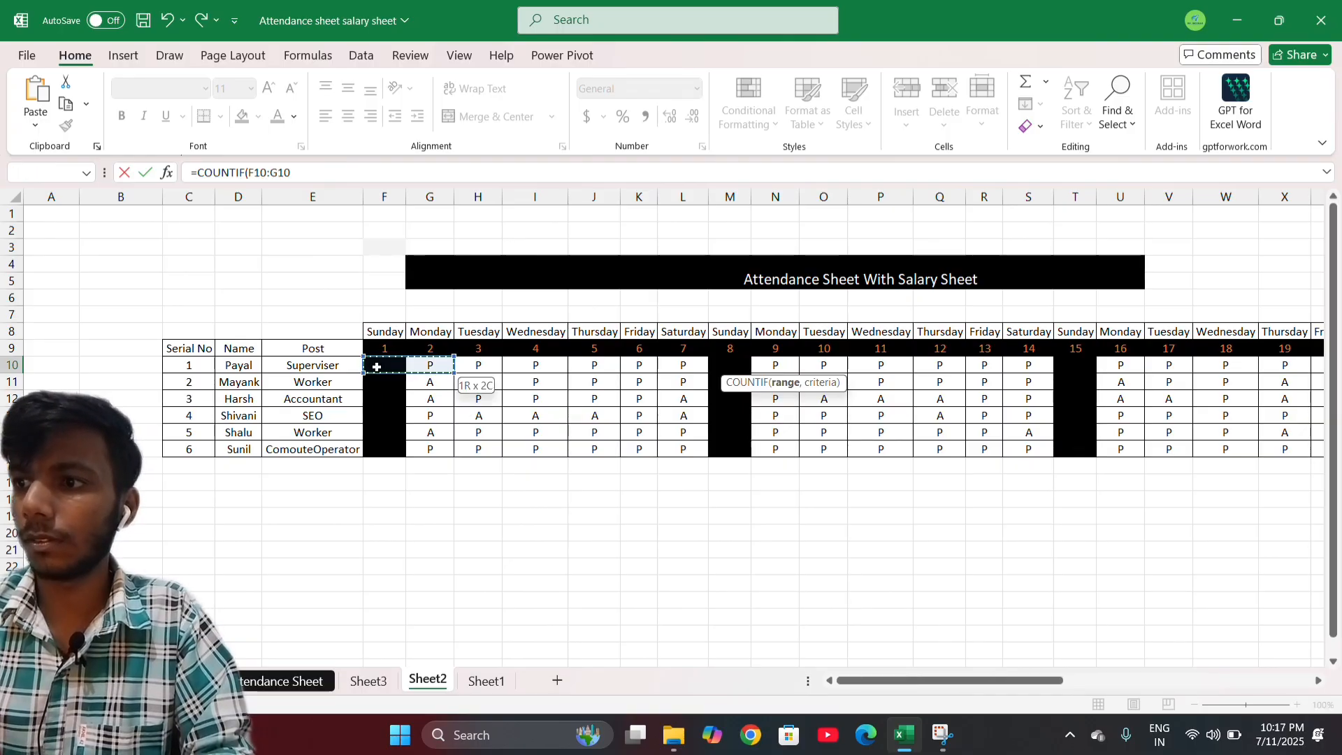
key(shift+Right)
key(shift+Right)
key(shift+Right)
key(shift+Right)
key(shift+Right)
key(shift+Right)
key(shift+Right)
key(shift+Right)
key(shift+Right)
key(shift+Right)
key(shift+Right)
key(shift+Right)
key(shift+Right)
key(shift+Right)
key(shift+Right)
key(shift+Right)
key(shift+Right)
key(shift+Right)
key(shift+Right)
key(shift+Right)
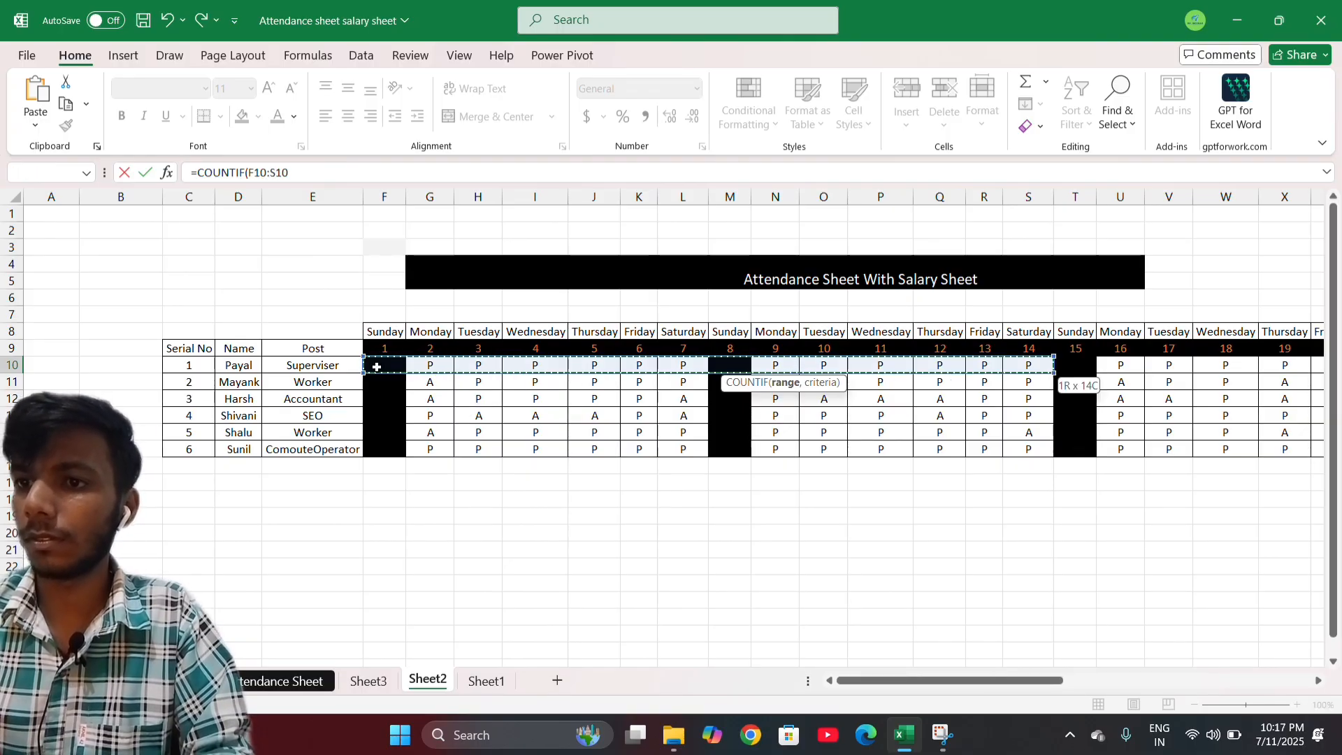
key(shift+Left)
key(shift+Left)
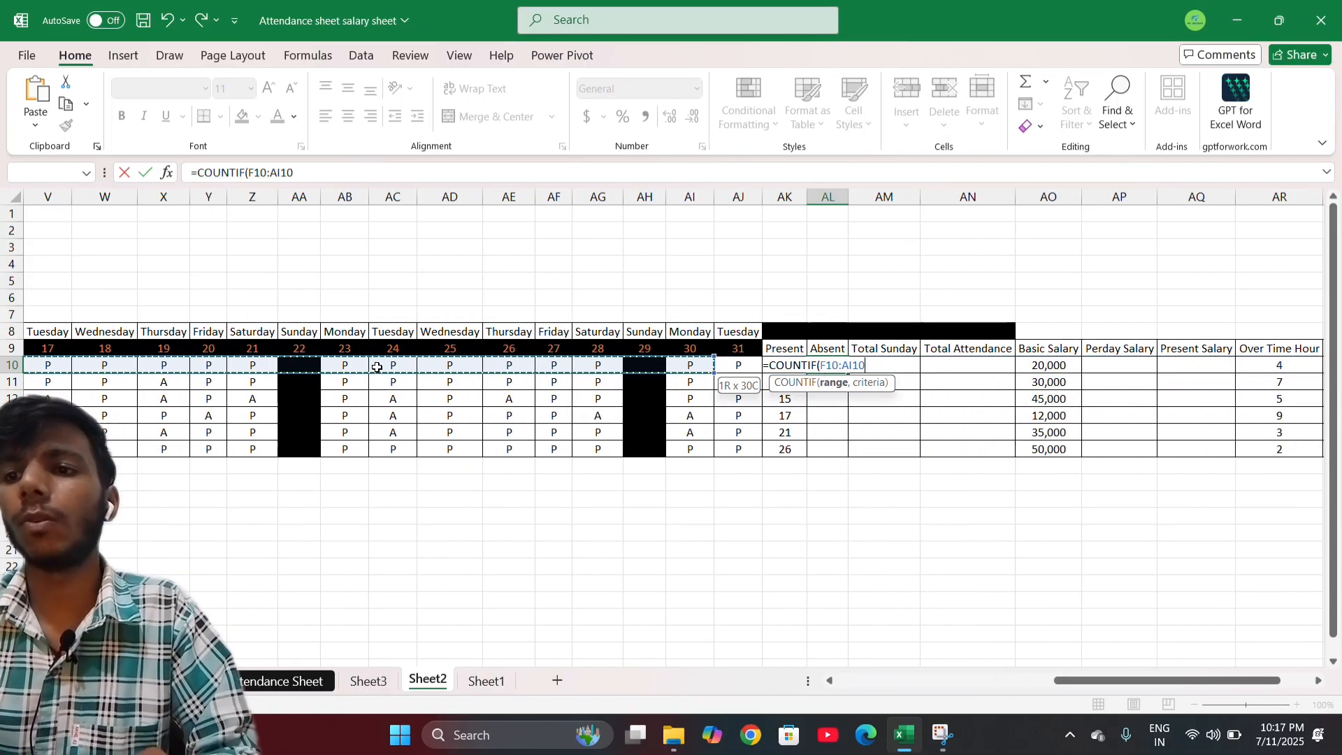
key(shift+Right)
key(shift+Right)
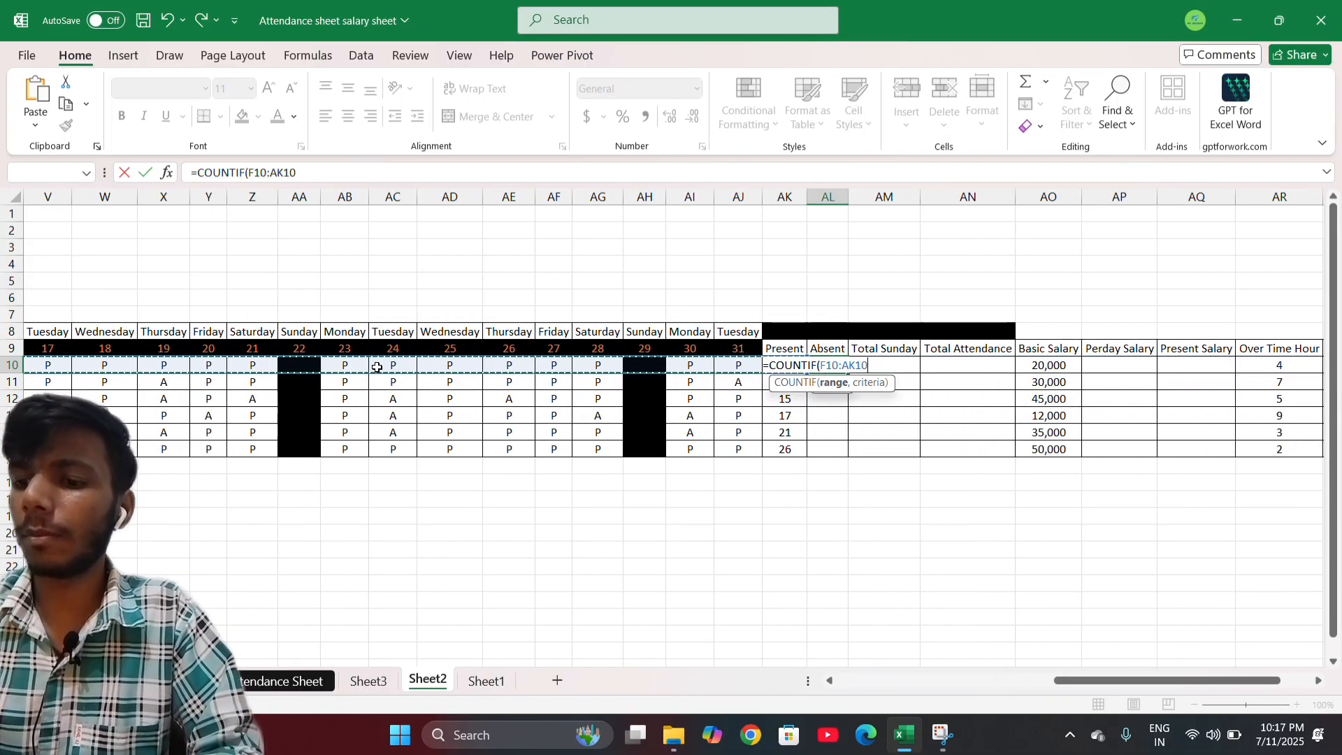
key(shift+Left)
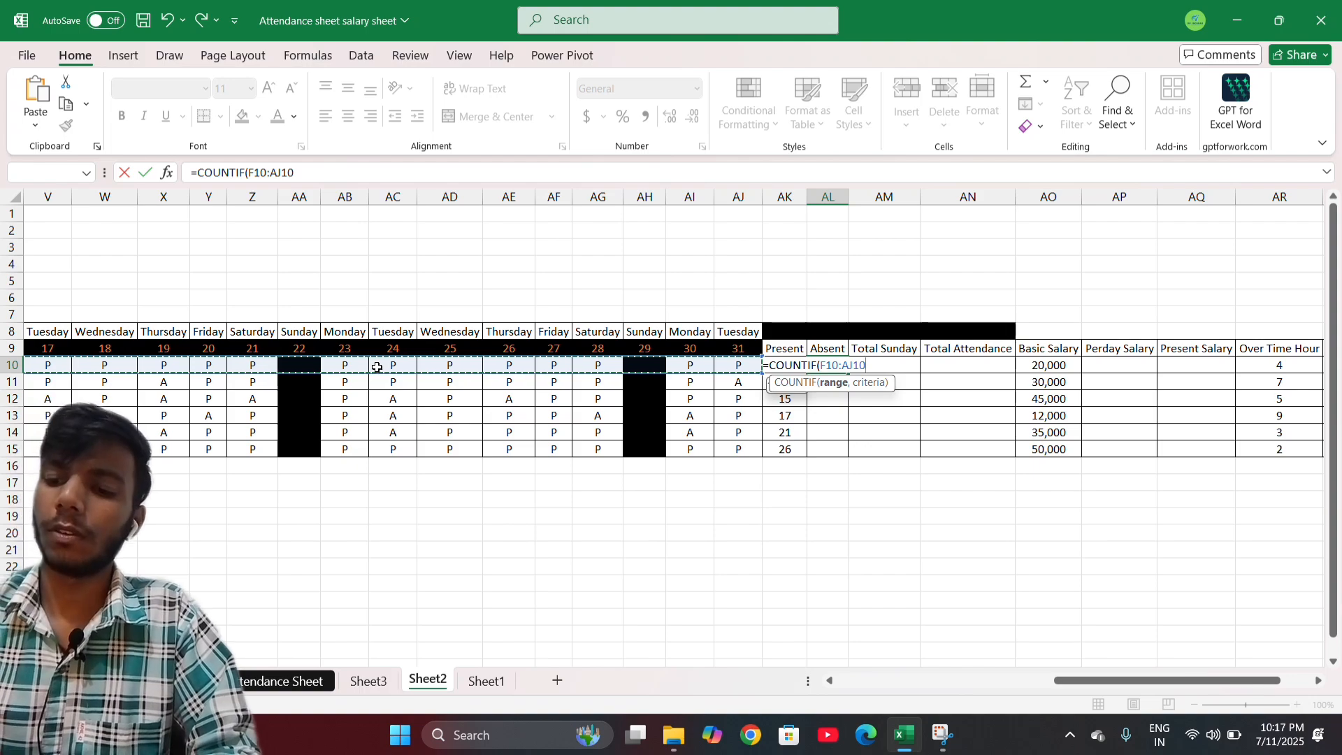
Complete the COUNTIF formula in AL10 with the criterion "A" so it reads =COUNTIF(F10:AJ10,"A").
text(,"P)
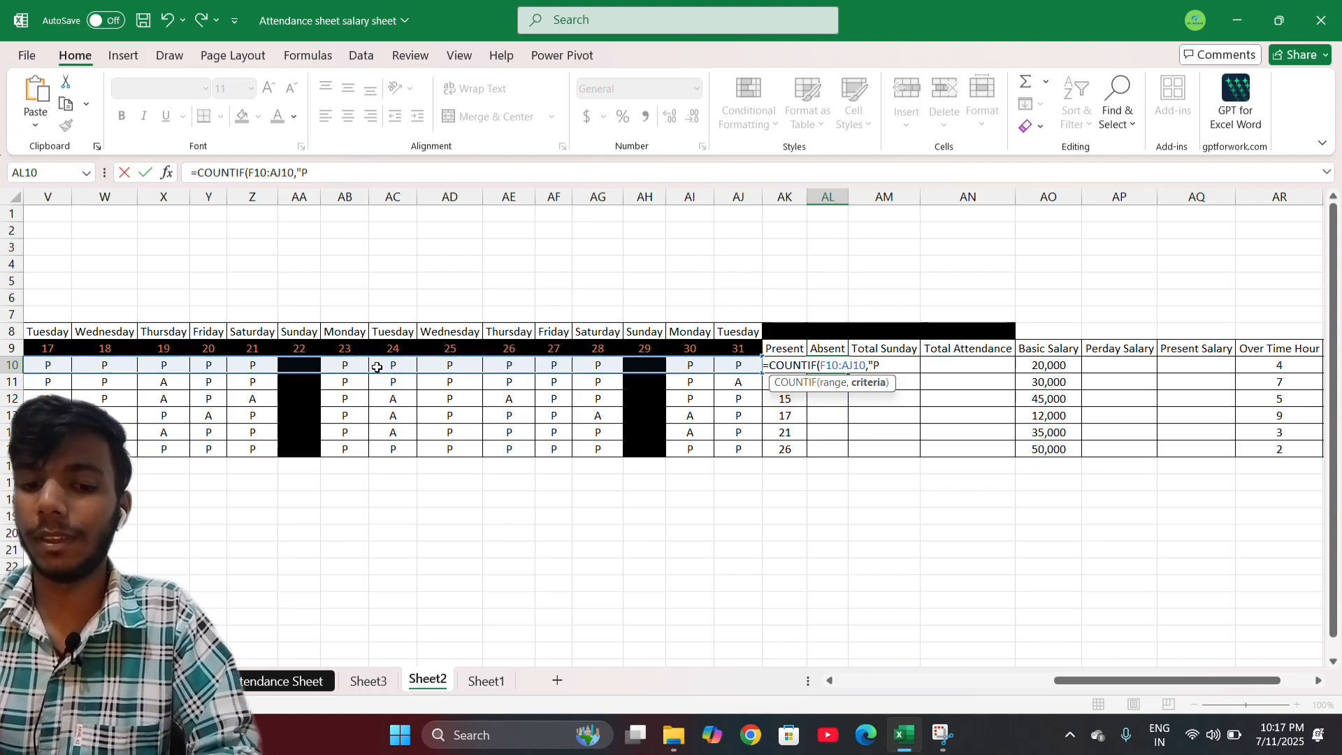
key(BackSpace)
key(BackSpace)
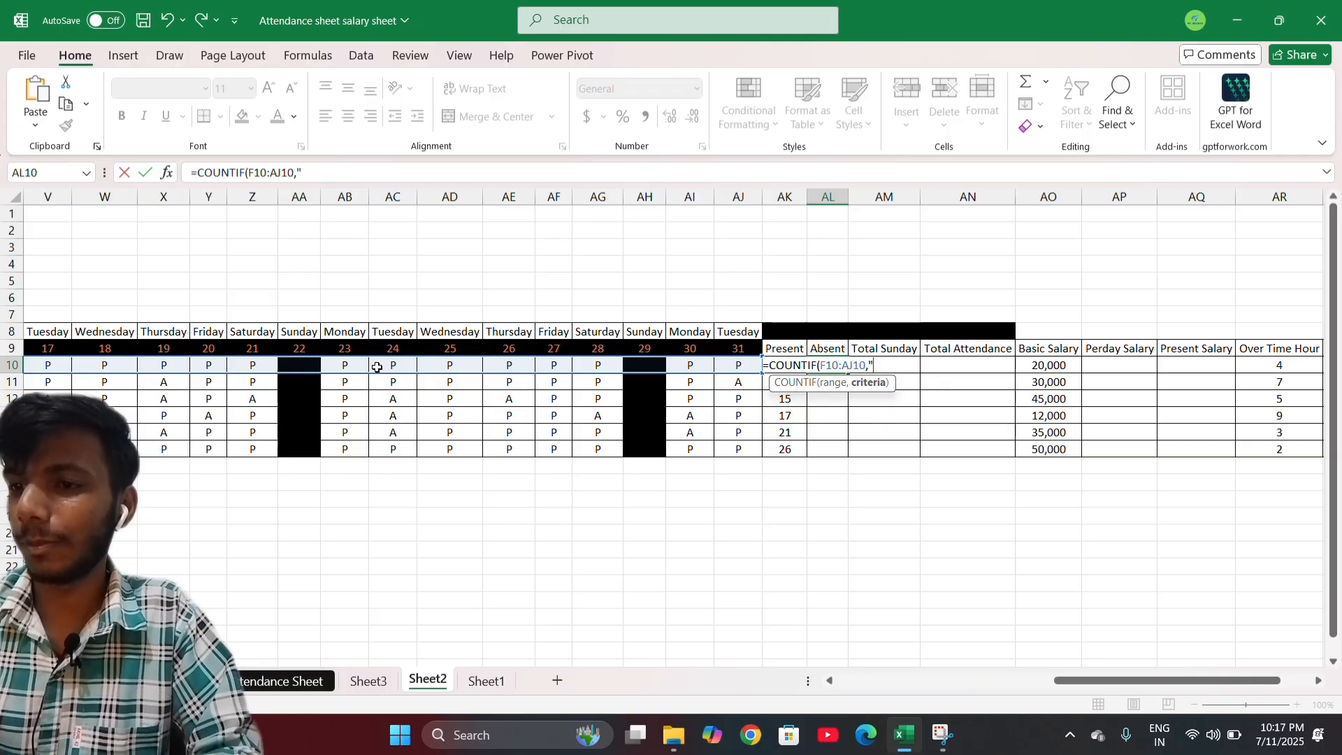
text(A)
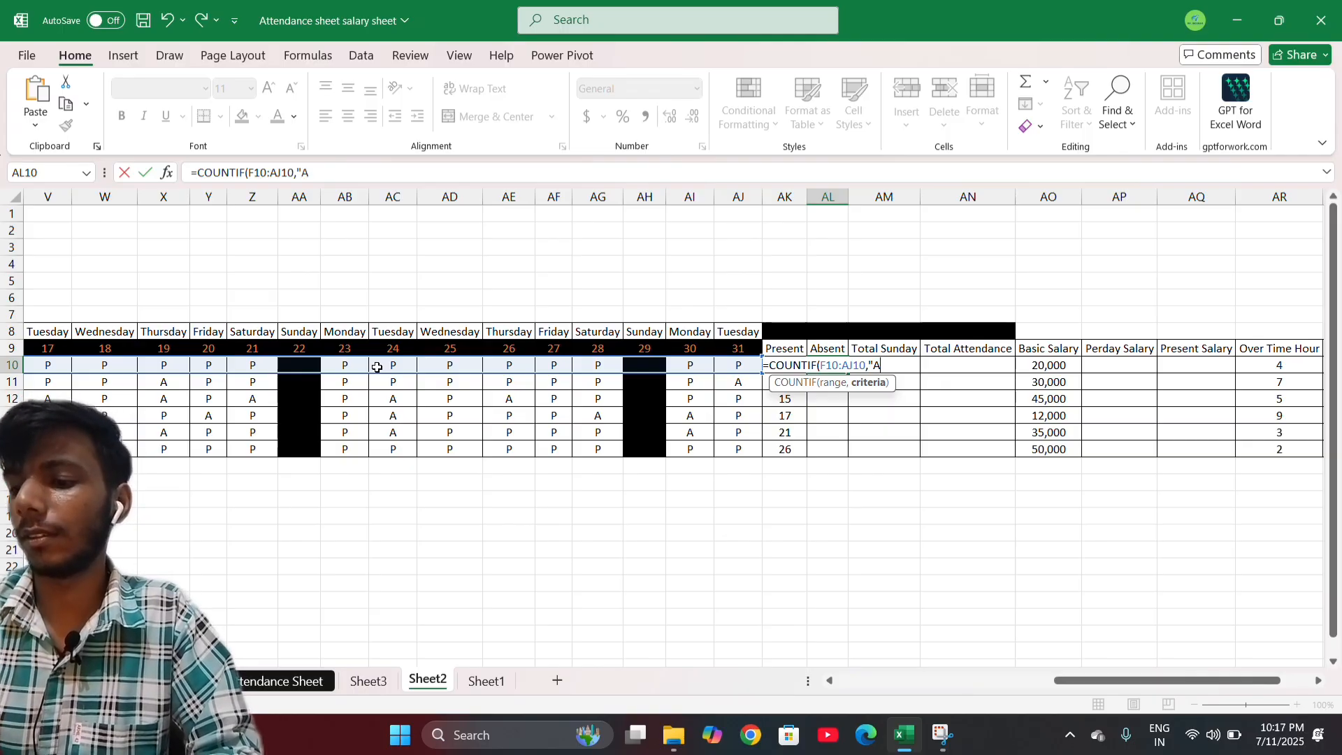
text("))
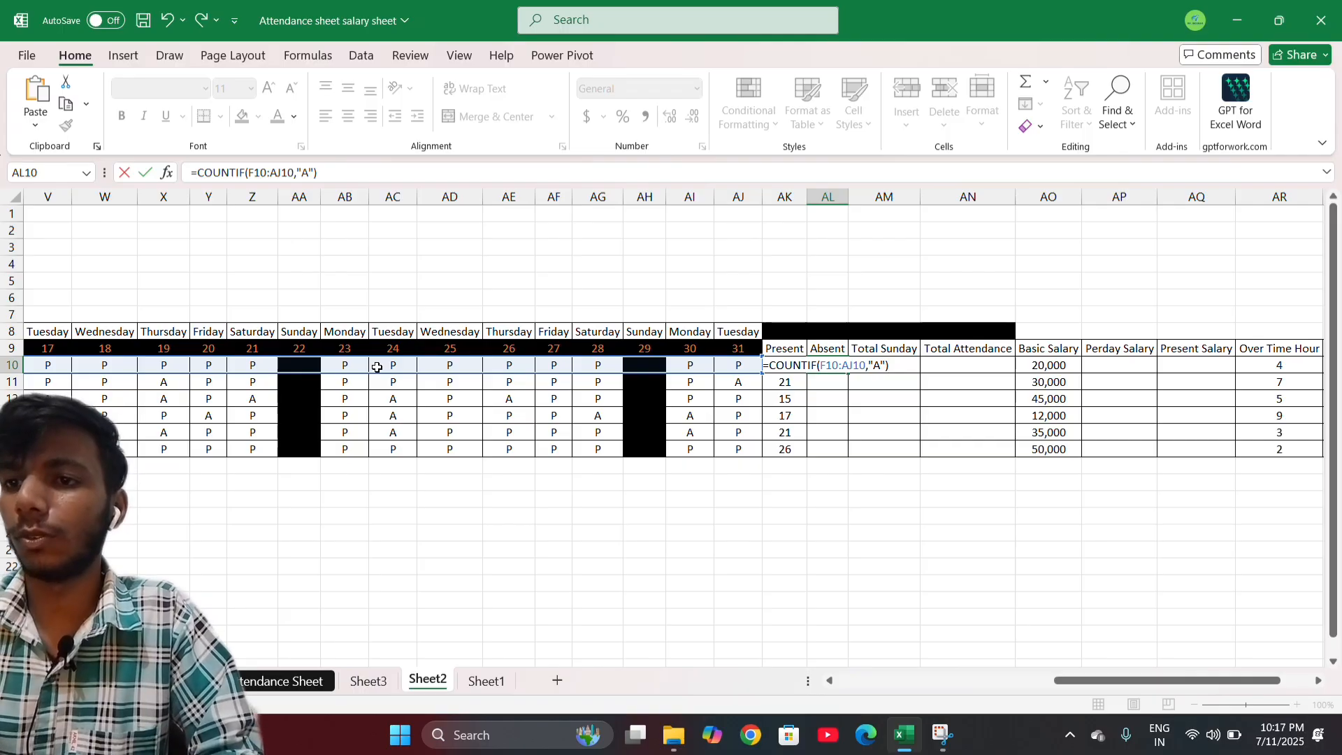
key(Return)
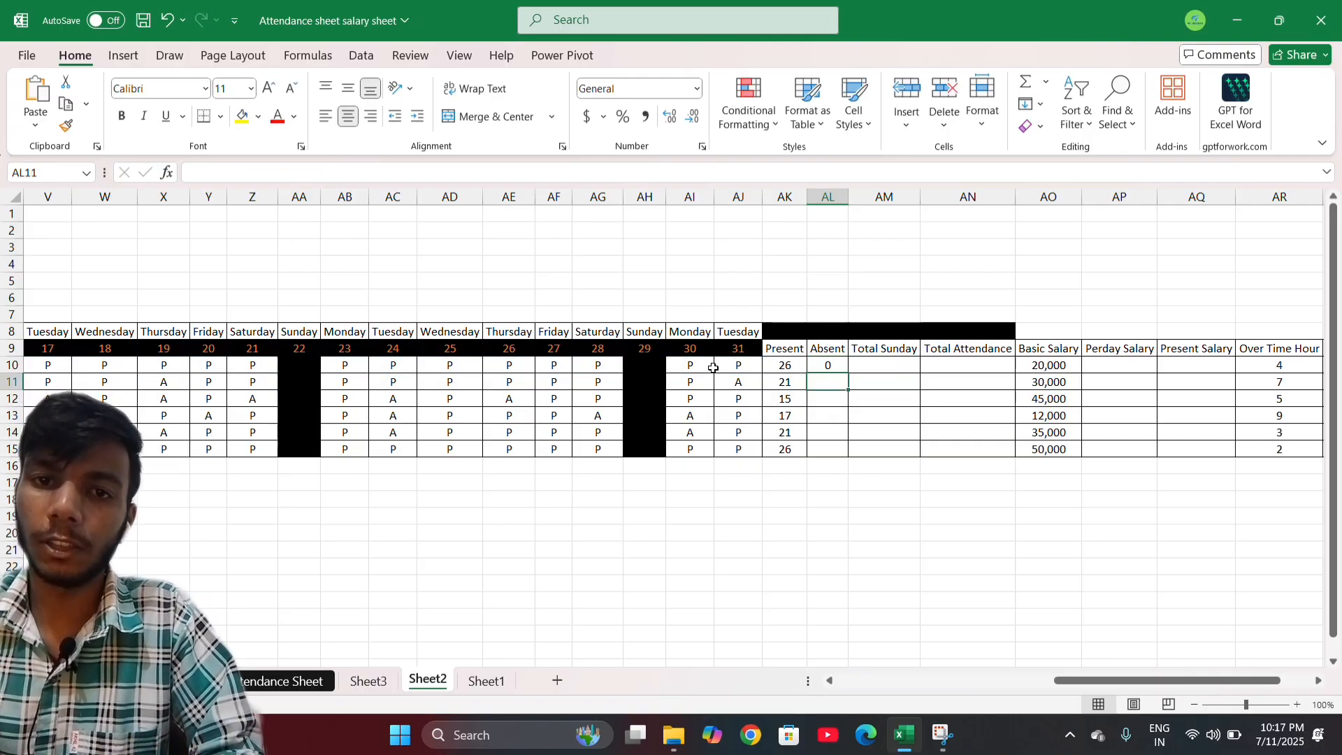
Fill the COUNTIF formula from AL10 down the Absent column through AL15.
scroll(712, 367, left, 10)
scroll(713, 367, left, 2)
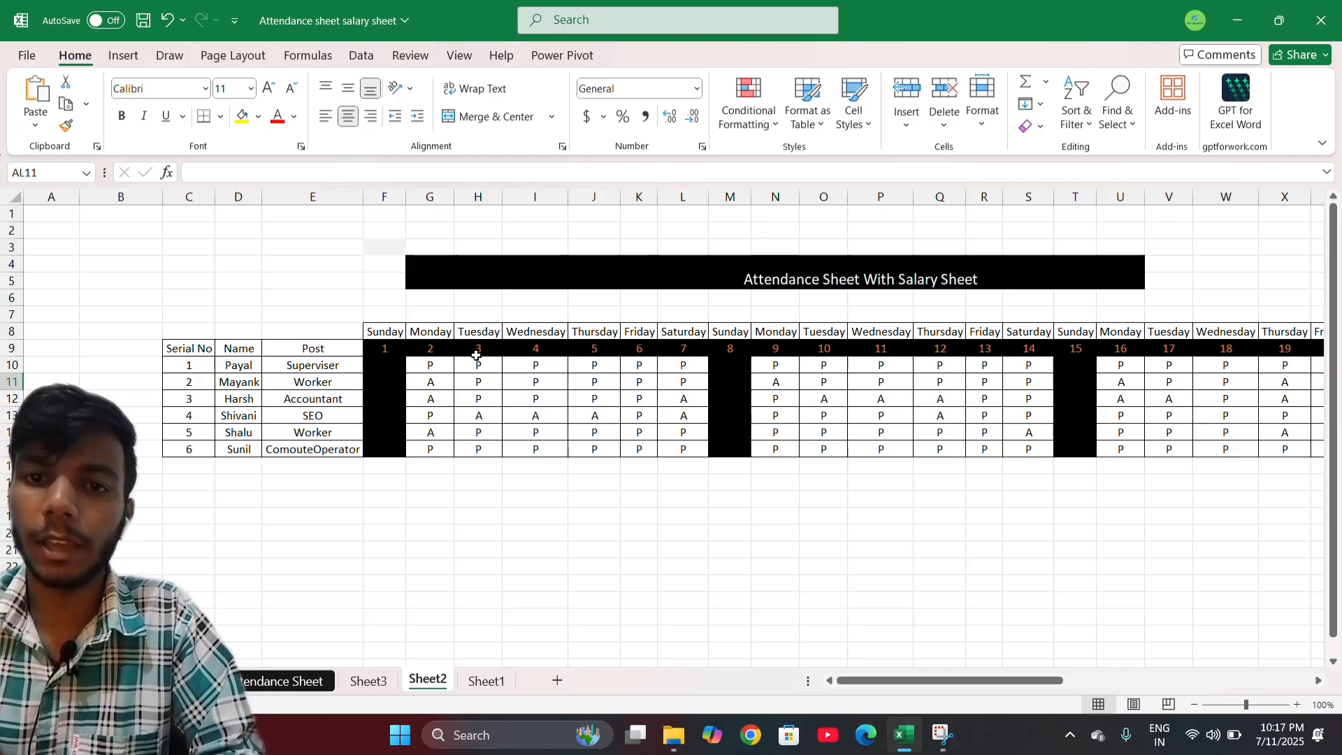
scroll(537, 369, right, 2)
scroll(537, 369, right, 2)
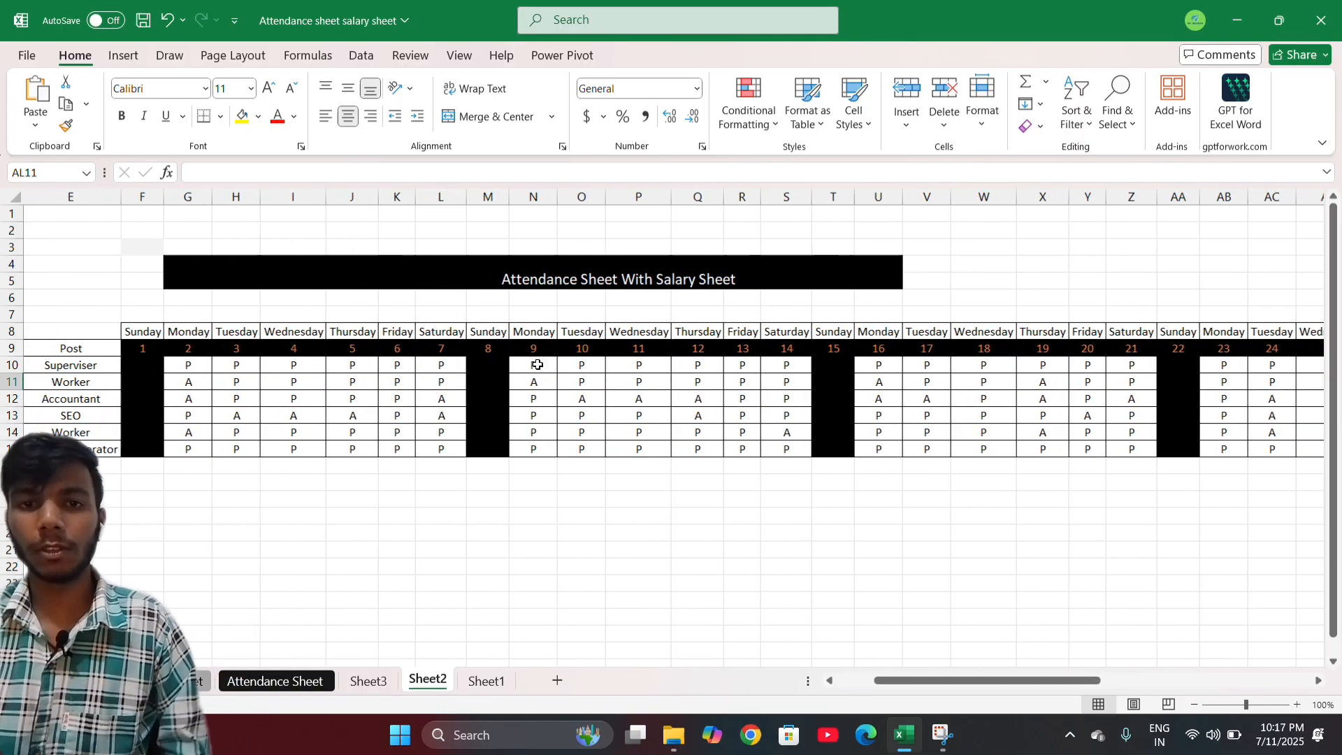
click(482, 360)
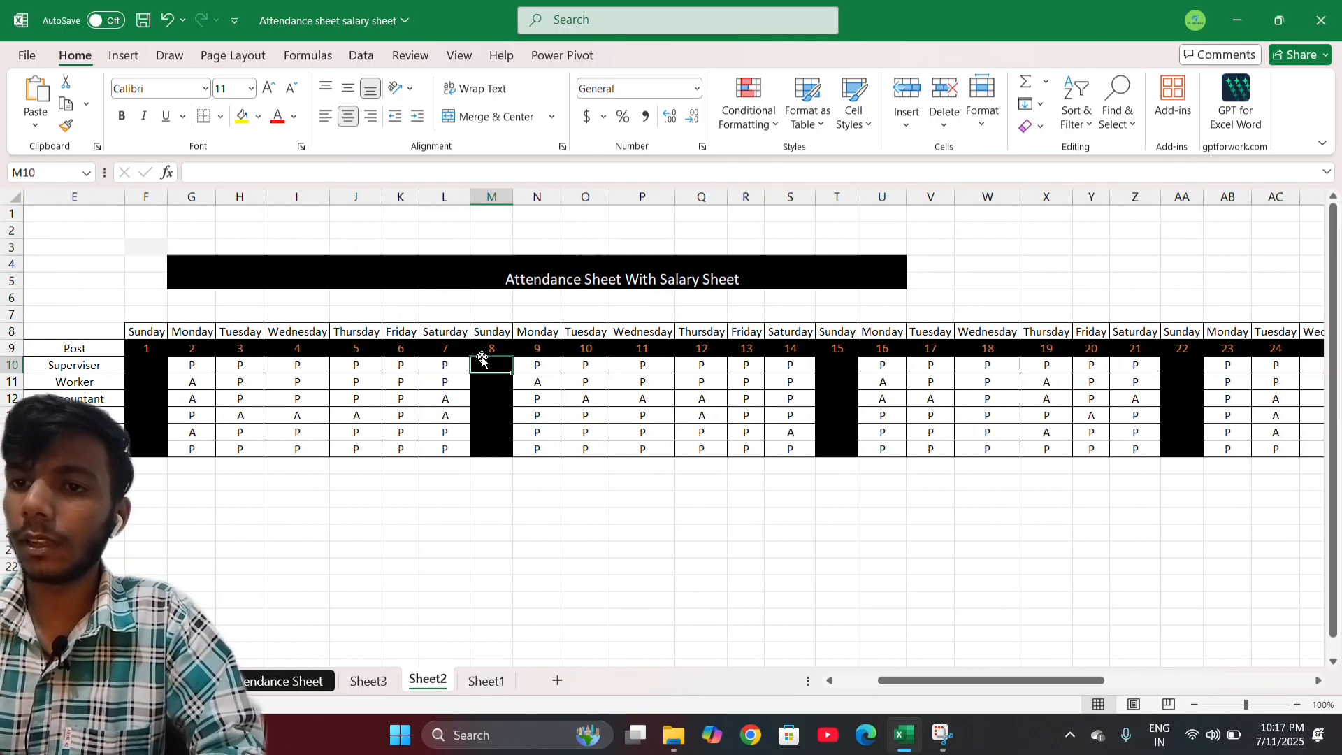
scroll(482, 360, right, 10)
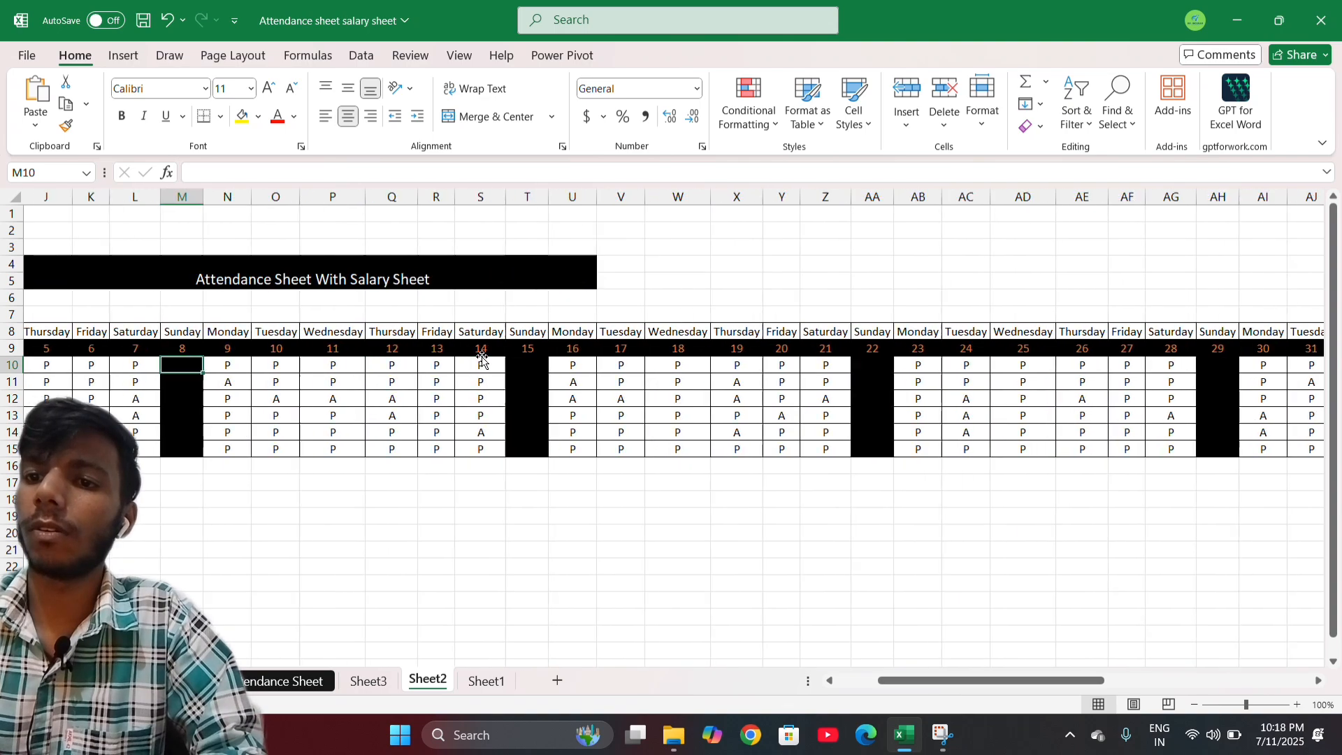
scroll(482, 360, right, 1)
click(633, 365)
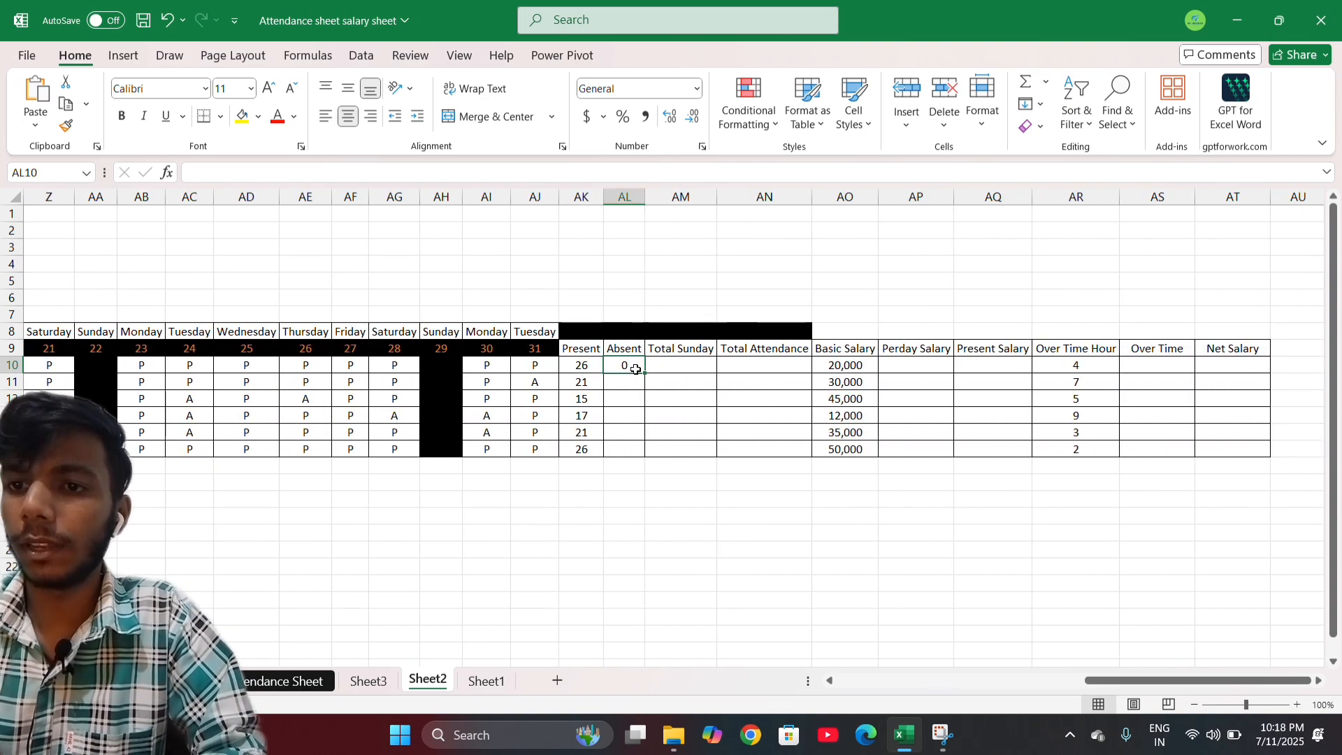
double_click(644, 373)
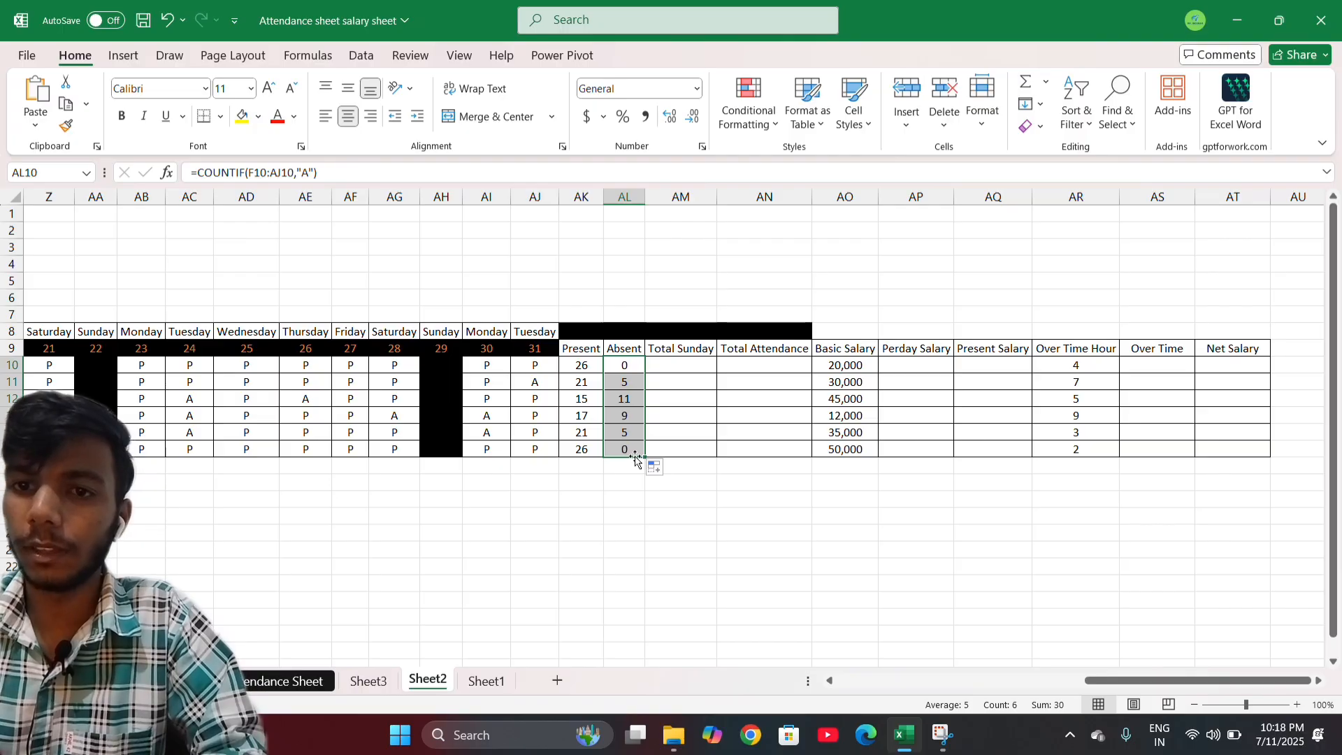
Check the Absent formula in AL12 against the third employee's attendance row.
click(628, 397)
scroll(632, 396, left, 1)
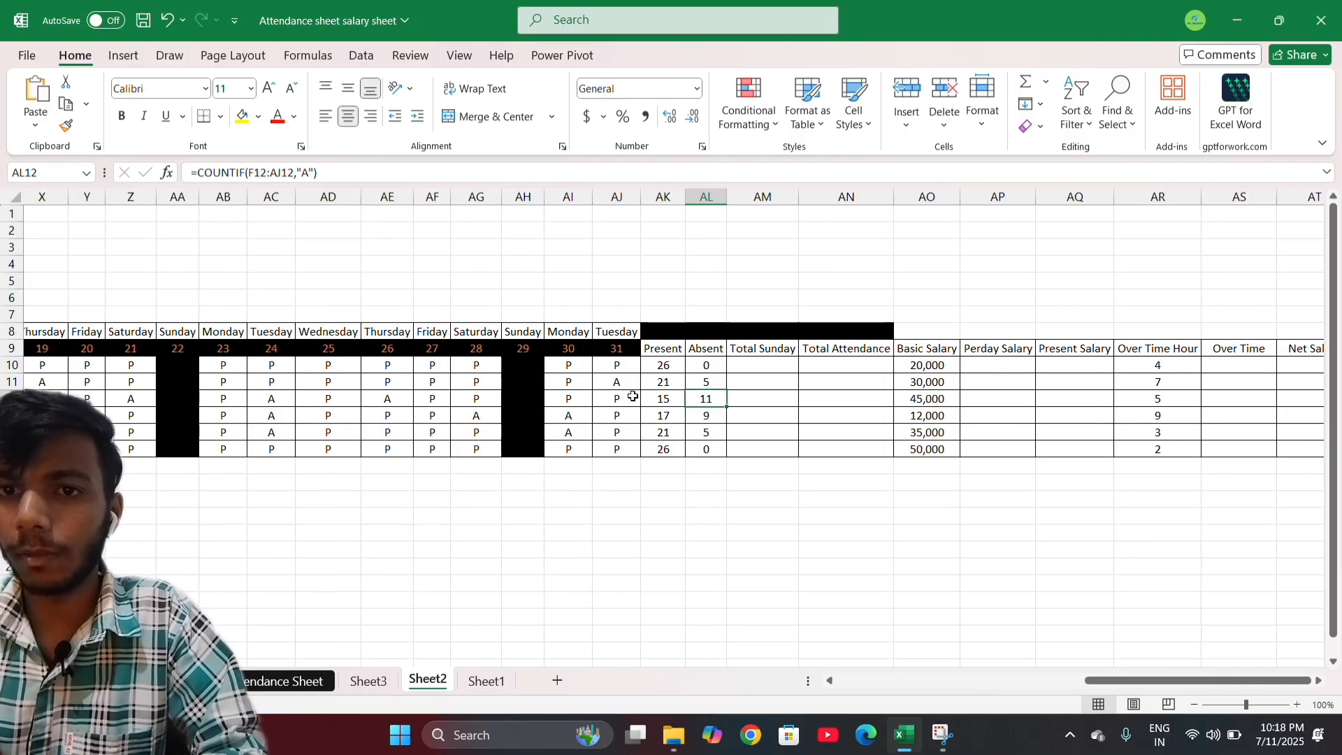
scroll(490, 398, left, 10)
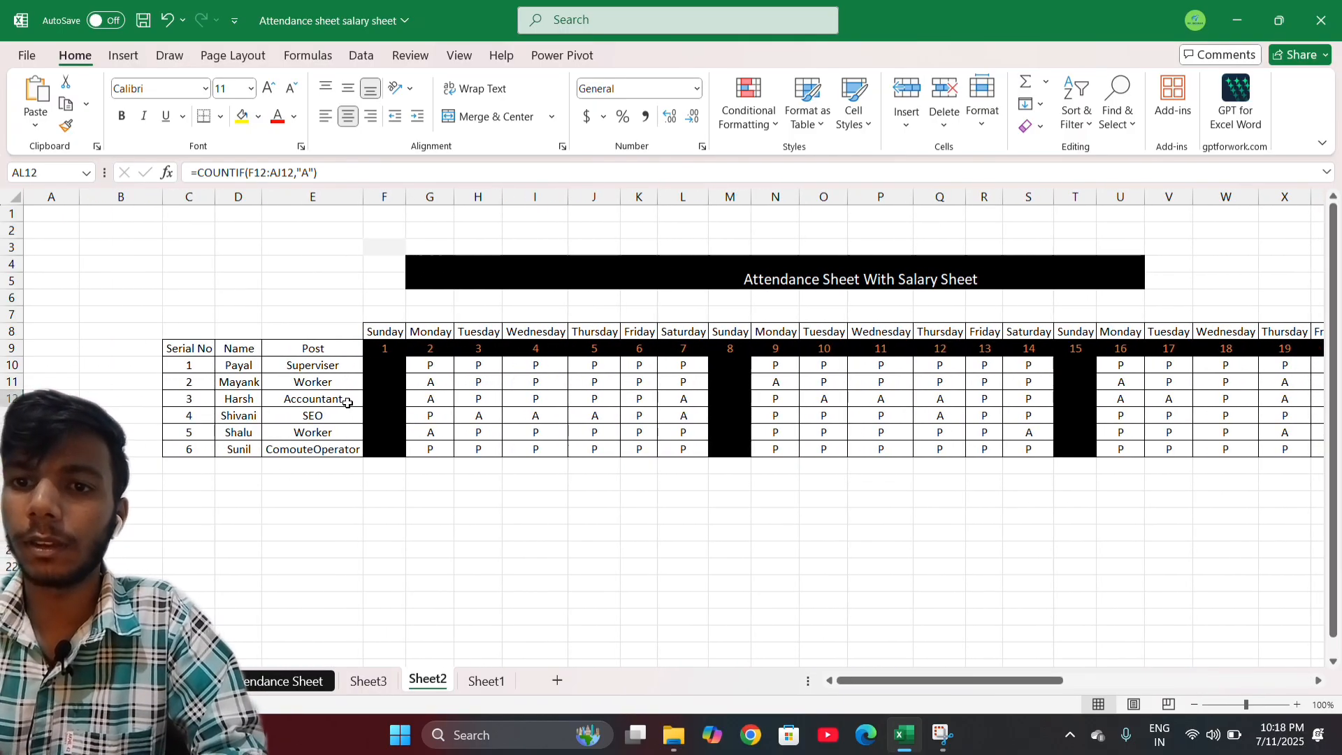
scroll(344, 403, right, 12)
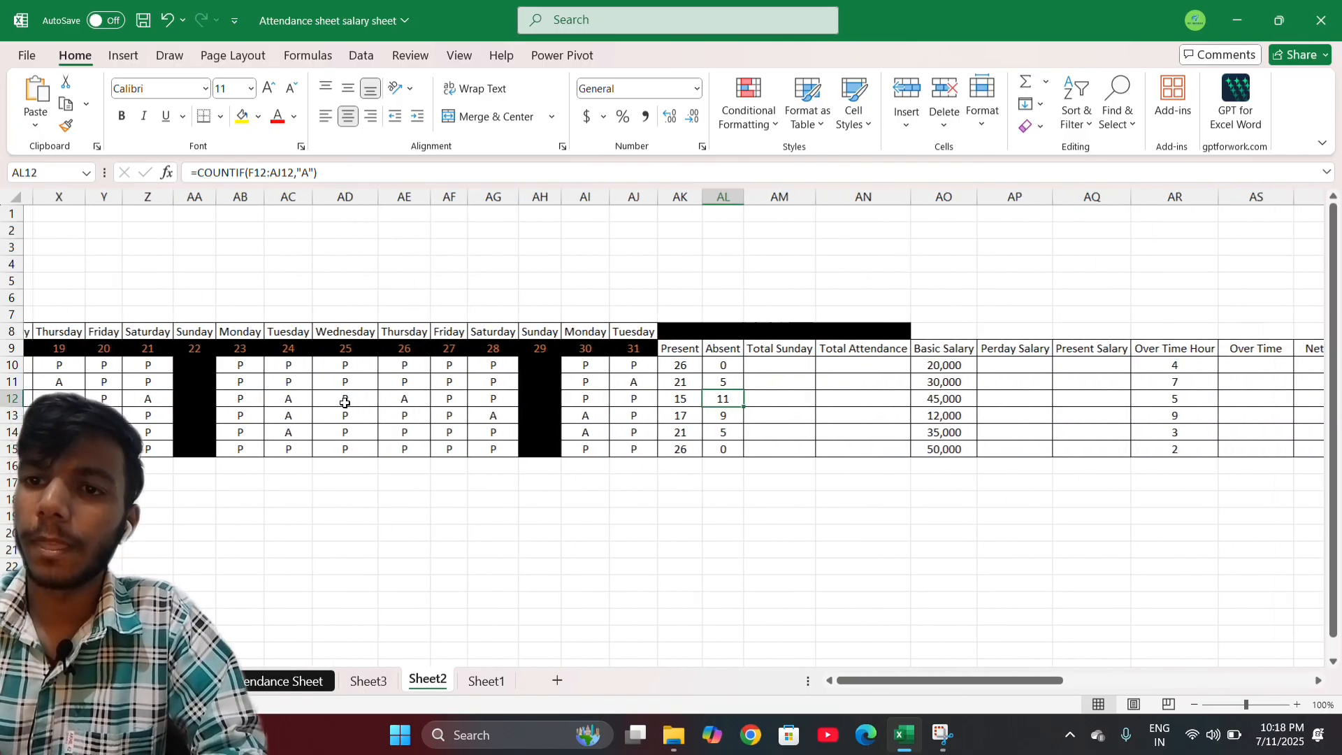
scroll(344, 403, right, 1)
click(483, 397)
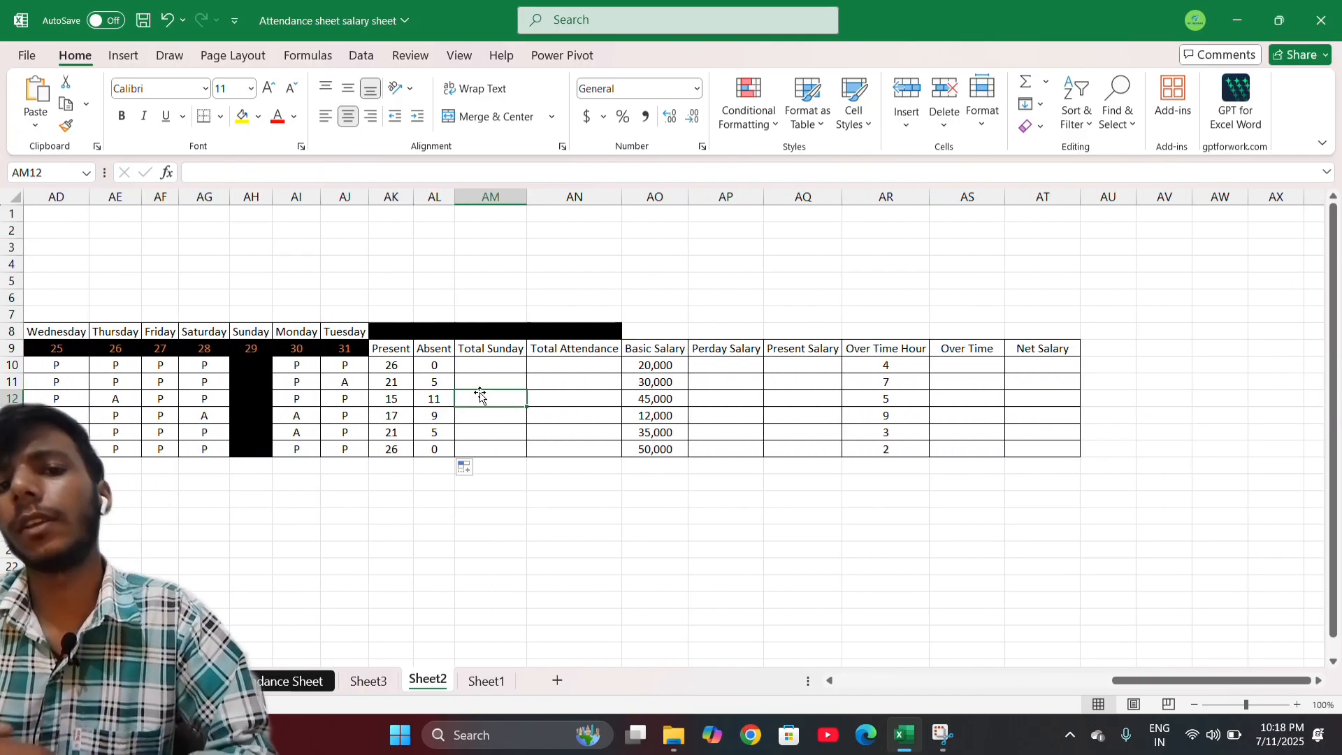
scroll(480, 396, left, 2)
Start a COUNTBLANK formula in cell AM10, the Total Sunday count for the first employee.
click(577, 364)
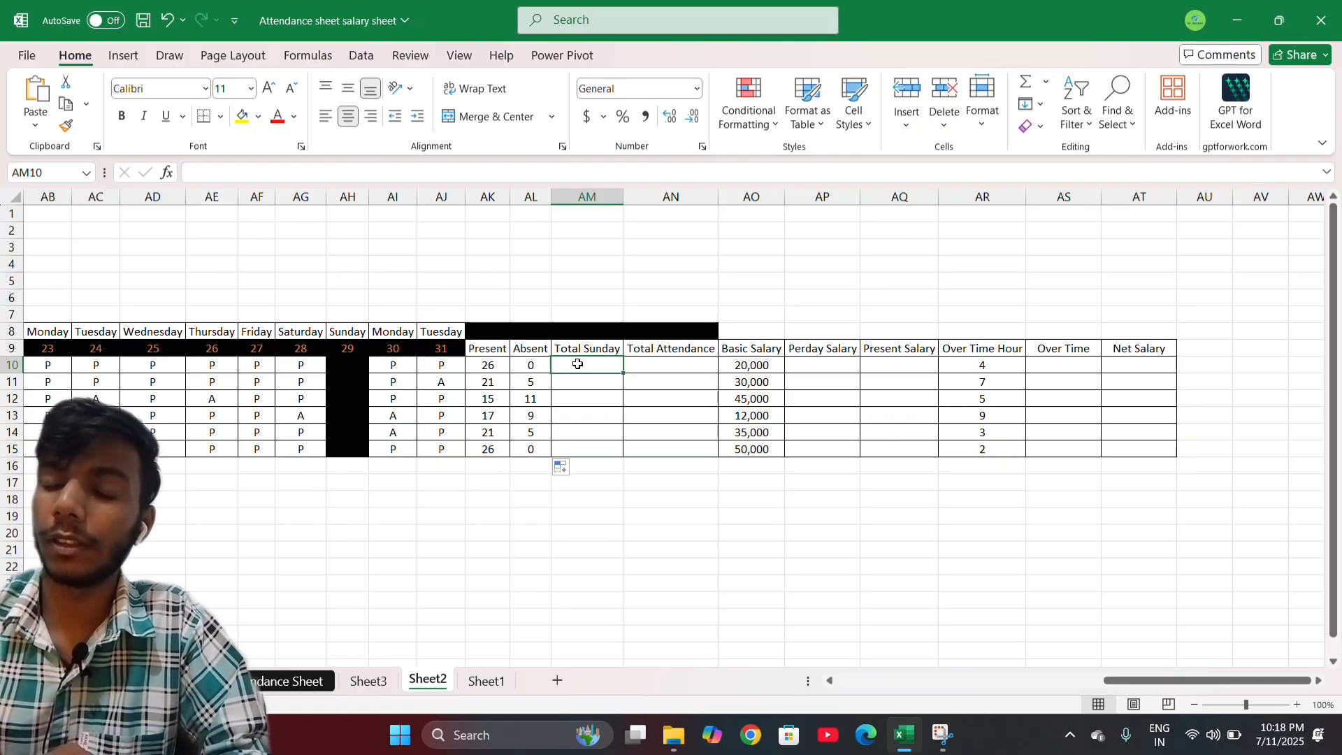
scroll(570, 368, left, 3)
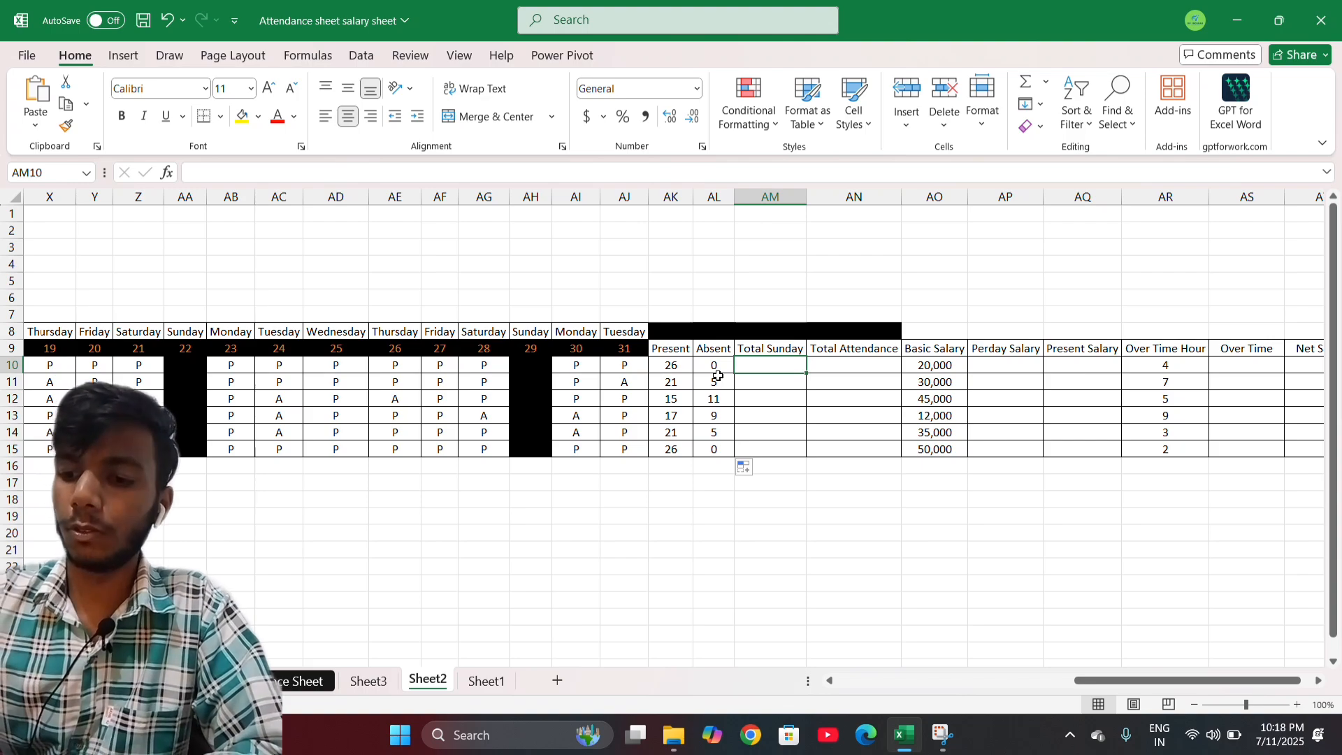
click(587, 33)
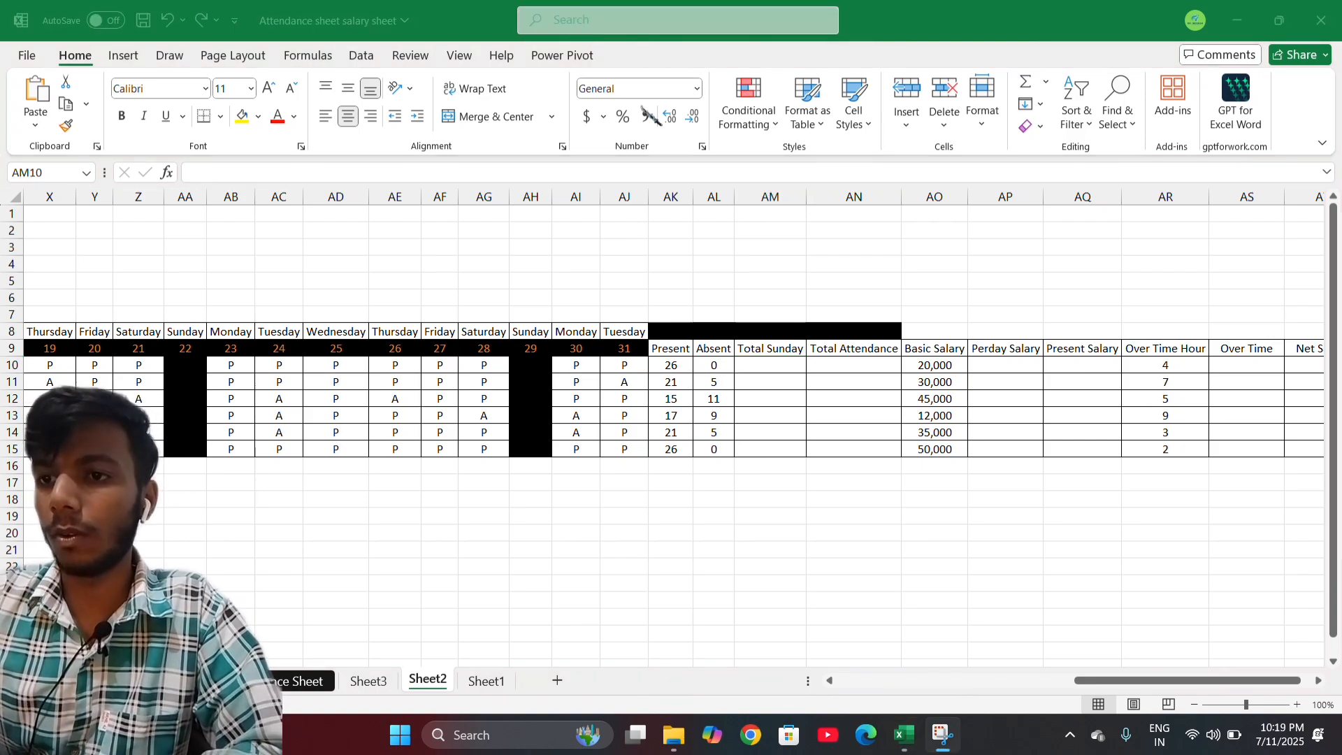
click(747, 366)
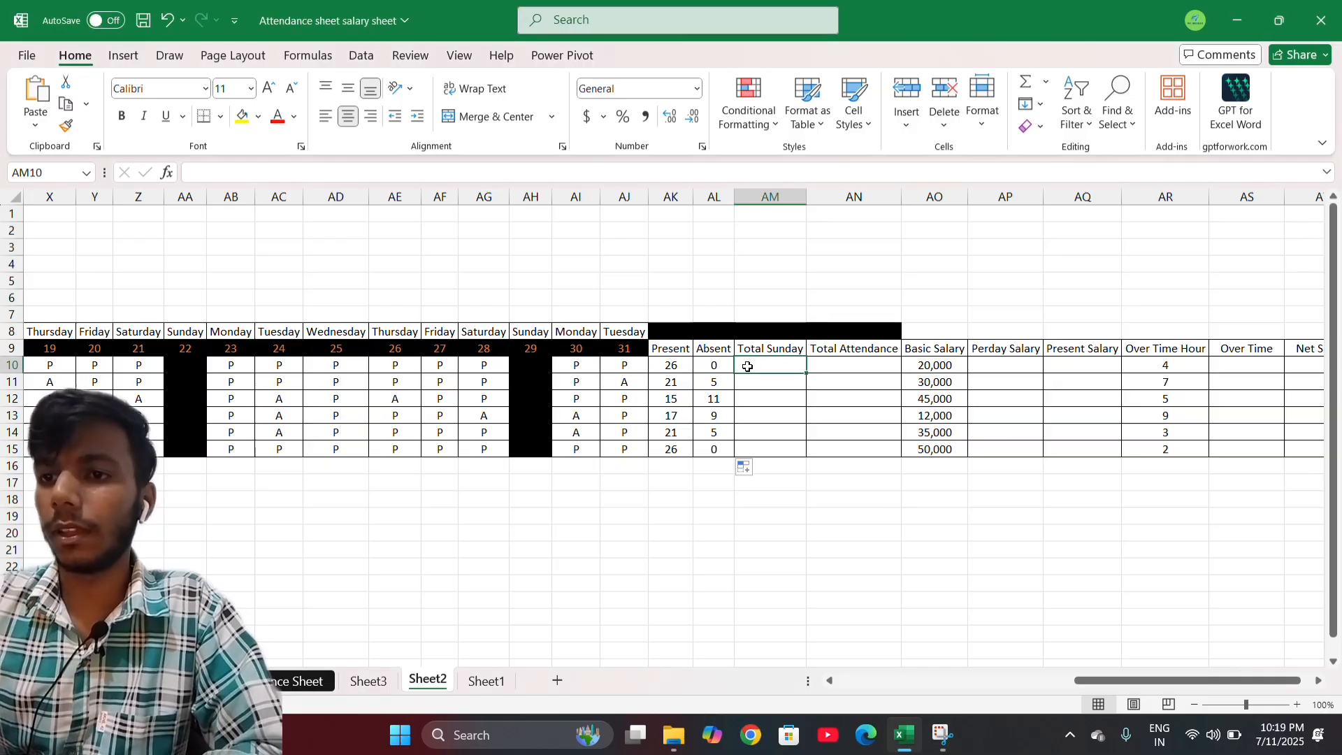
text(=)
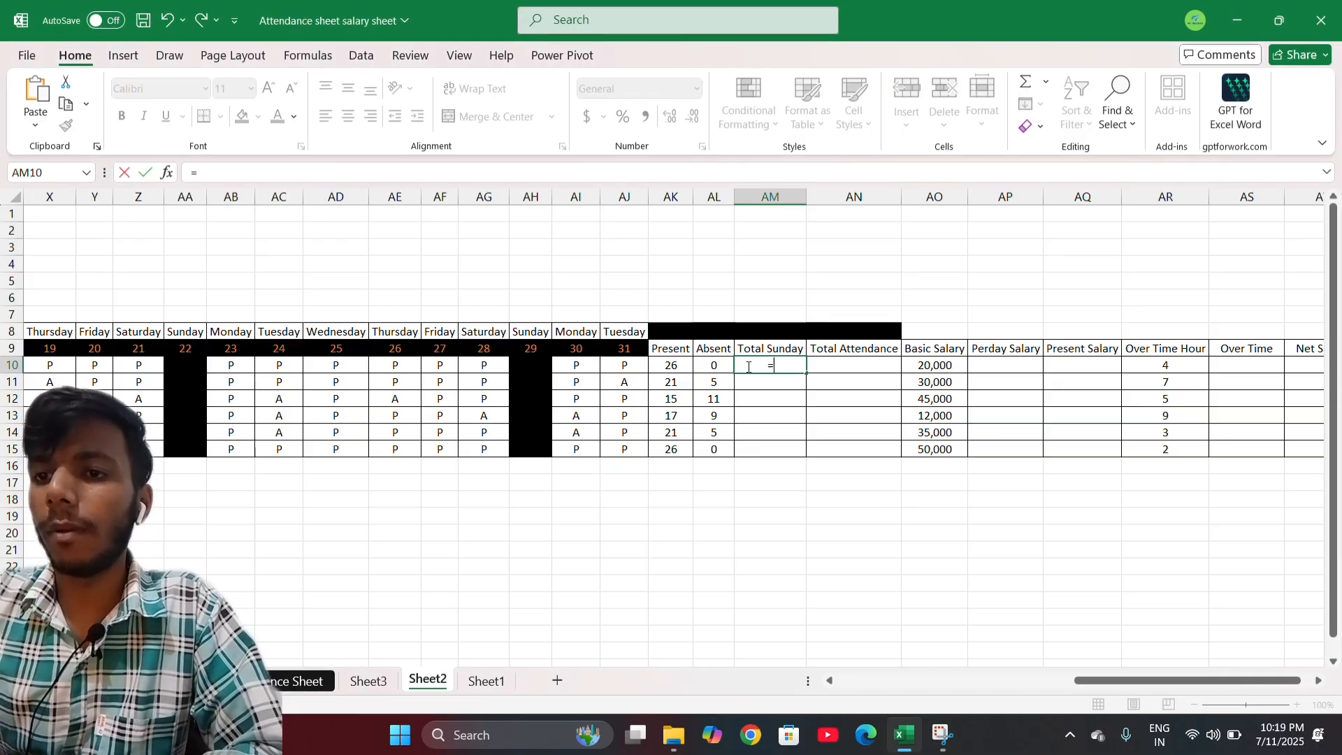
text(coun)
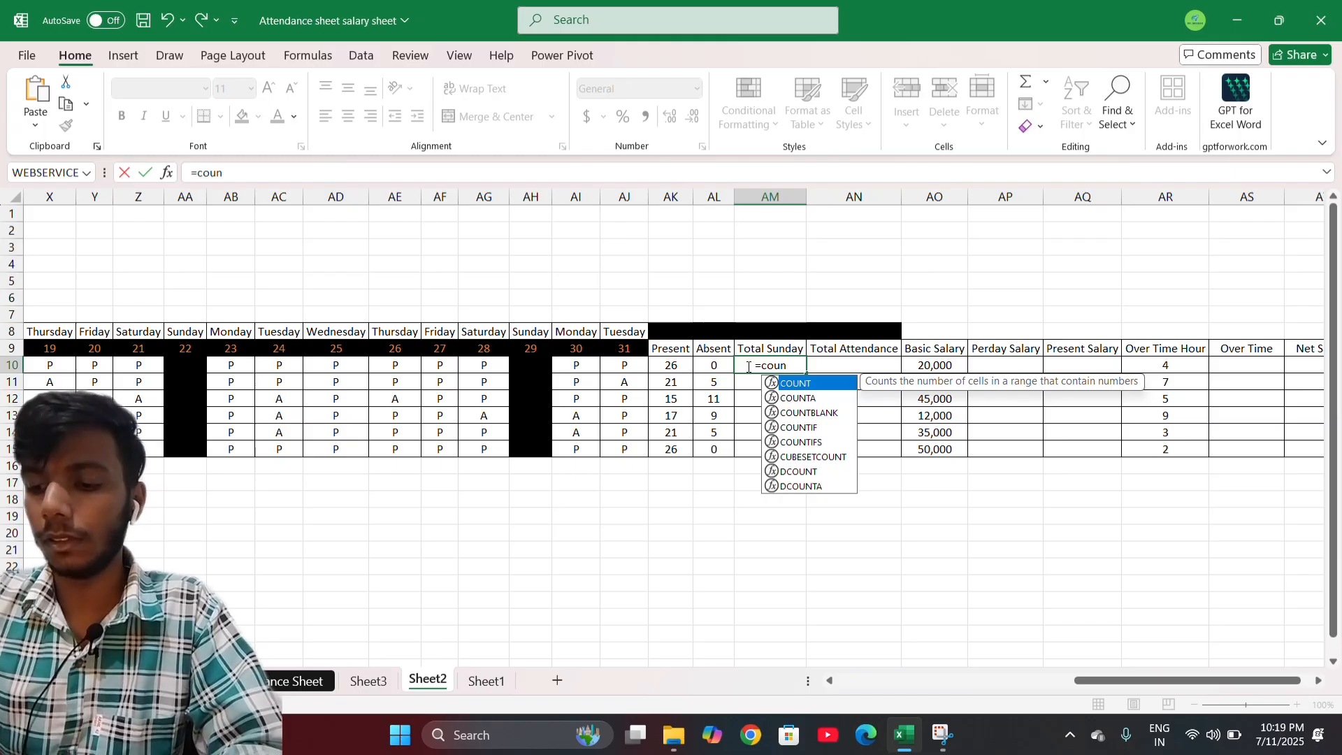
key(Down)
key(Down)
key(Tab)
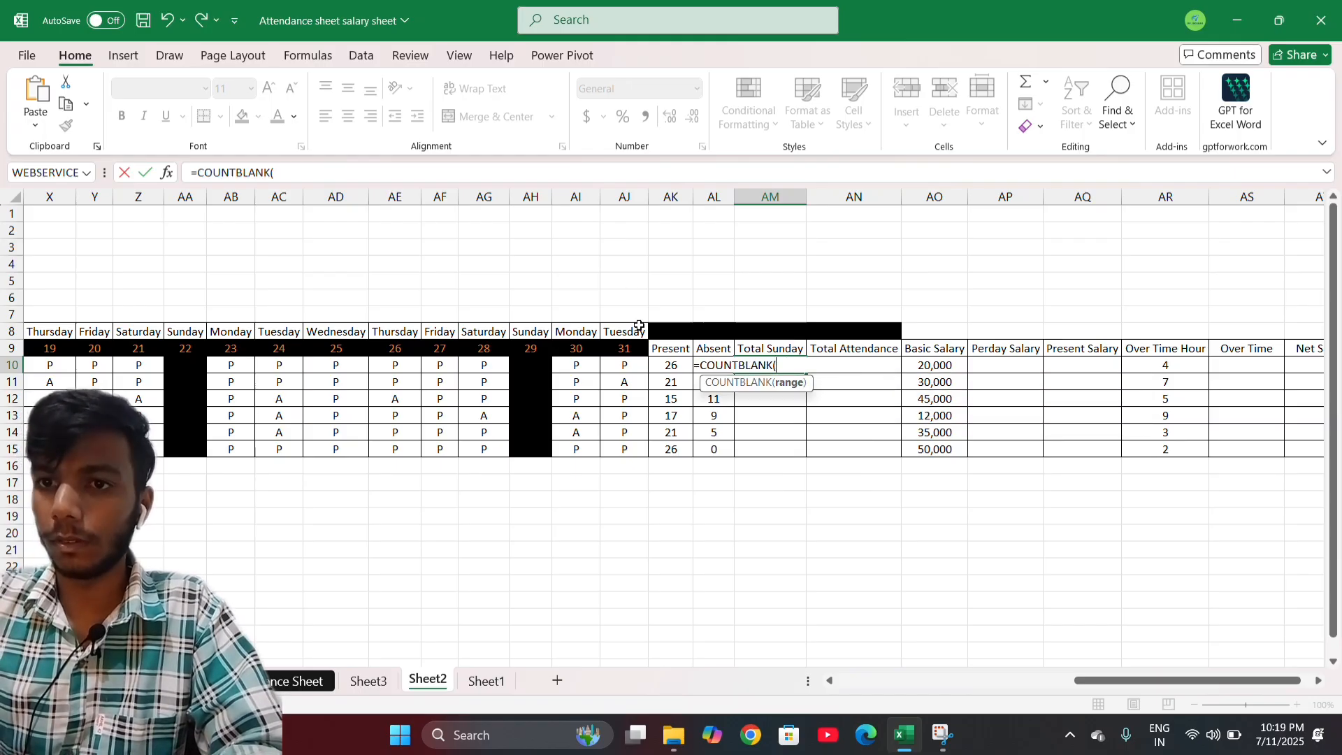
Set the range of the AM10 COUNTBLANK formula to F10:AJ10 and enter the formula.
scroll(638, 365, left, 3)
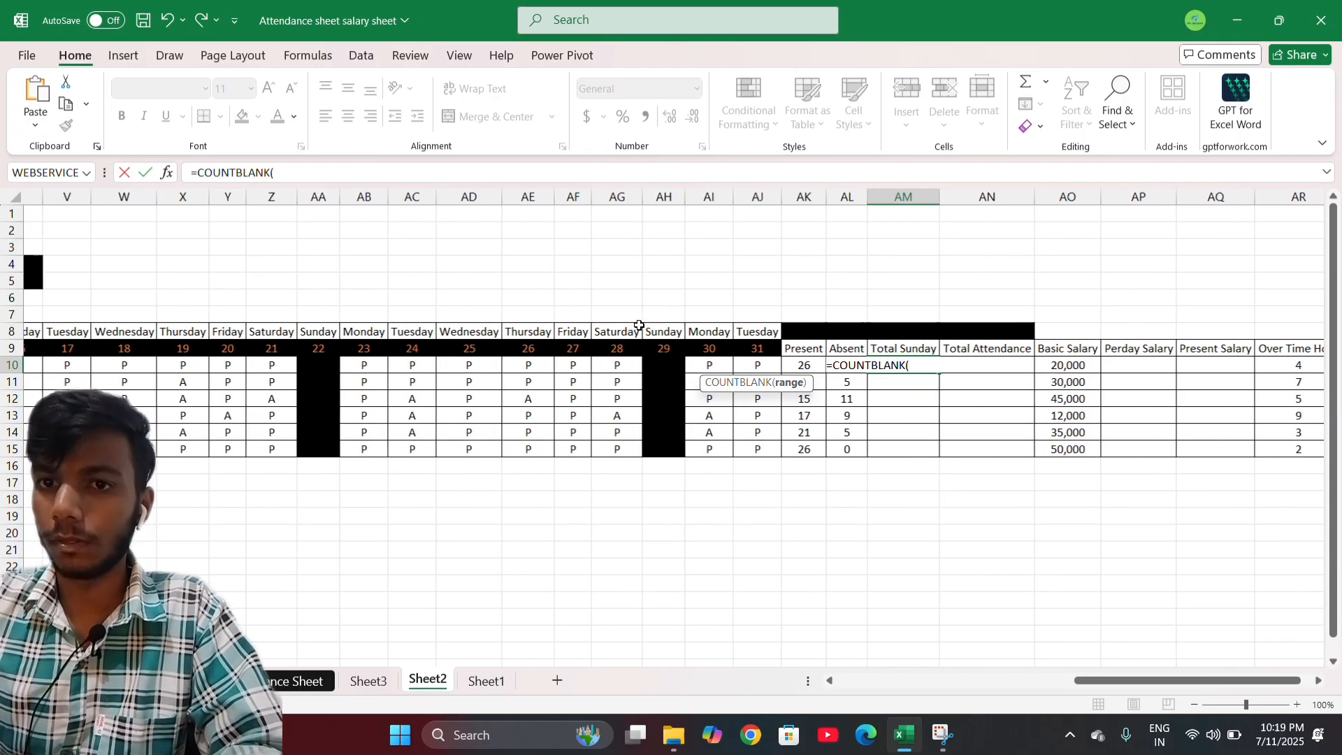
click(740, 364)
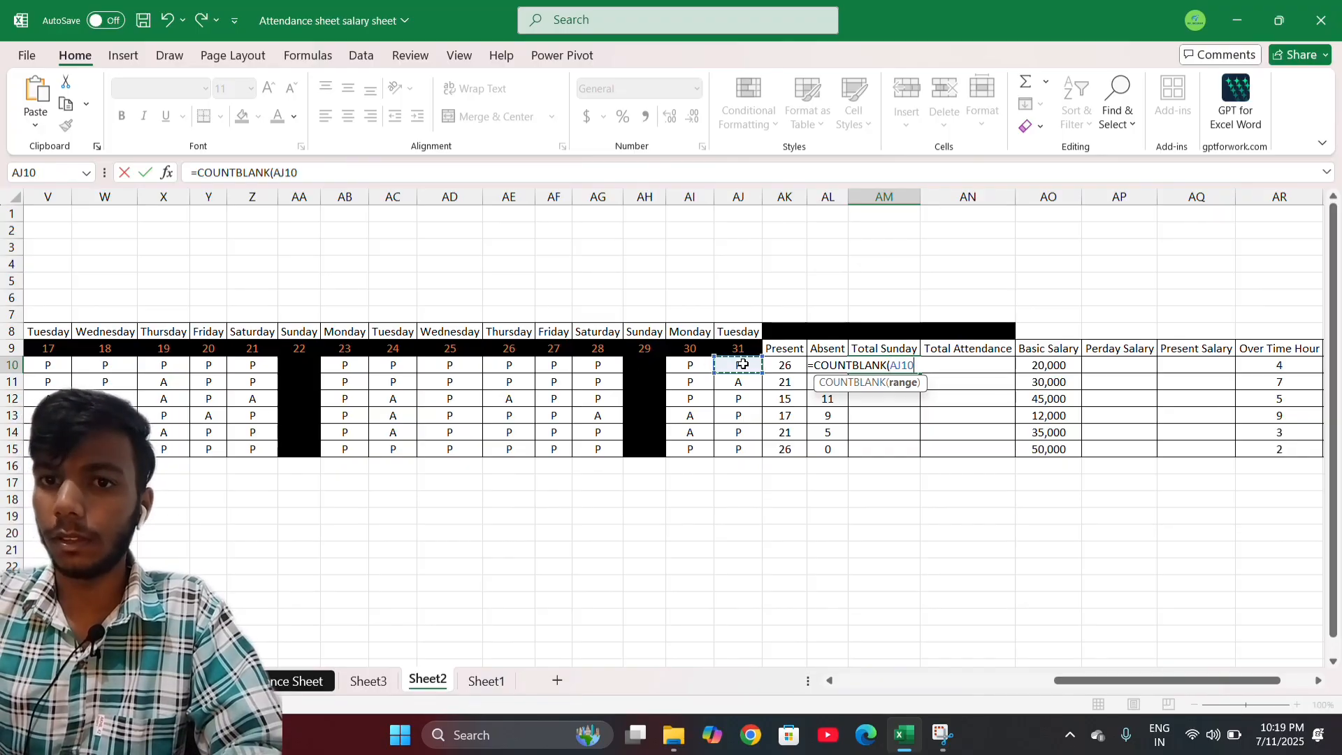
drag(690, 364, 252, 364)
drag(743, 364, 743, 364)
scroll(743, 364, right, 8)
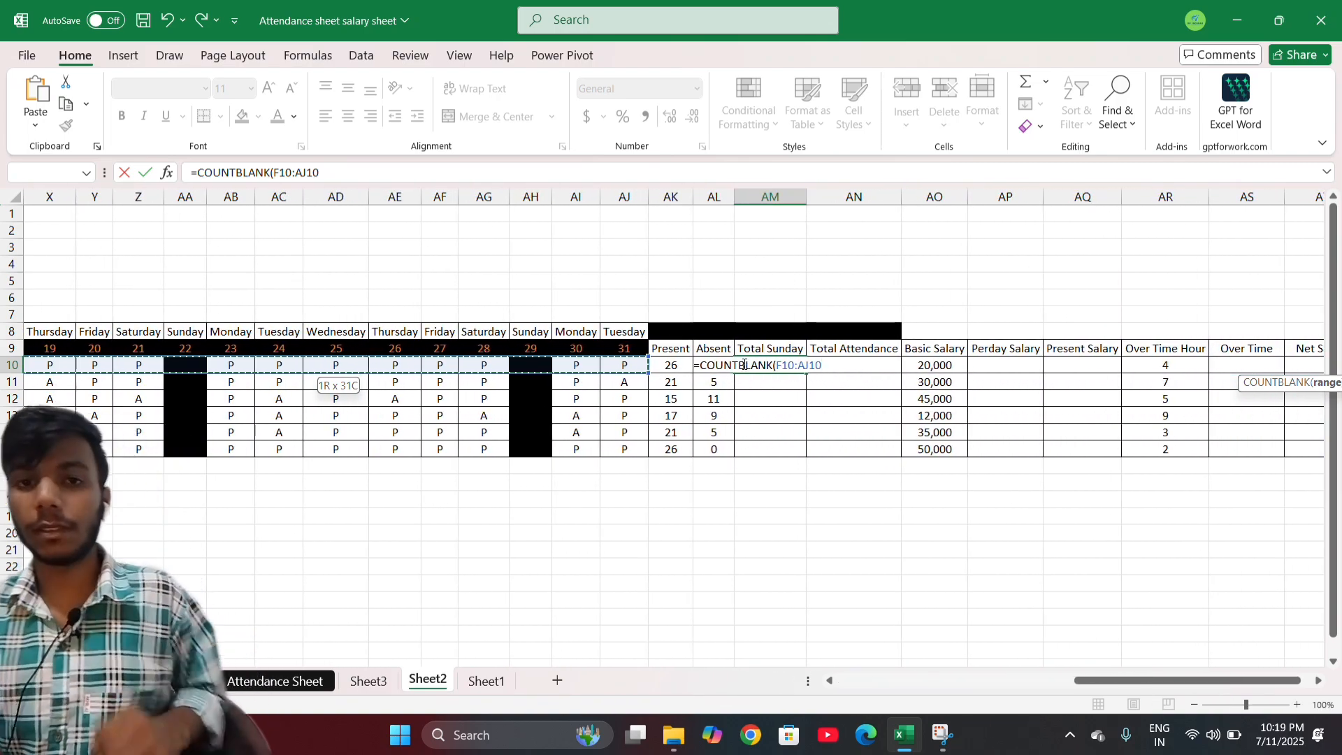
text())
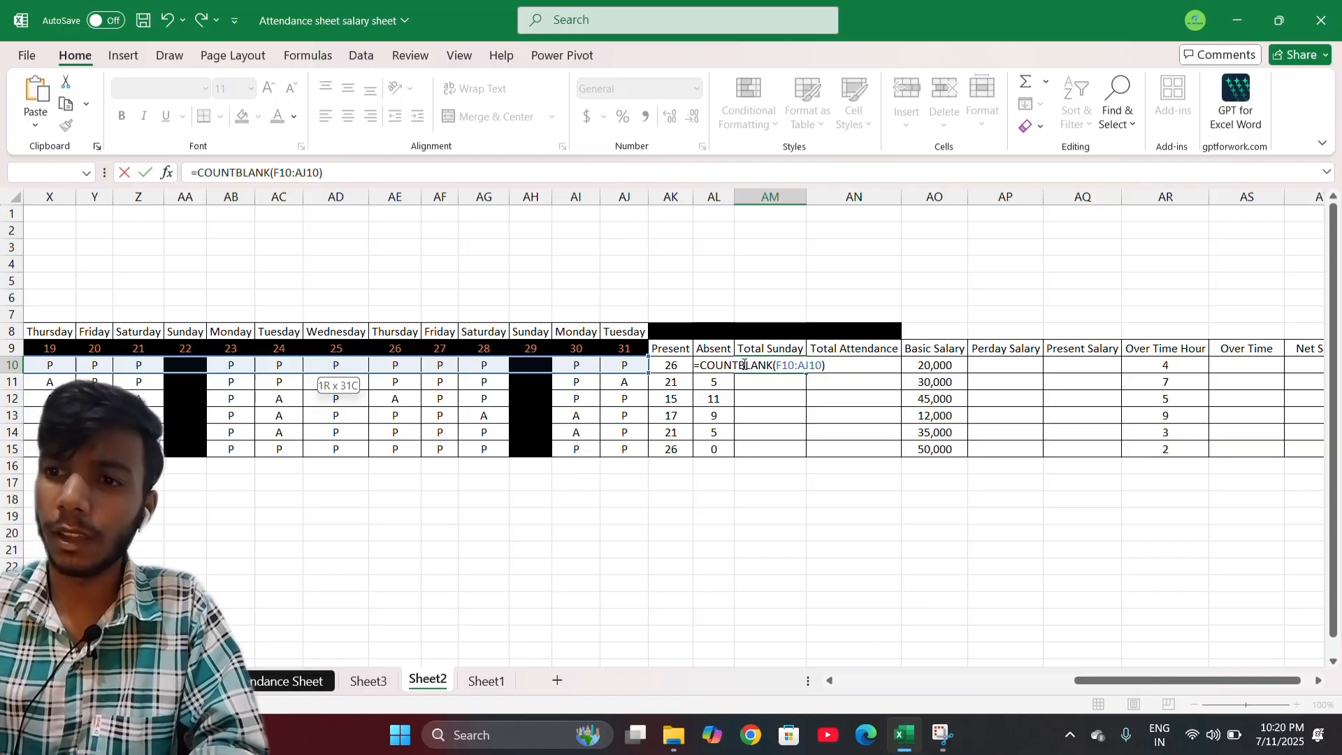
key(Return)
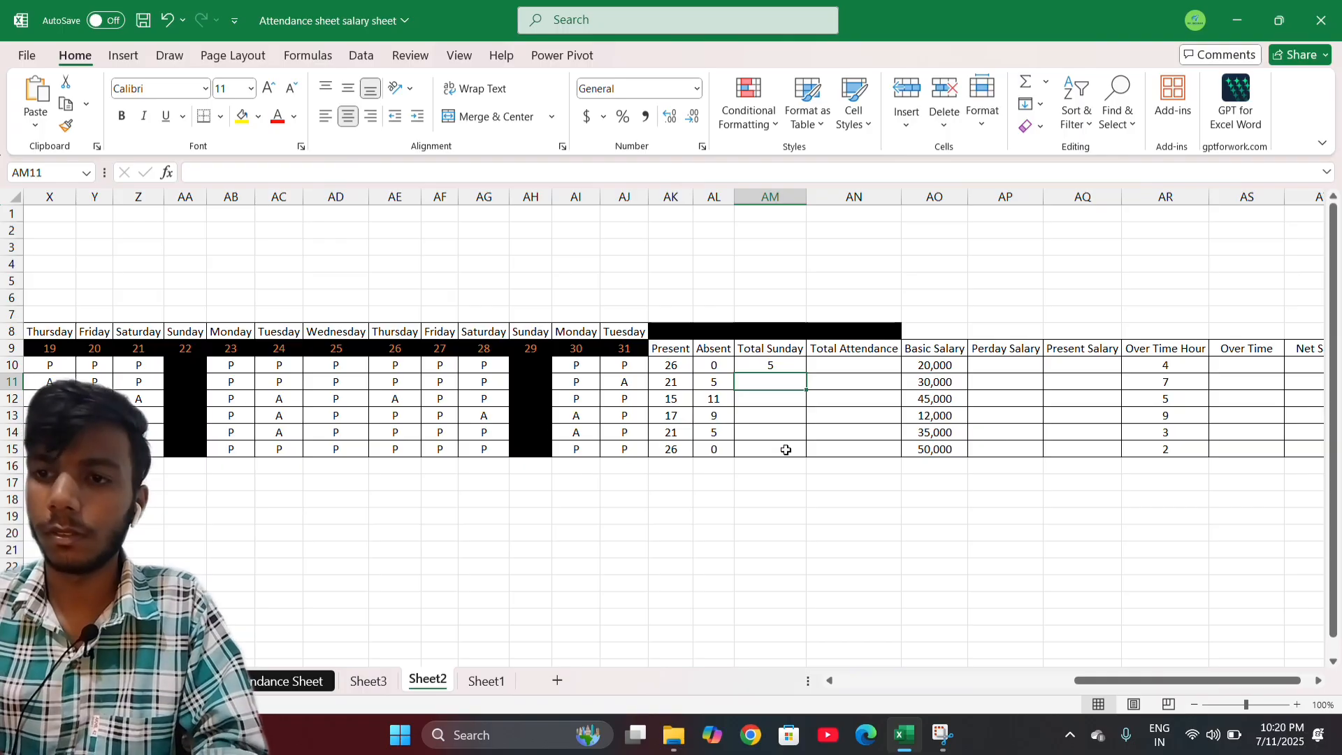
Fill the COUNTBLANK formula from AM10 down the Total Sunday column through AM15.
click(798, 362)
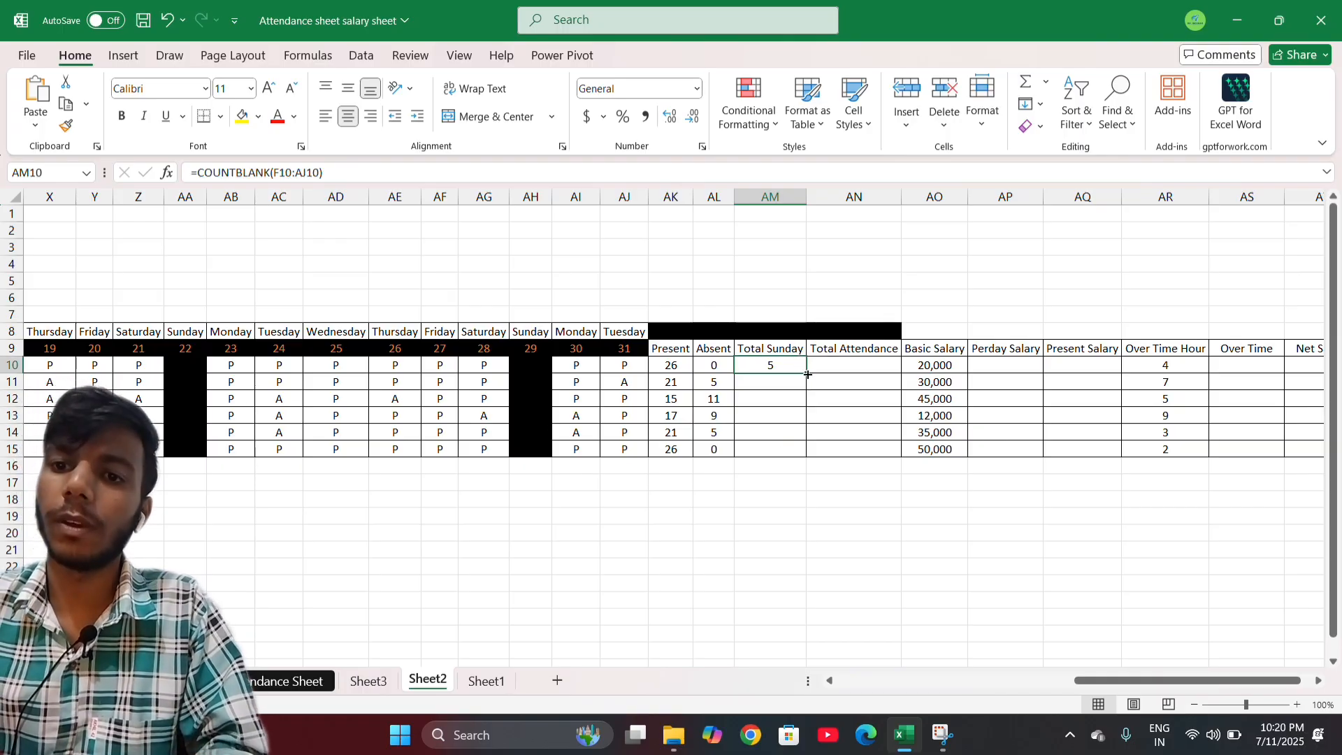
drag(807, 374, 807, 459)
key(ctrl+z)
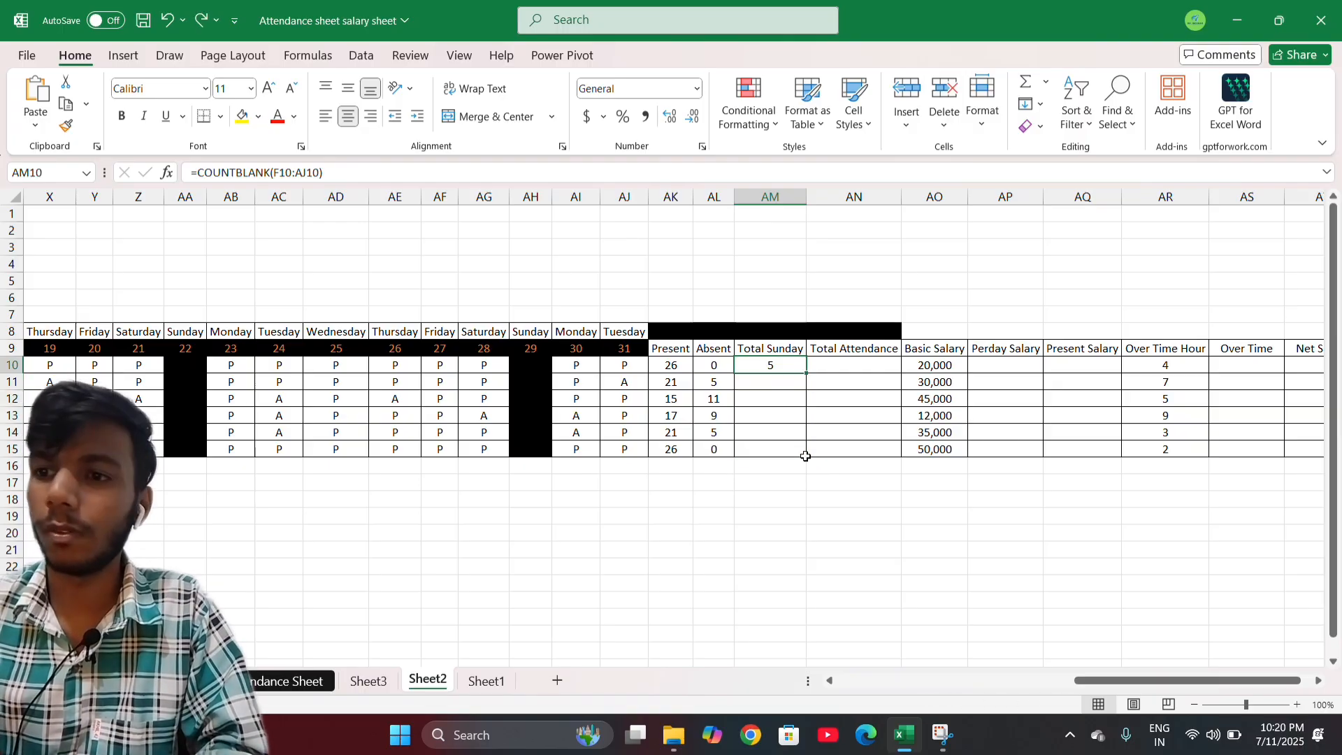
double_click(807, 373)
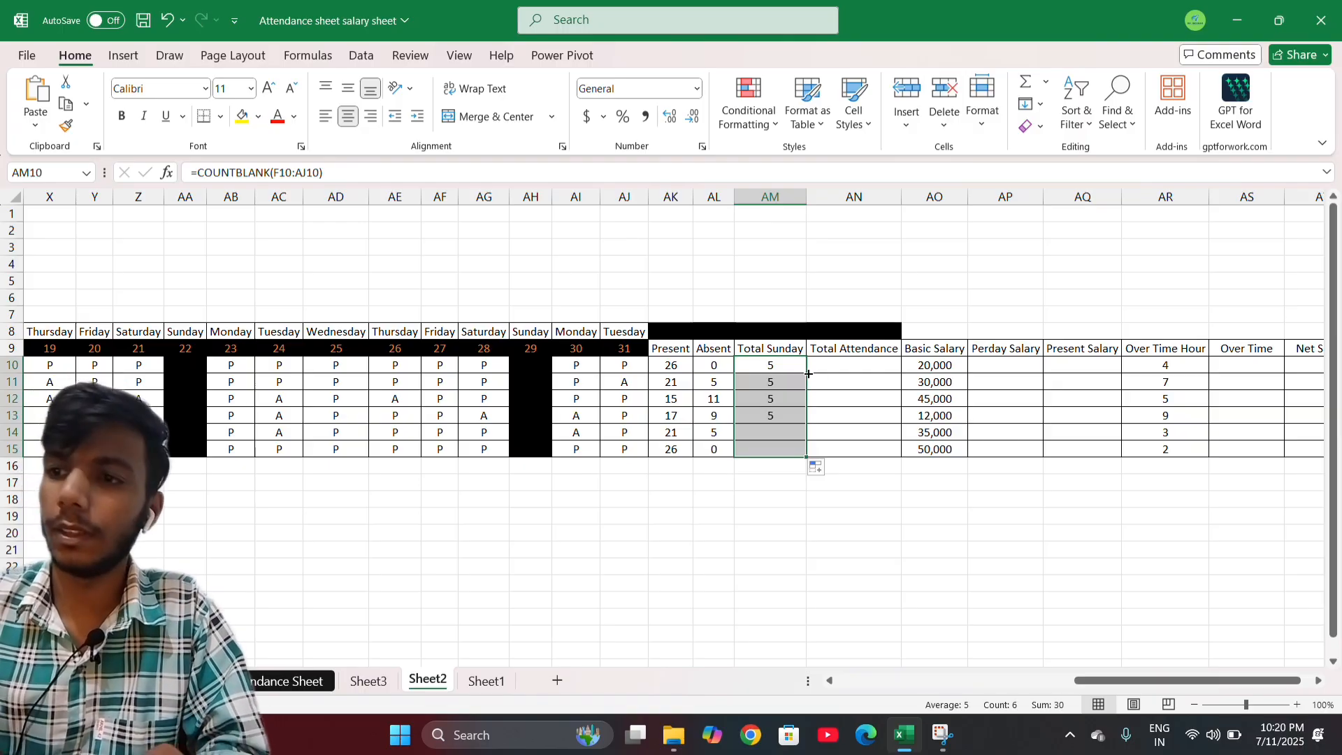
Review the Total Sunday column against the blank Sunday columns of the attendance grid.
click(830, 497)
scroll(552, 435, left, 8)
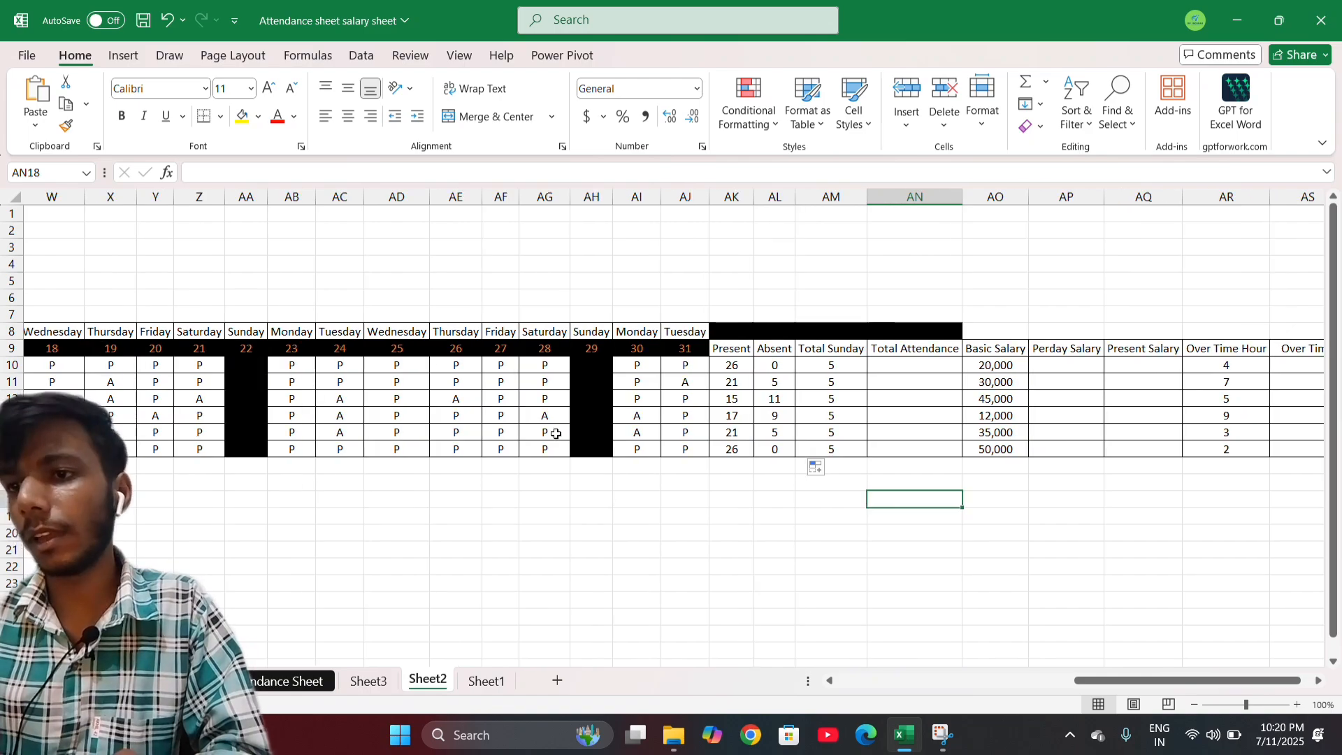
scroll(556, 434, left, 4)
scroll(555, 434, right, 10)
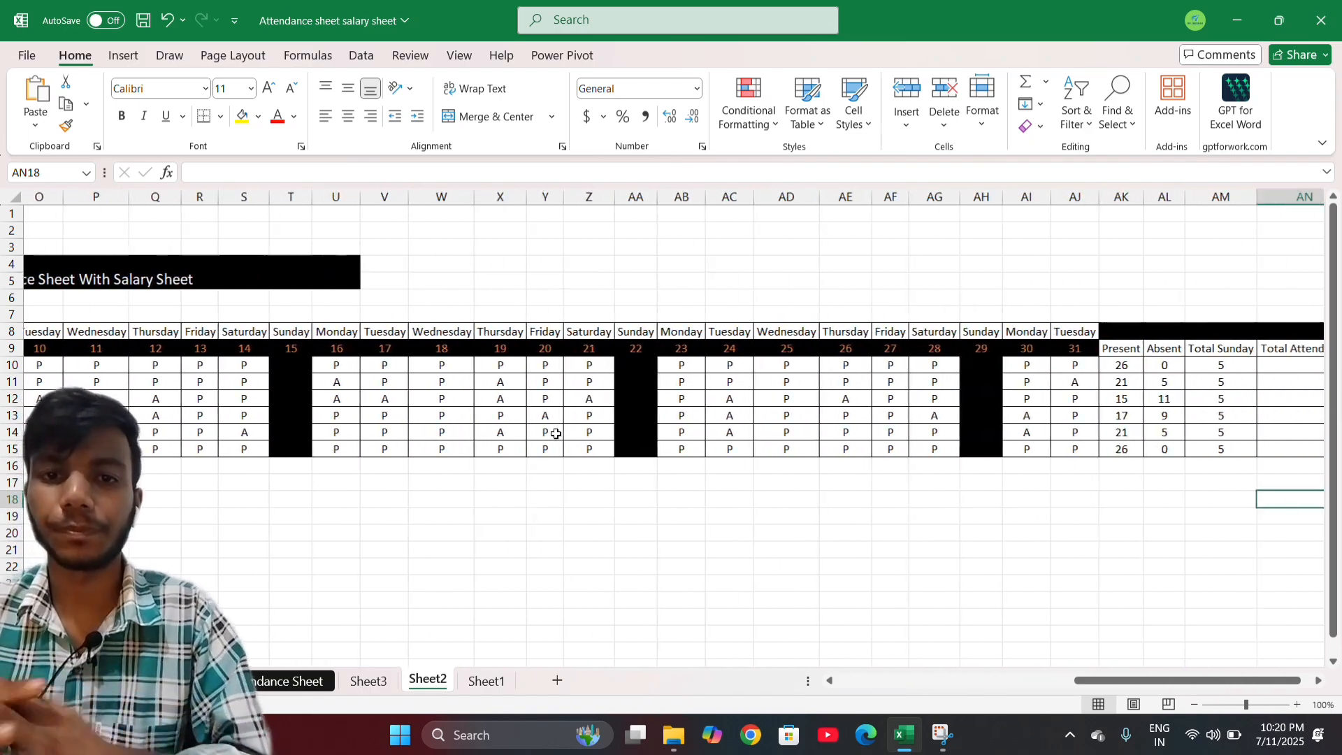
scroll(556, 435, right, 2)
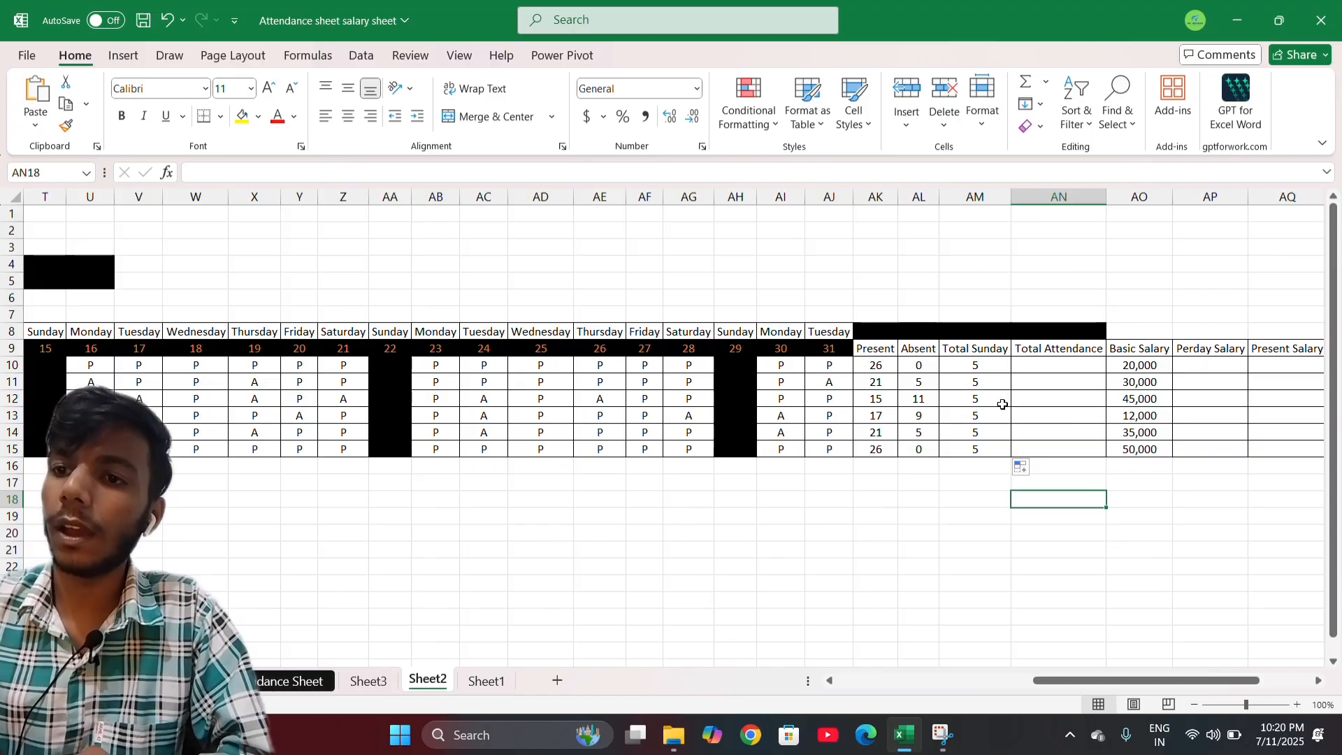
scroll(916, 377, right, 3)
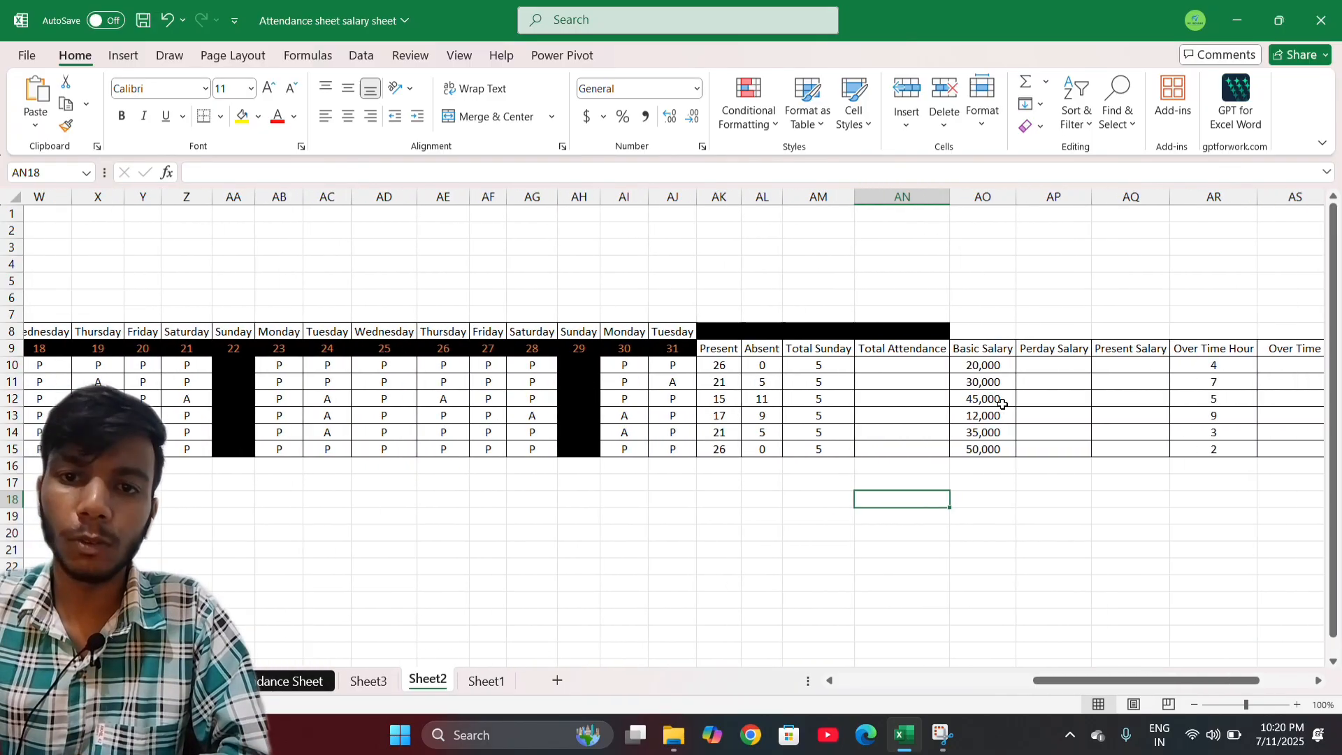
Review the Present, Absent and Total Sunday columns that feed the Total Attendance calculation.
click(908, 368)
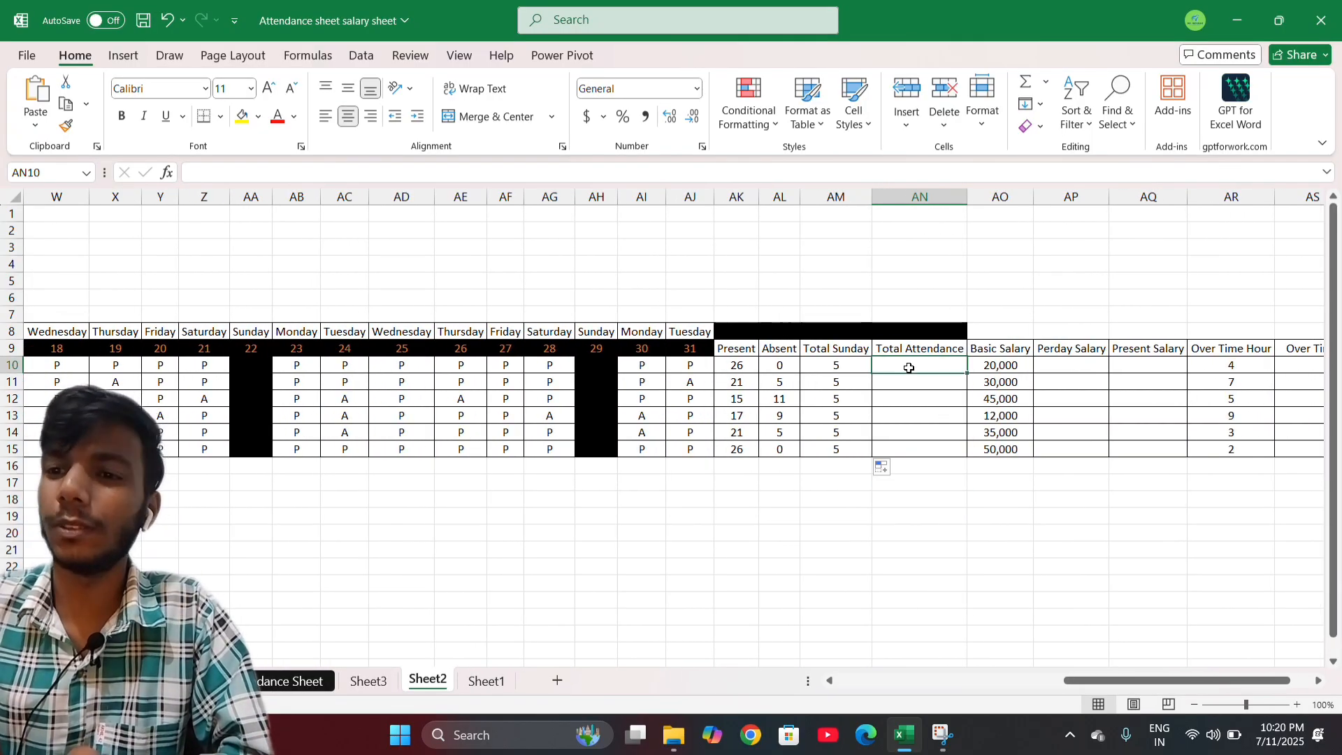
click(719, 365)
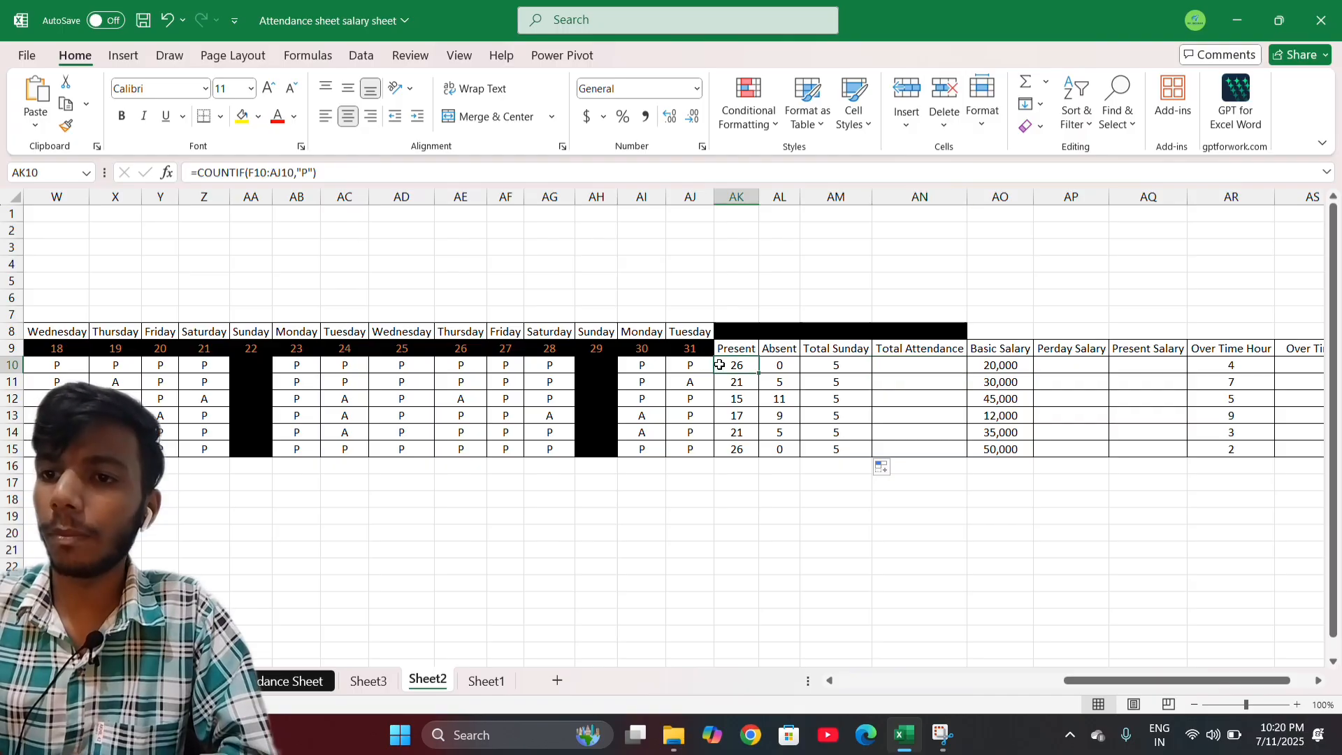
click(782, 367)
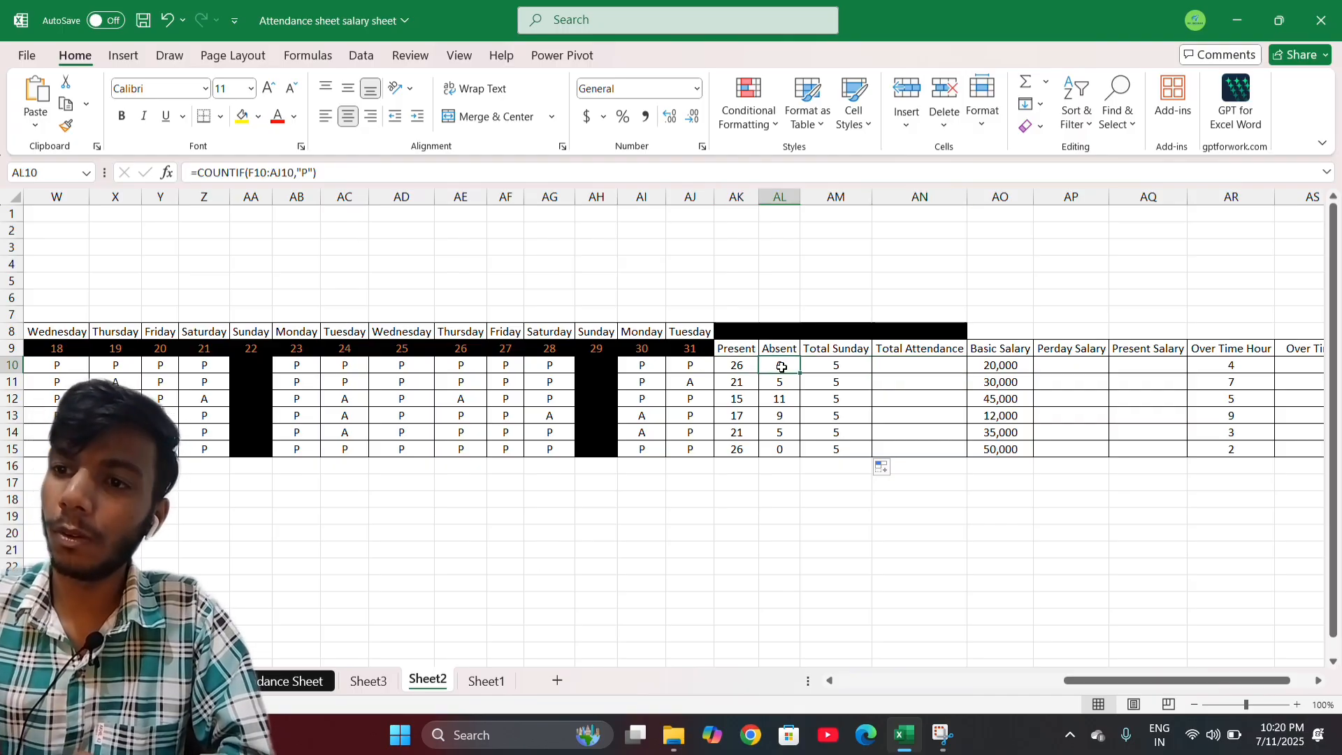
mouse_move(781, 367)
mouse_down()
mouse_move(777, 465)
mouse_move(778, 451)
mouse_up()
click(776, 596)
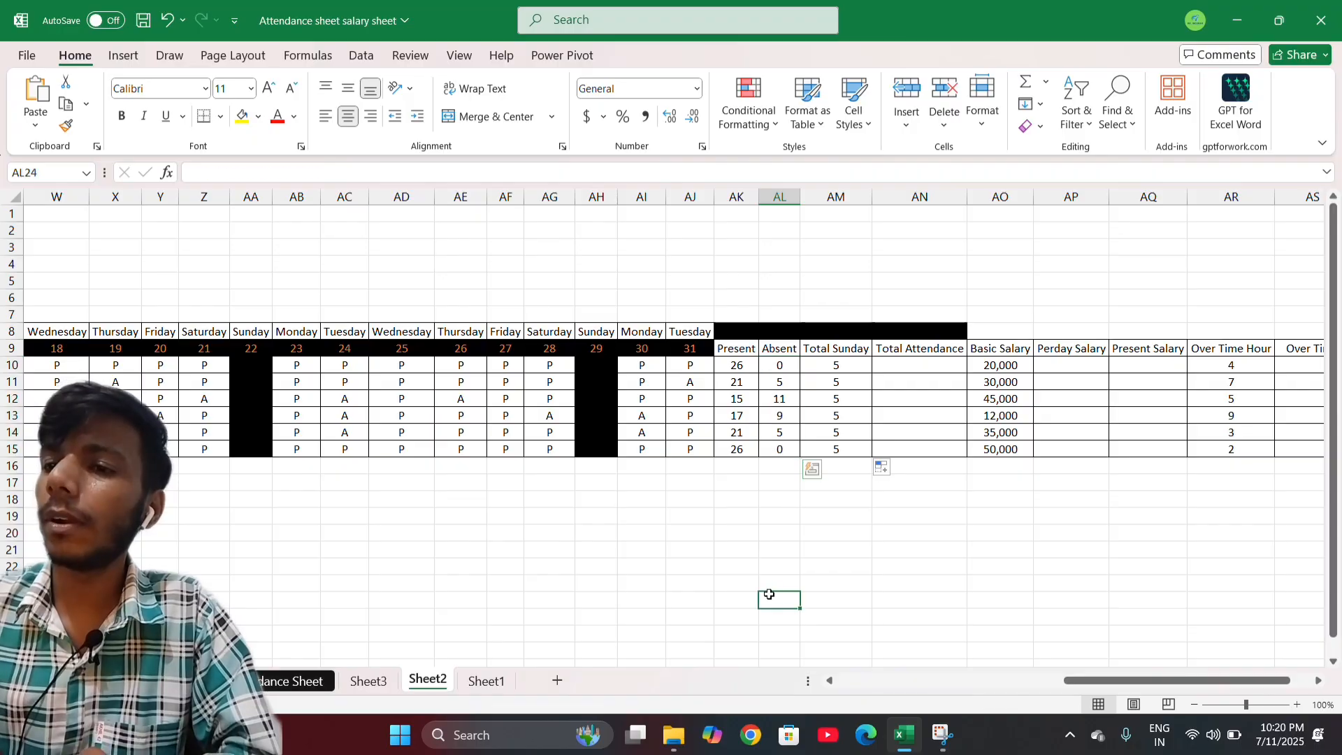
click(730, 363)
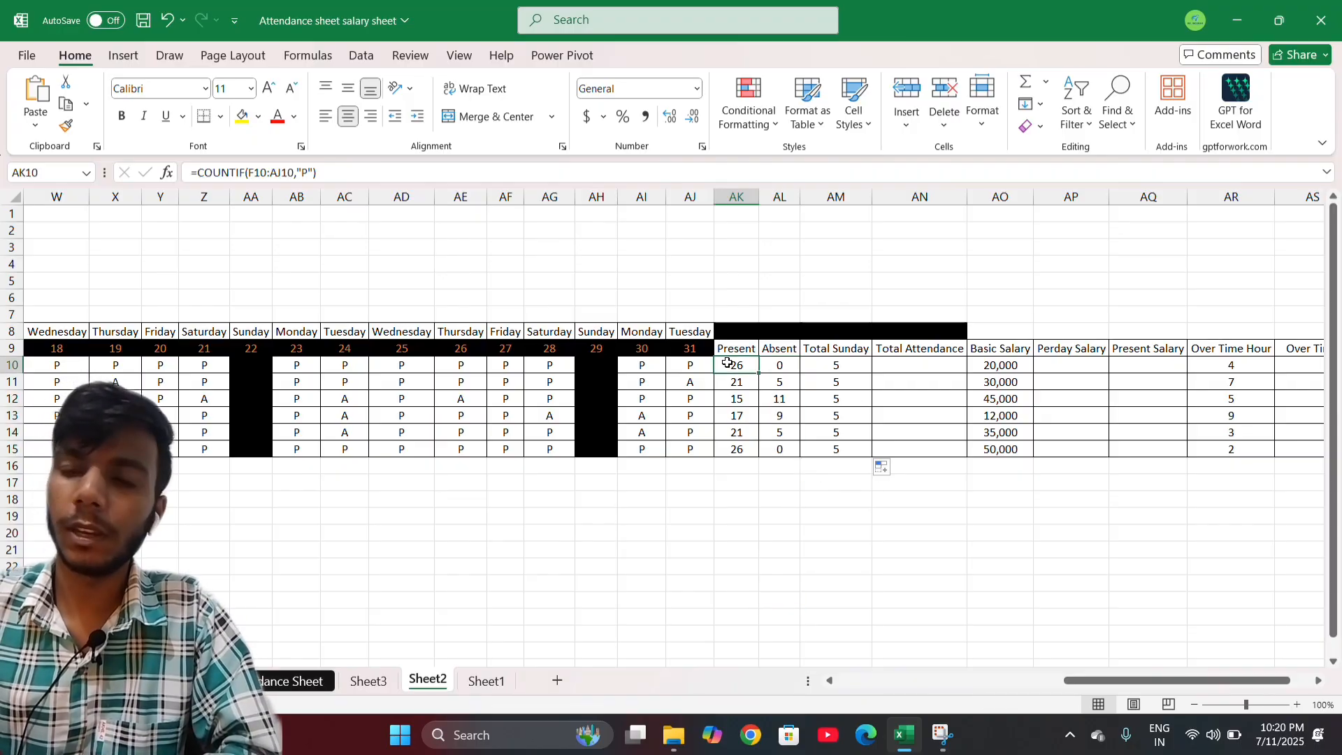
click(832, 369)
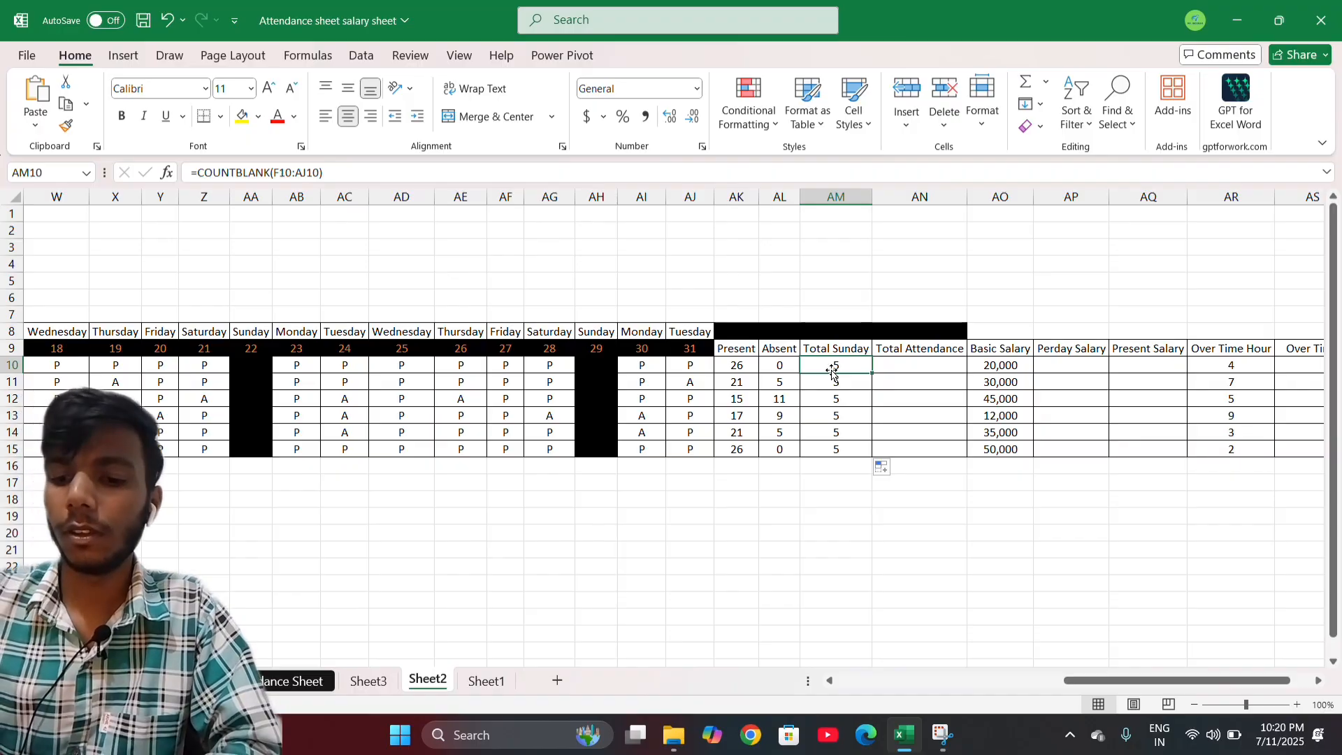
click(901, 377)
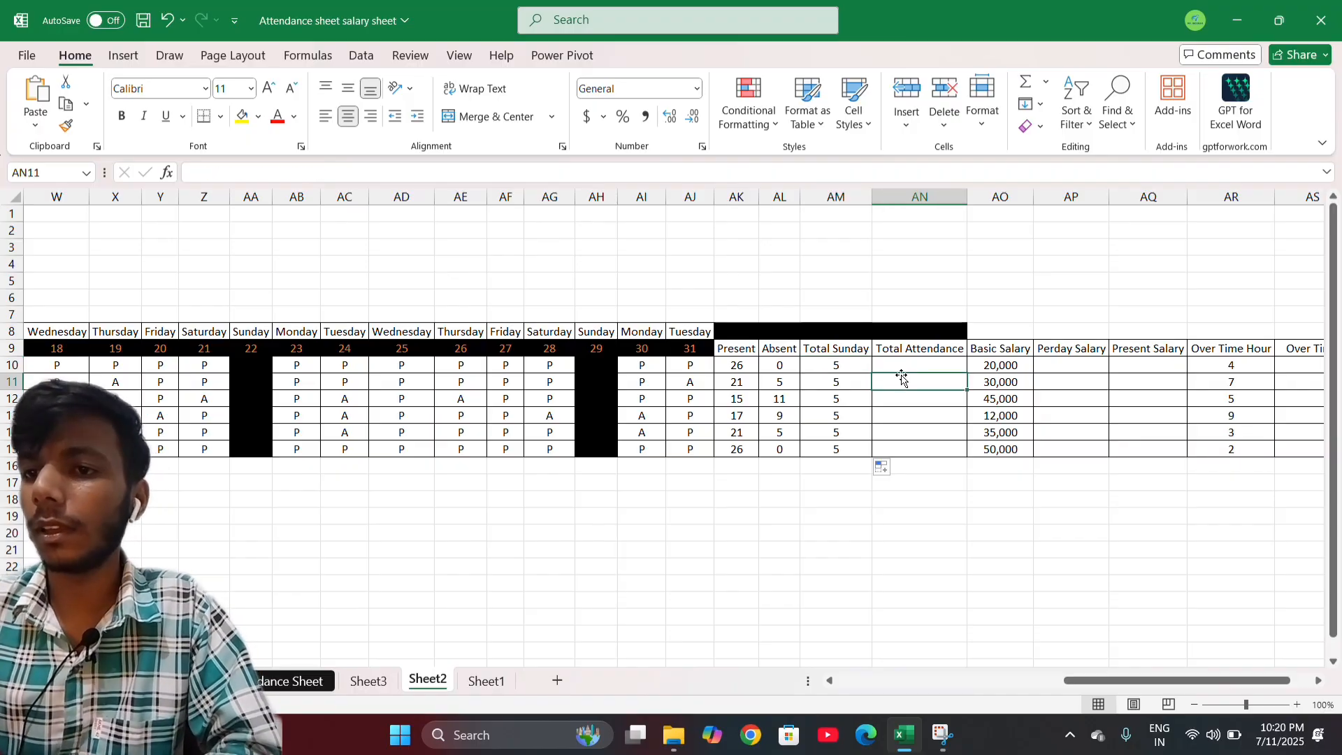
Enter the formula =AK10+AM10 in AN10, adding present days and Sundays for the first employee's Total Attendance.
click(901, 365)
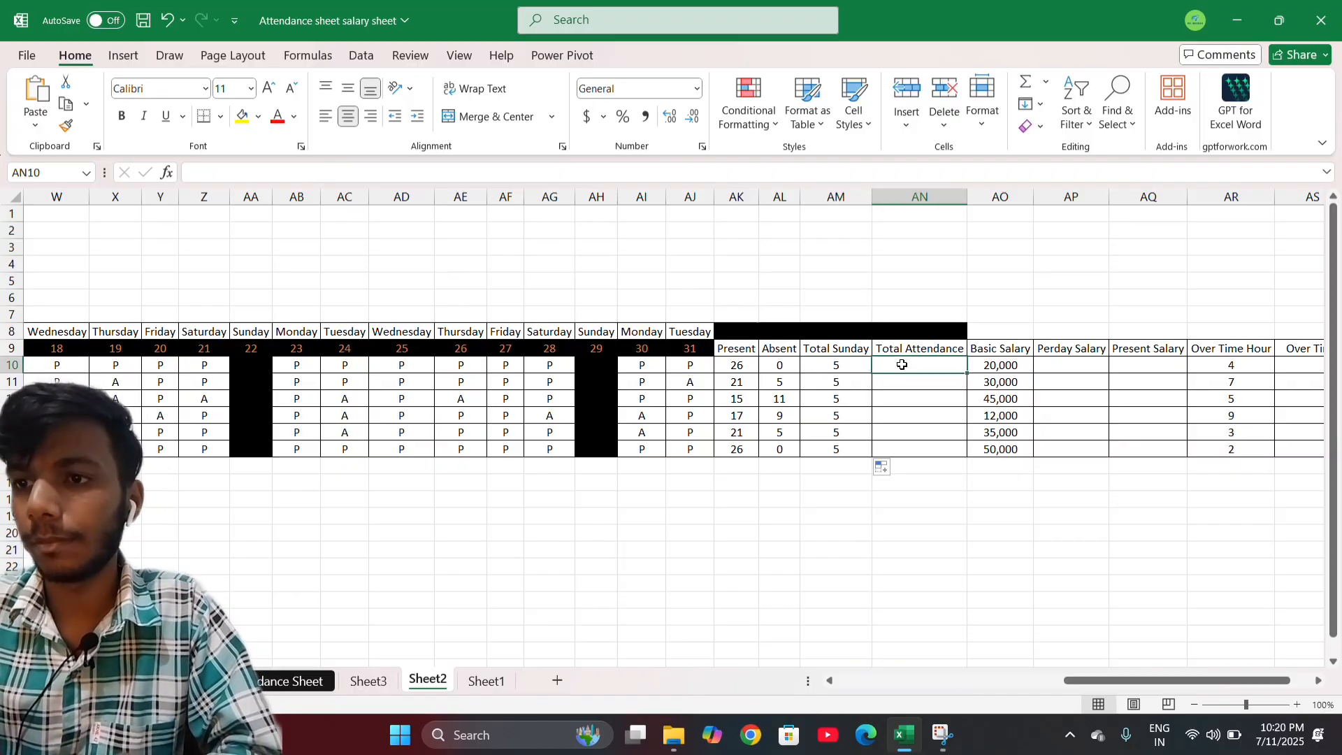
text(=)
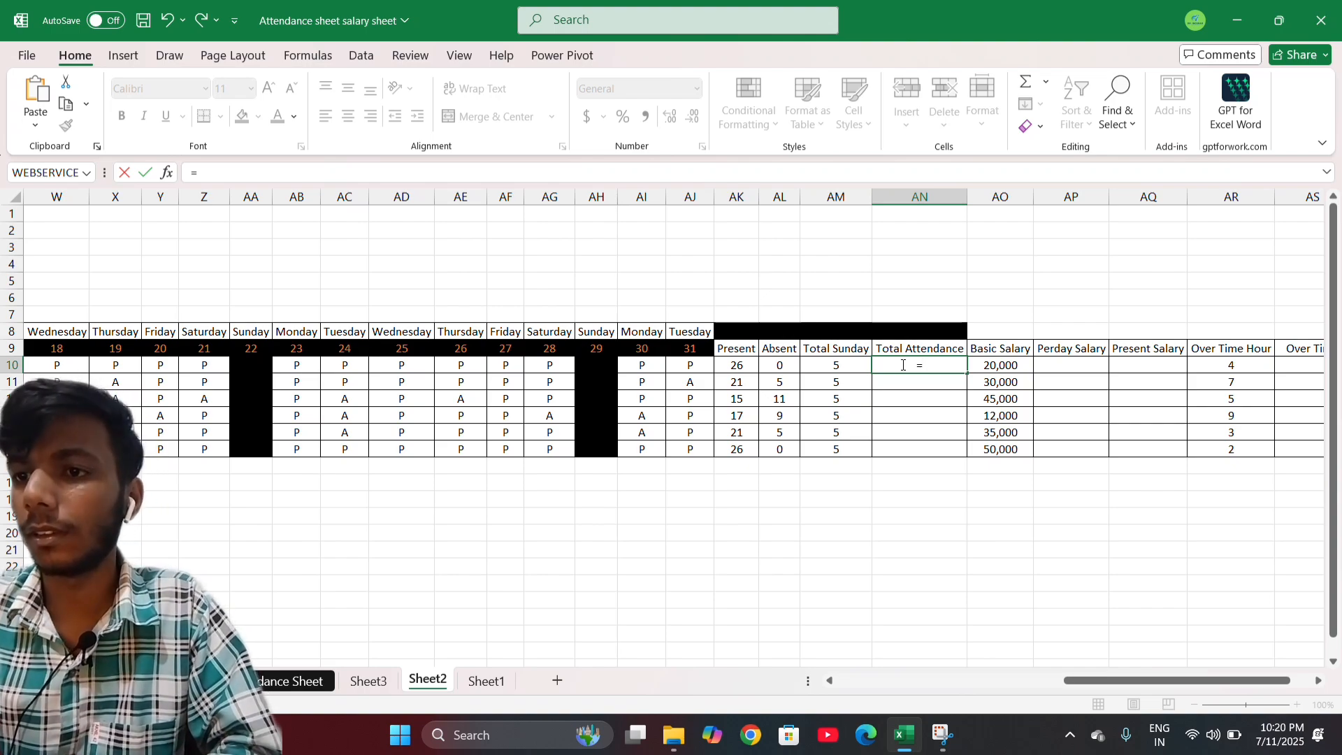
click(724, 364)
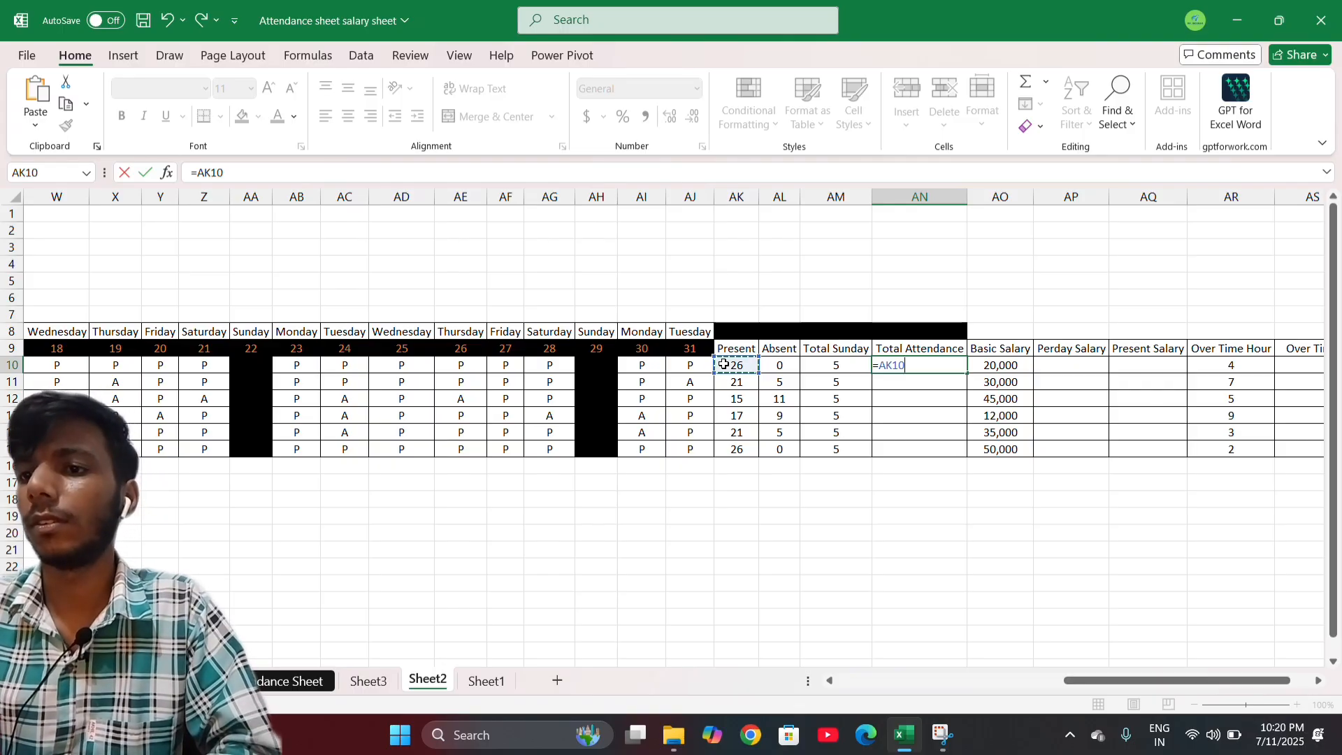
text(+)
click(832, 369)
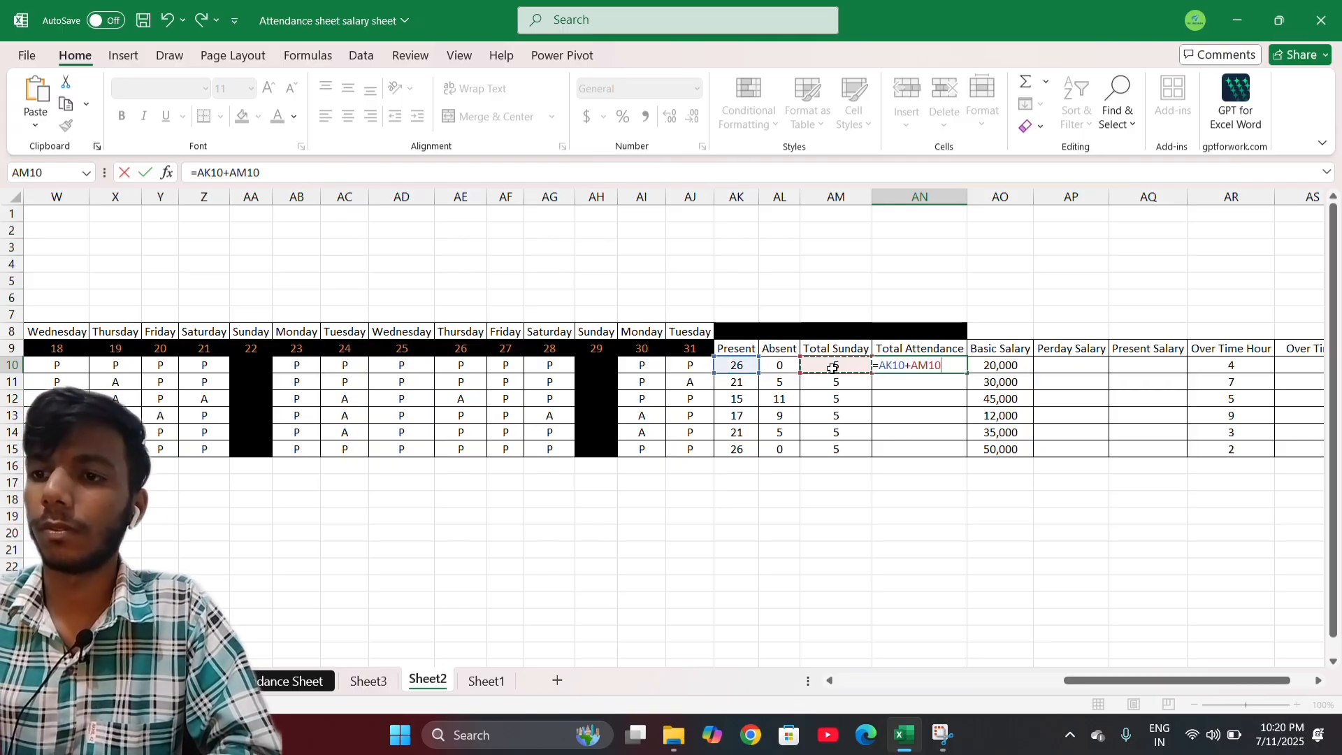
key(ctrl+Return)
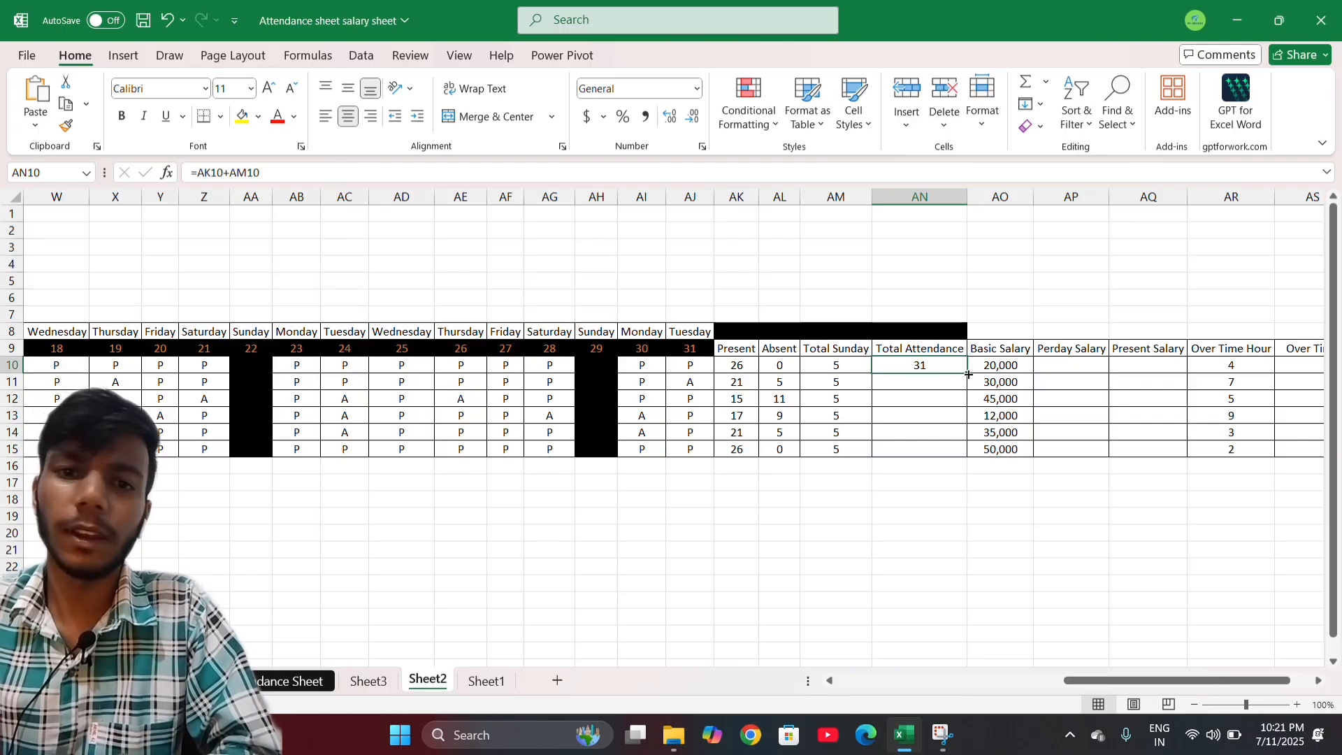
Fill the AN10 formula down the Total Attendance column through AN15 and check it against the Present and Total Sunday counts.
double_click(969, 374)
click(855, 433)
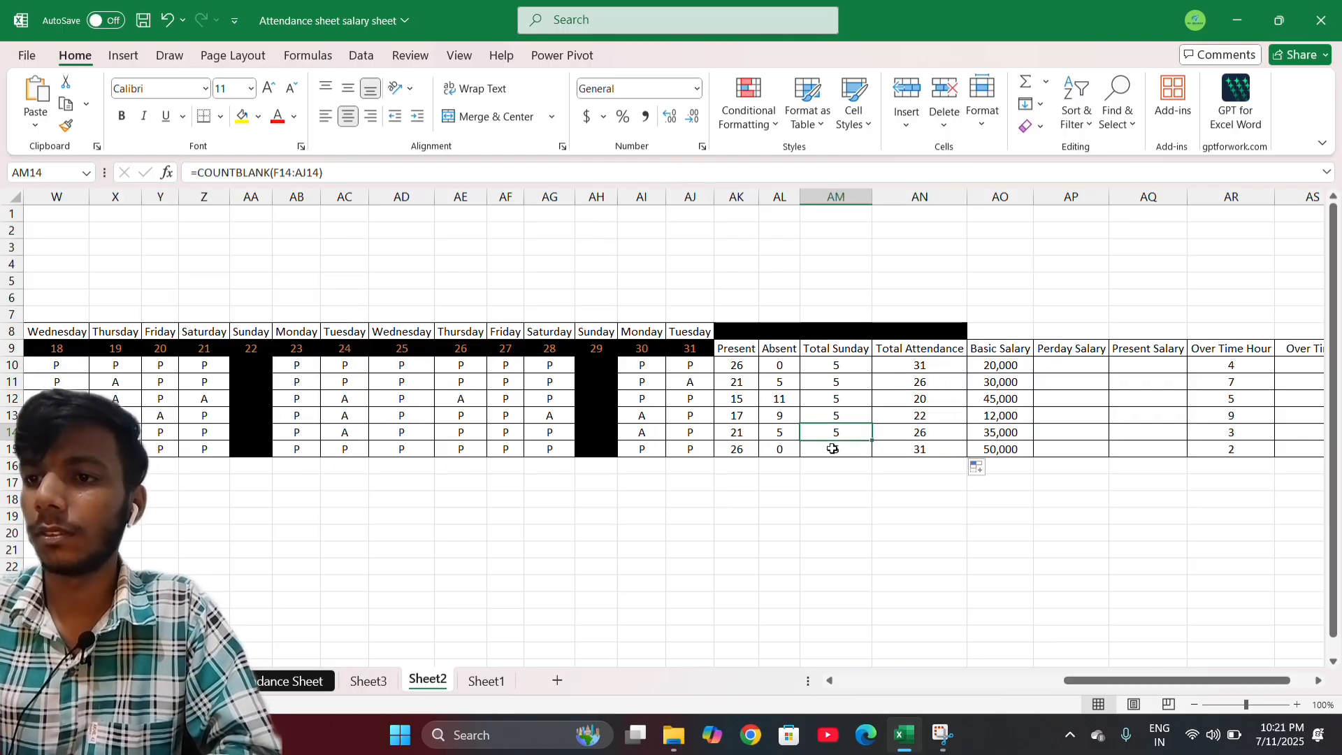
click(754, 429)
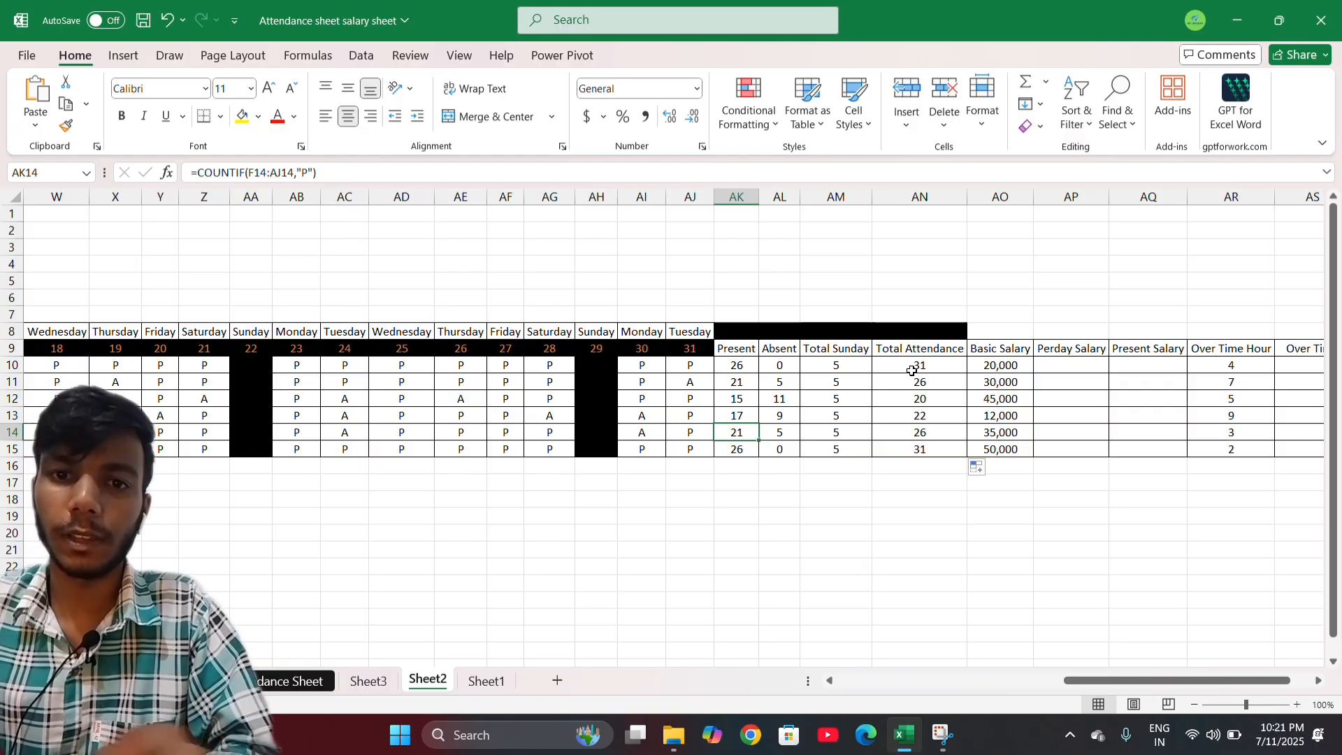
click(934, 361)
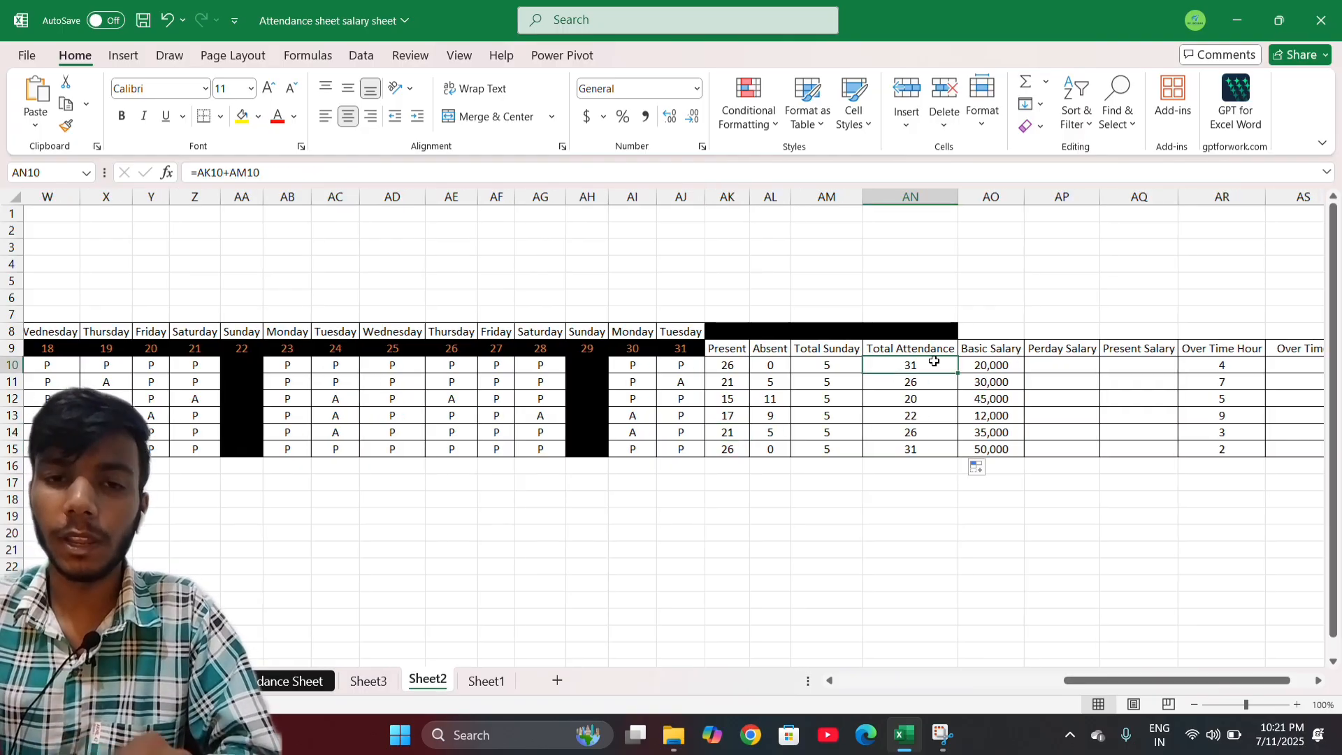
Examine the first employee's Basic Salary in AO10 and the empty Perday Salary cell beside it.
scroll(930, 363, right, 2)
click(909, 371)
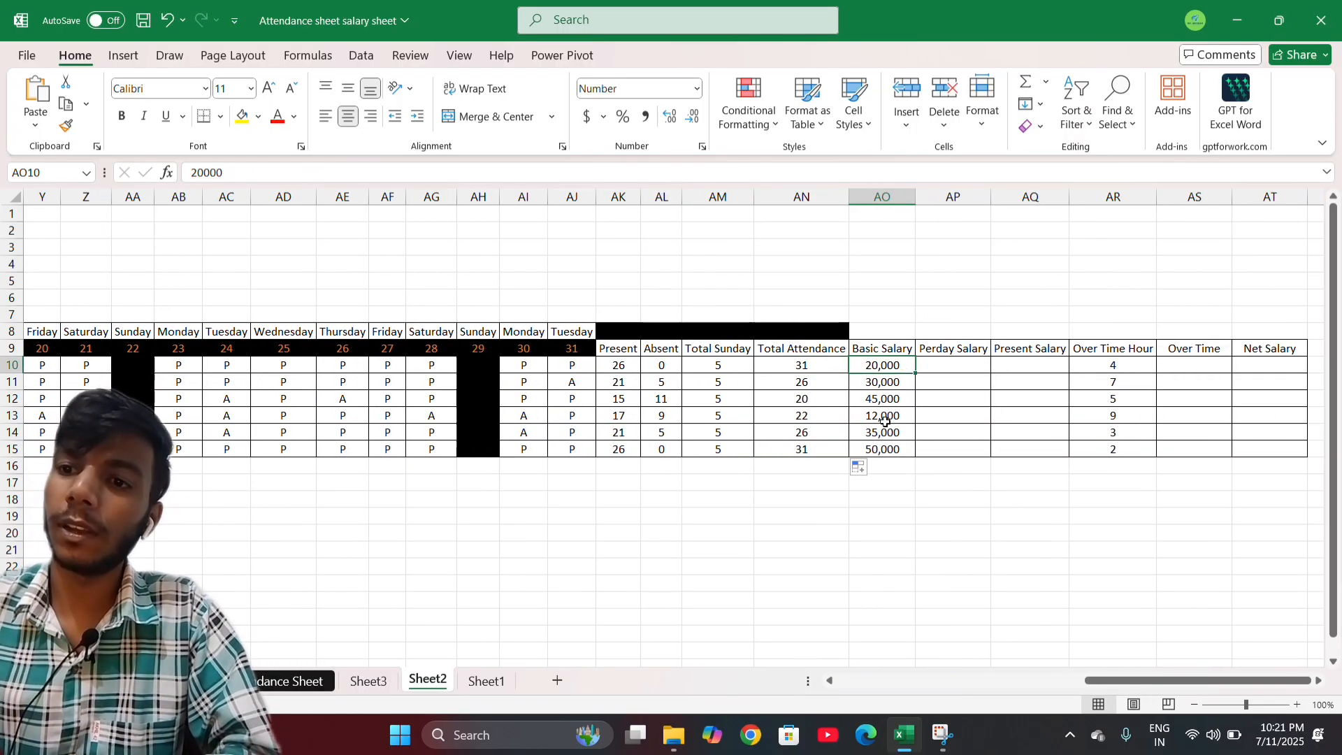
scroll(878, 372, right, 1)
scroll(825, 387, right, 2)
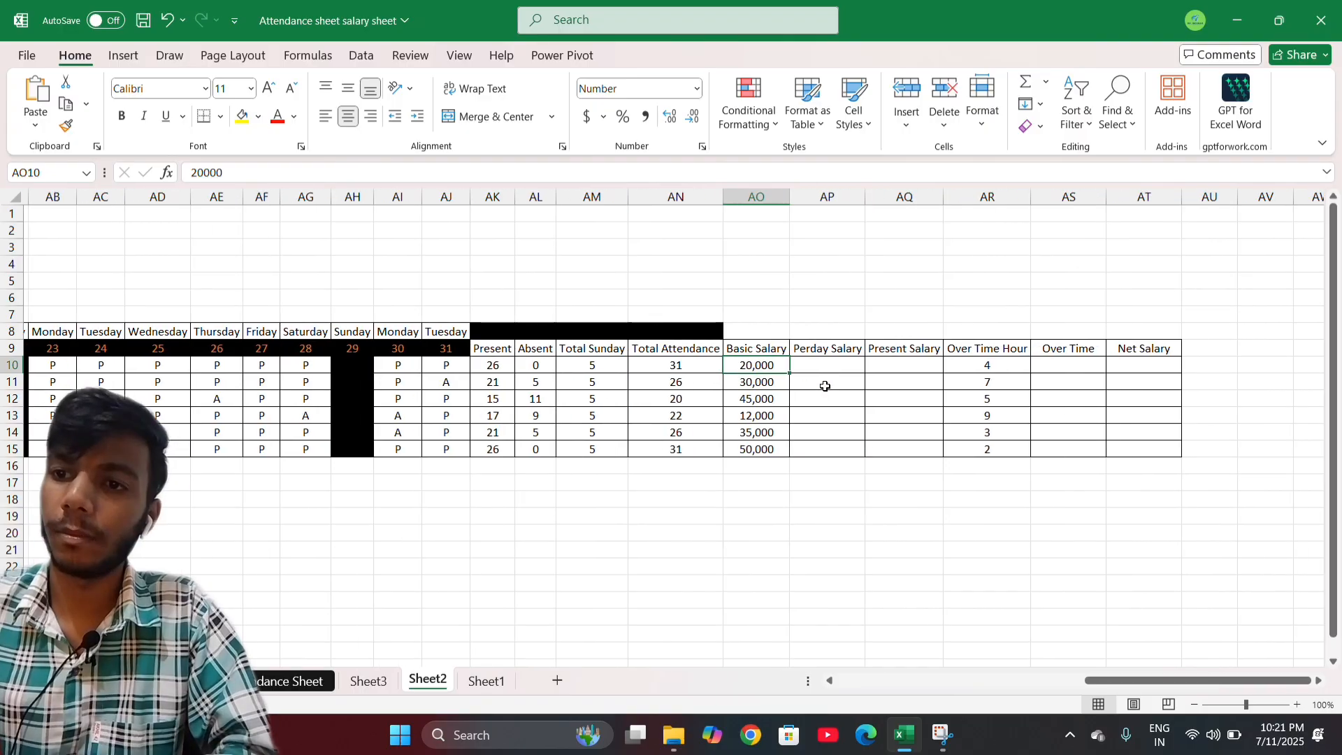
click(826, 366)
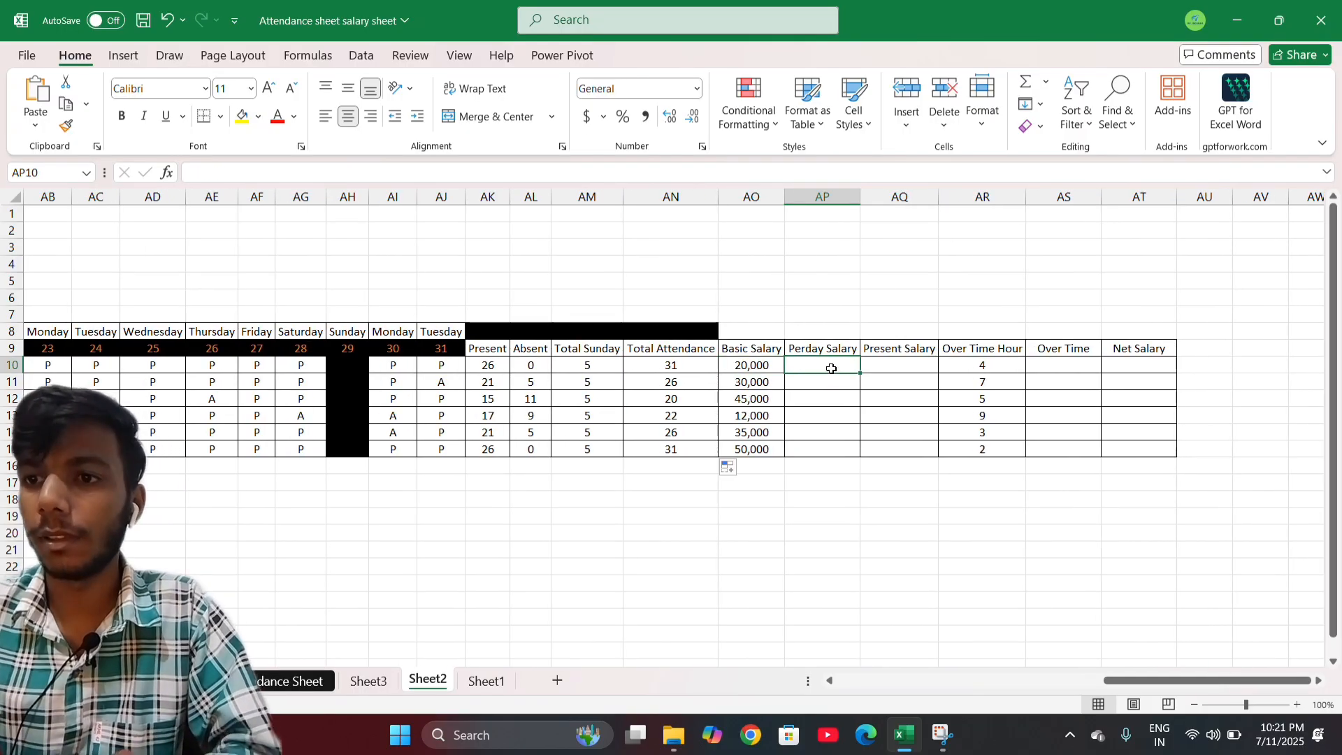
click(776, 366)
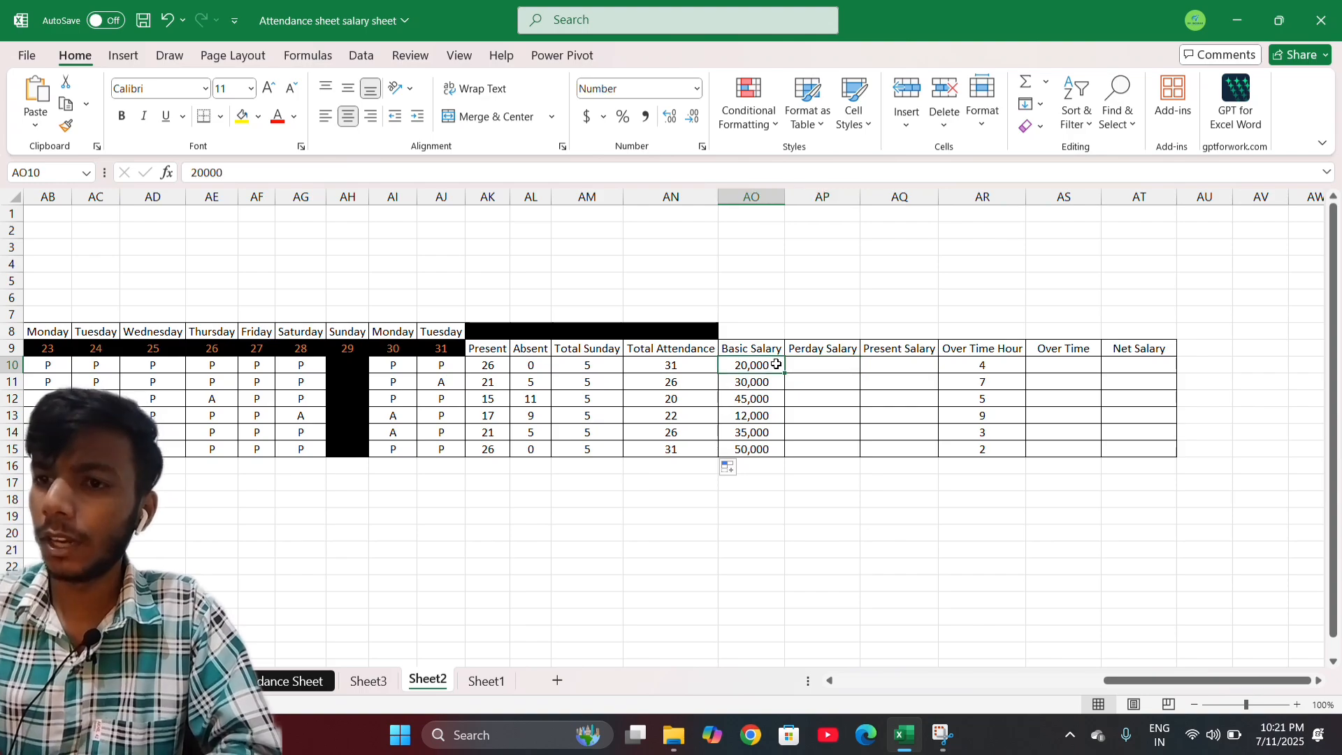
click(808, 365)
click(752, 364)
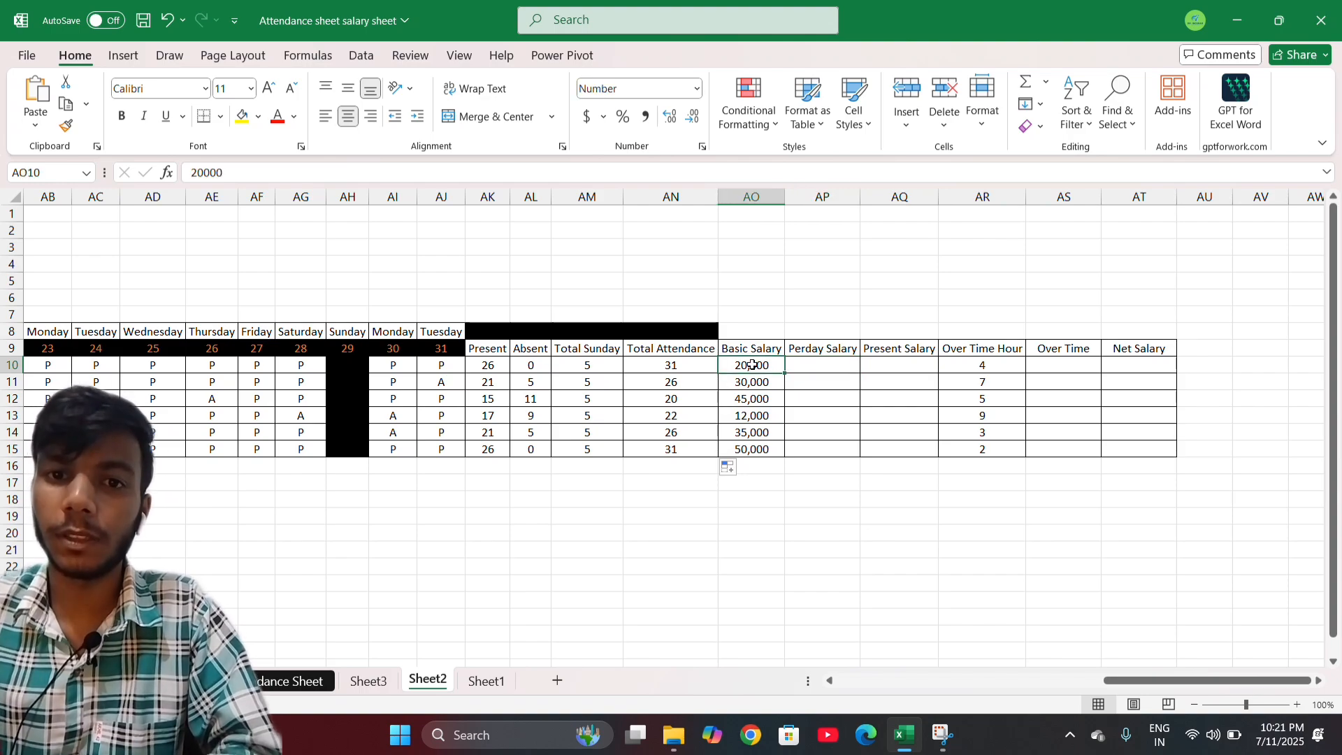
Enter the formula =AO10/31 in AP10 to calculate the first employee's Perday Salary.
click(794, 364)
text(=)
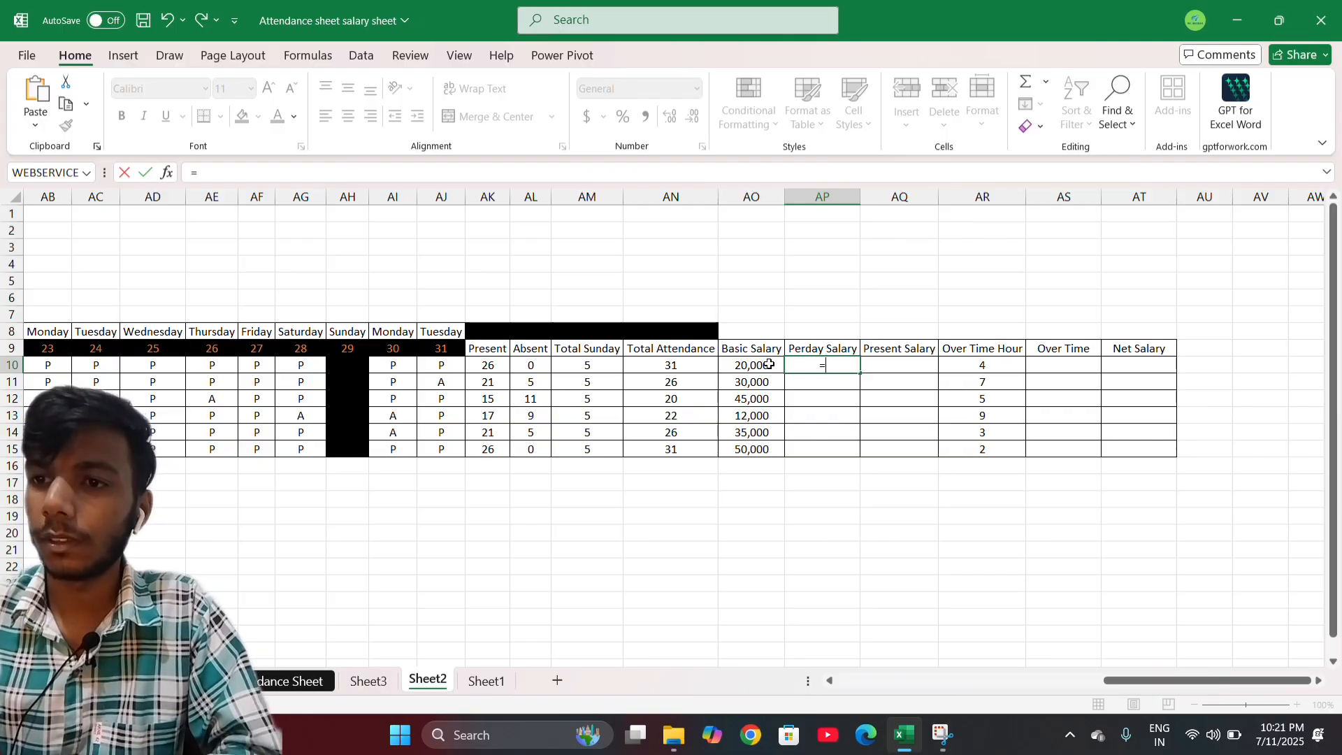
click(769, 364)
text(/)
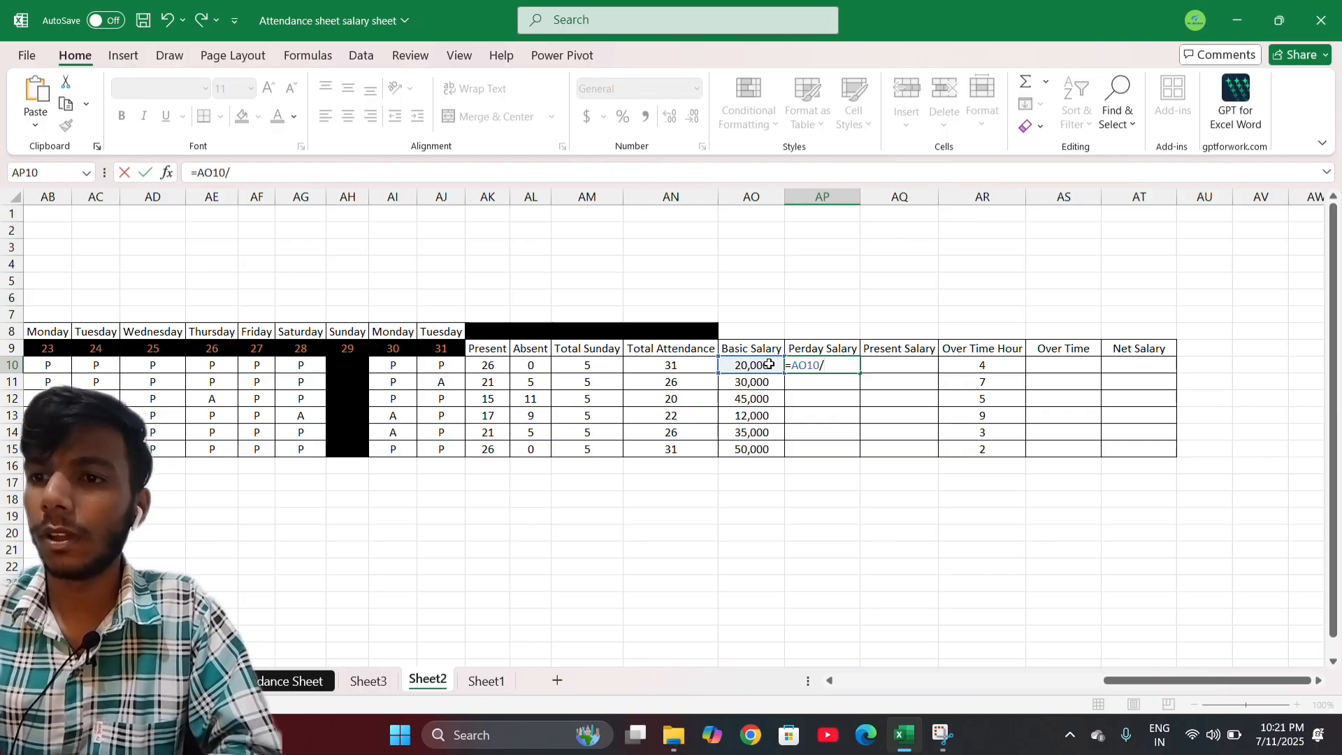
text(31)
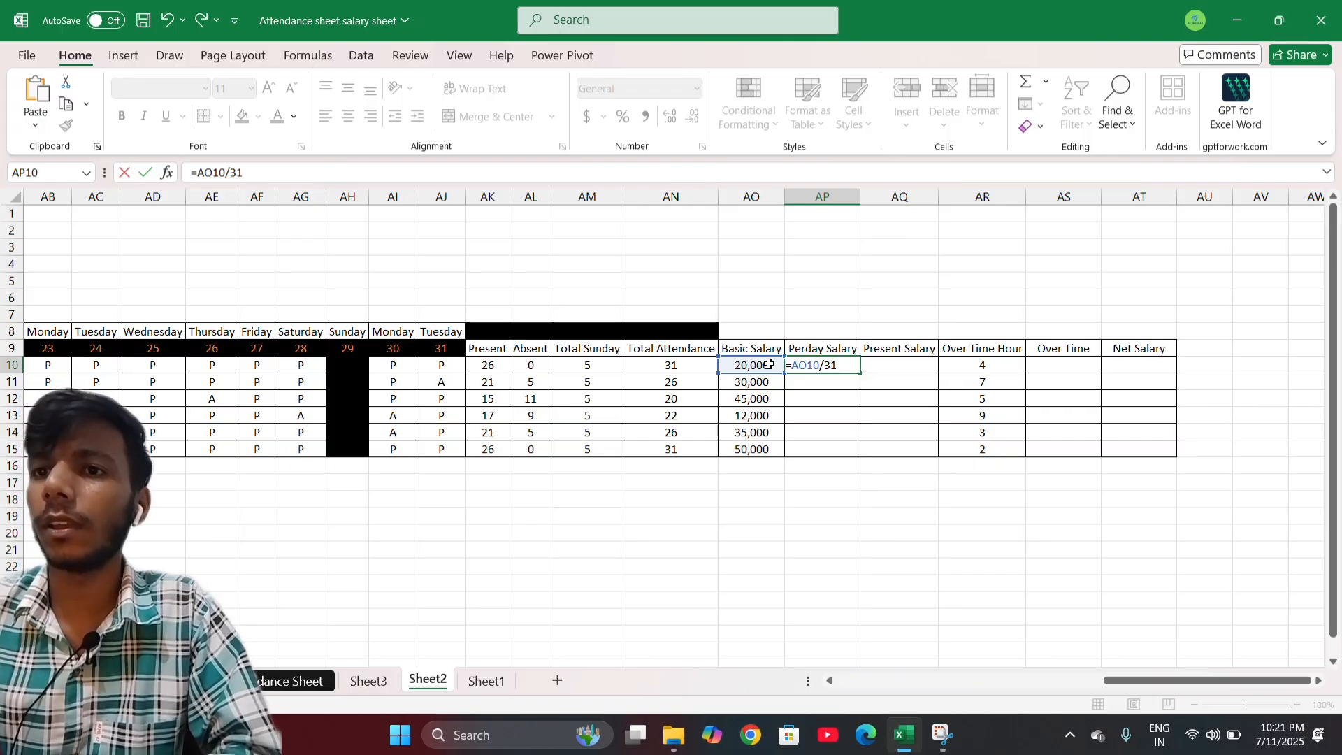
key(Return)
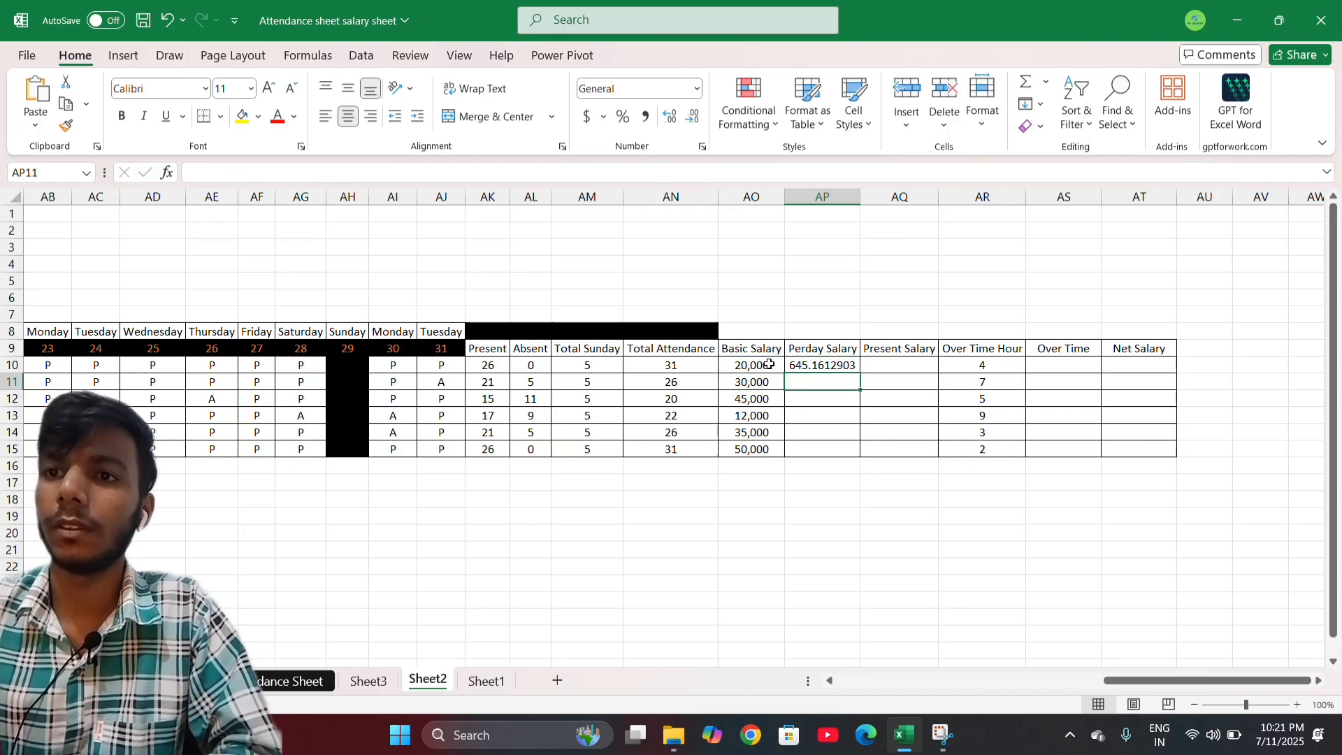
Format AP10 to show no decimal places and fill its formula down the Perday Salary column through AP15.
click(824, 369)
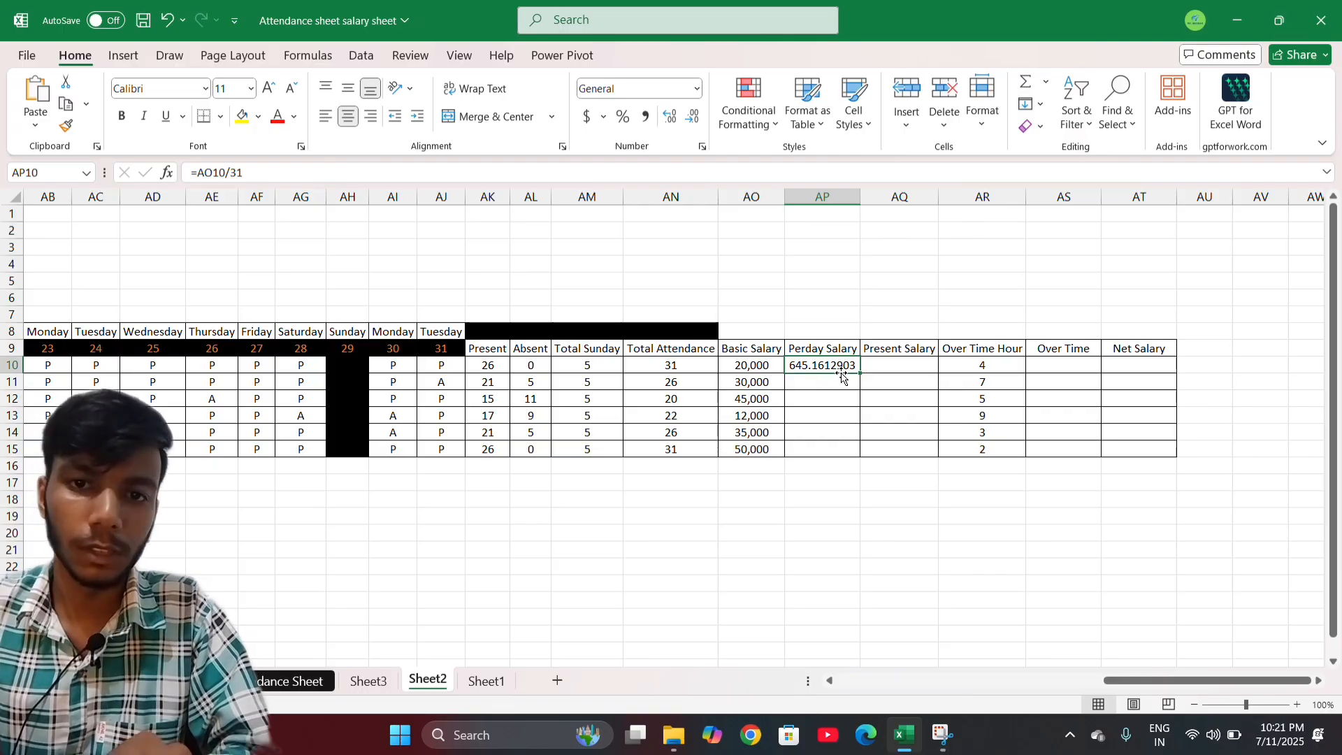
click(693, 118)
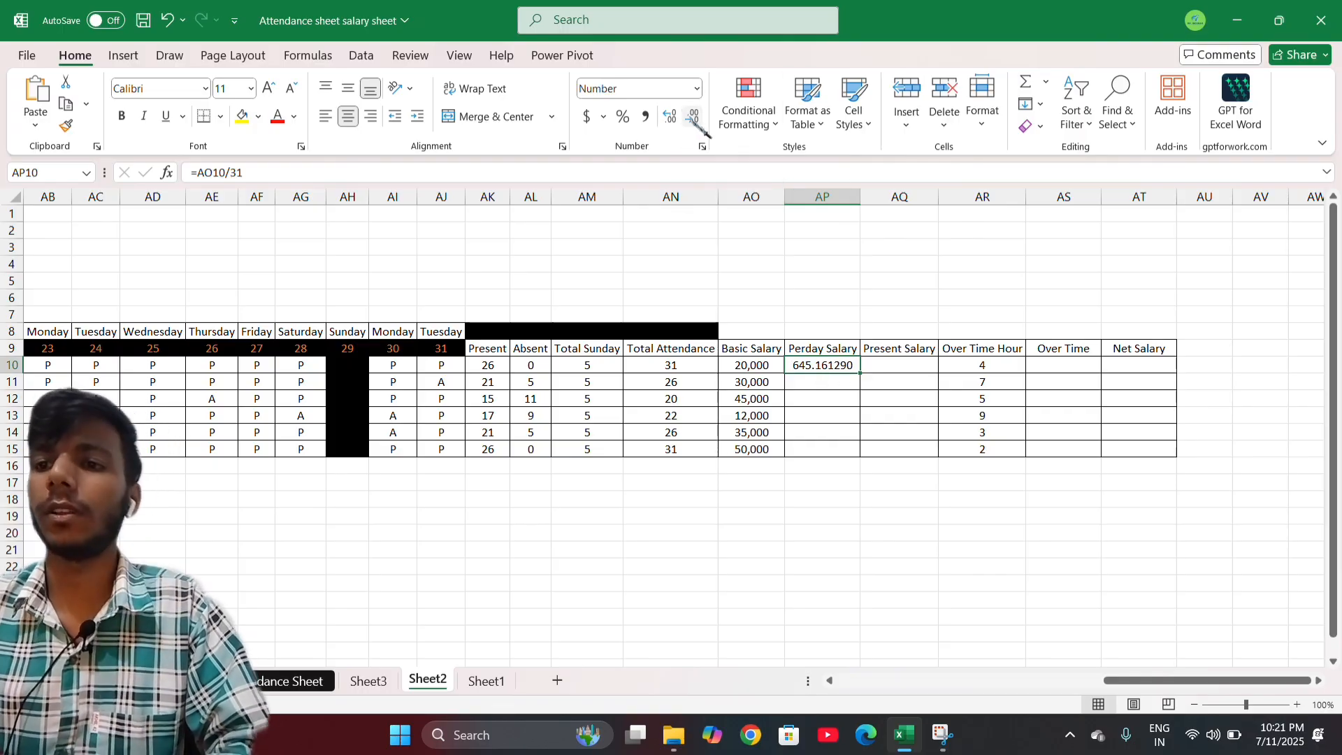
click(693, 117)
click(693, 118)
click(693, 117)
click(693, 117)
click(692, 118)
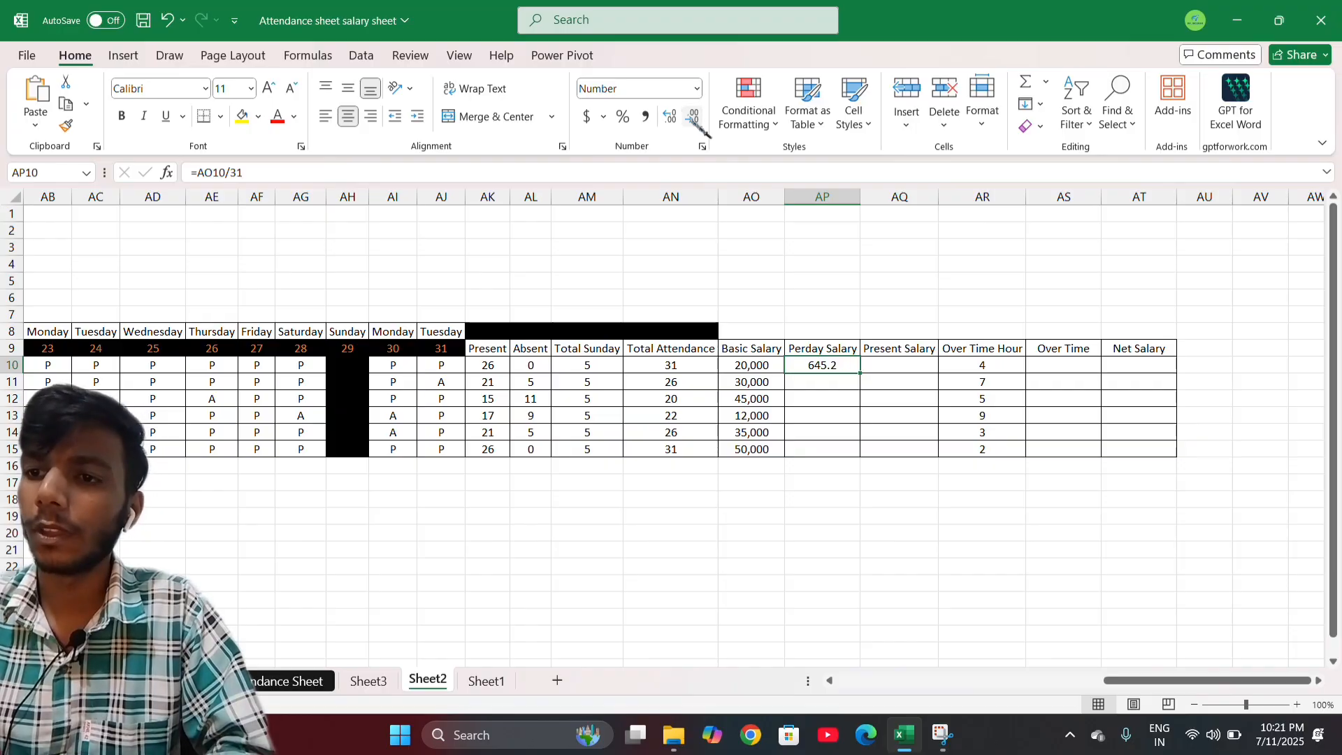
click(692, 117)
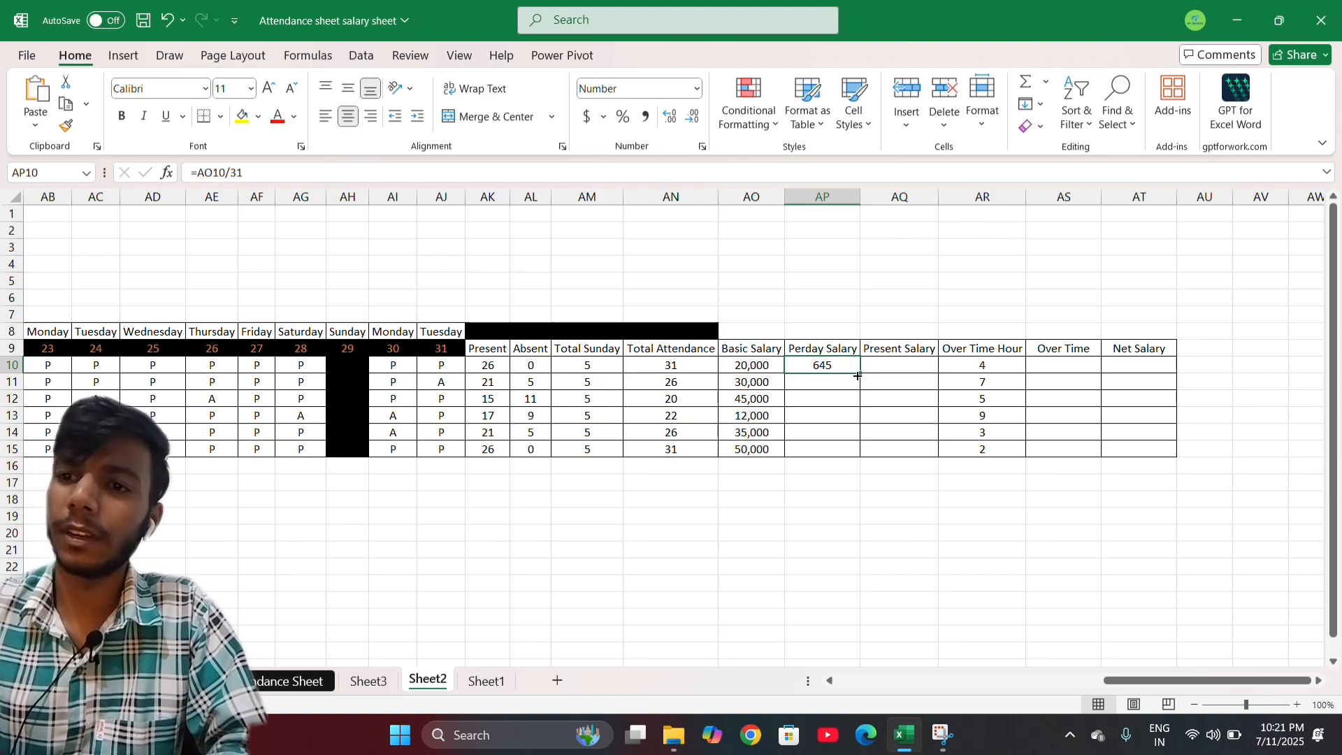
drag(858, 374, 858, 454)
click(891, 364)
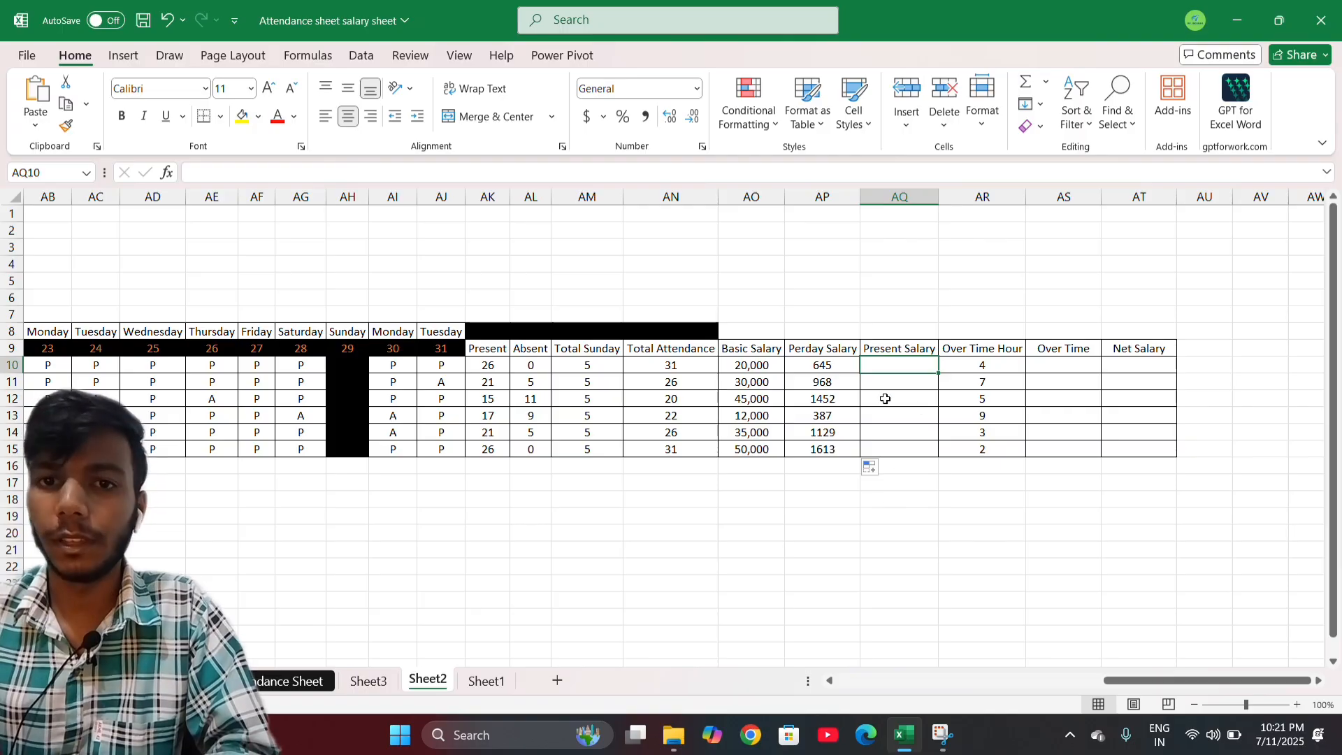
scroll(874, 388, right, 2)
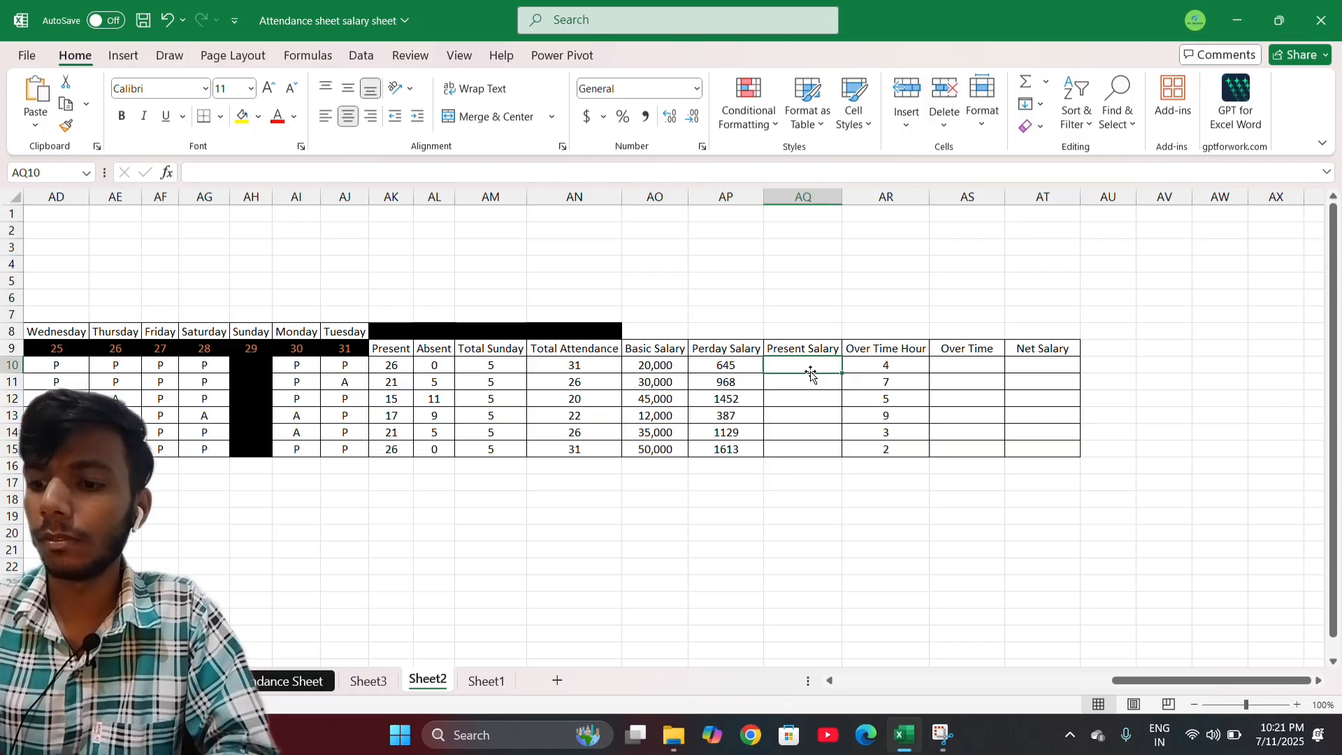
text(=)
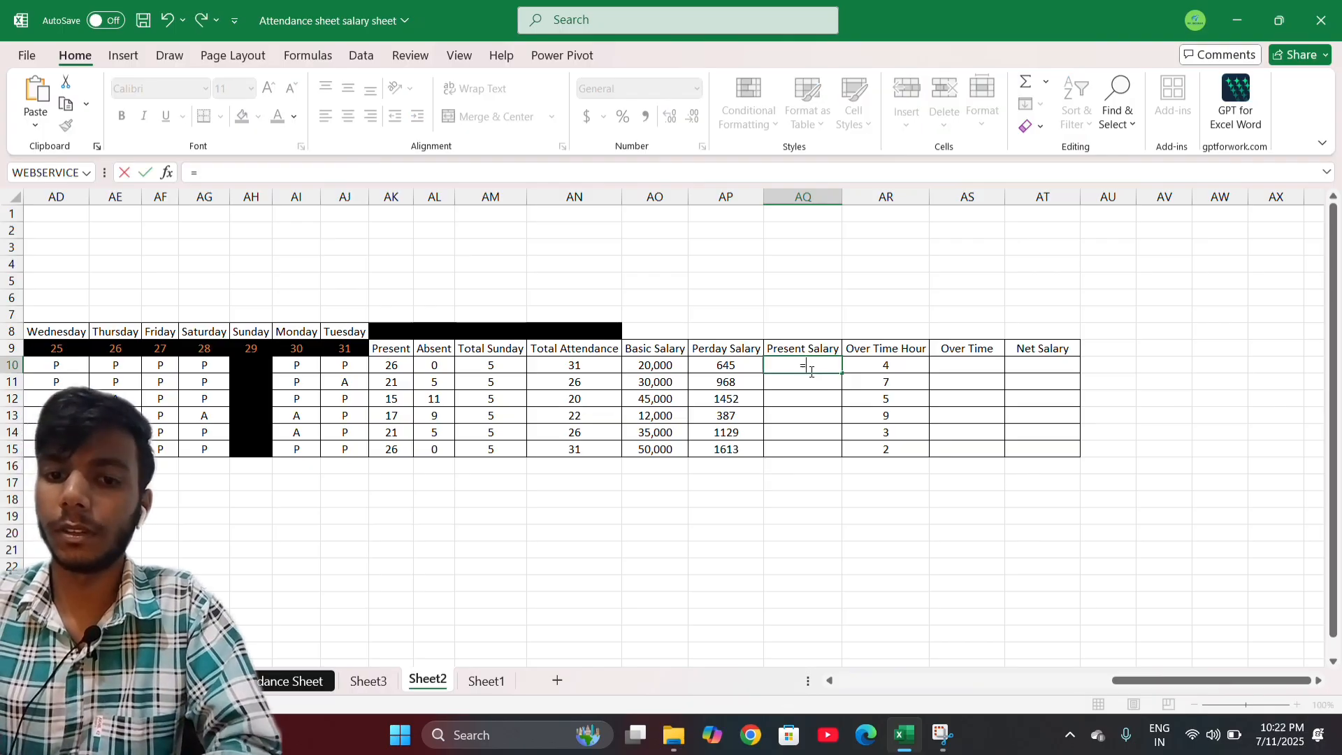
click(728, 364)
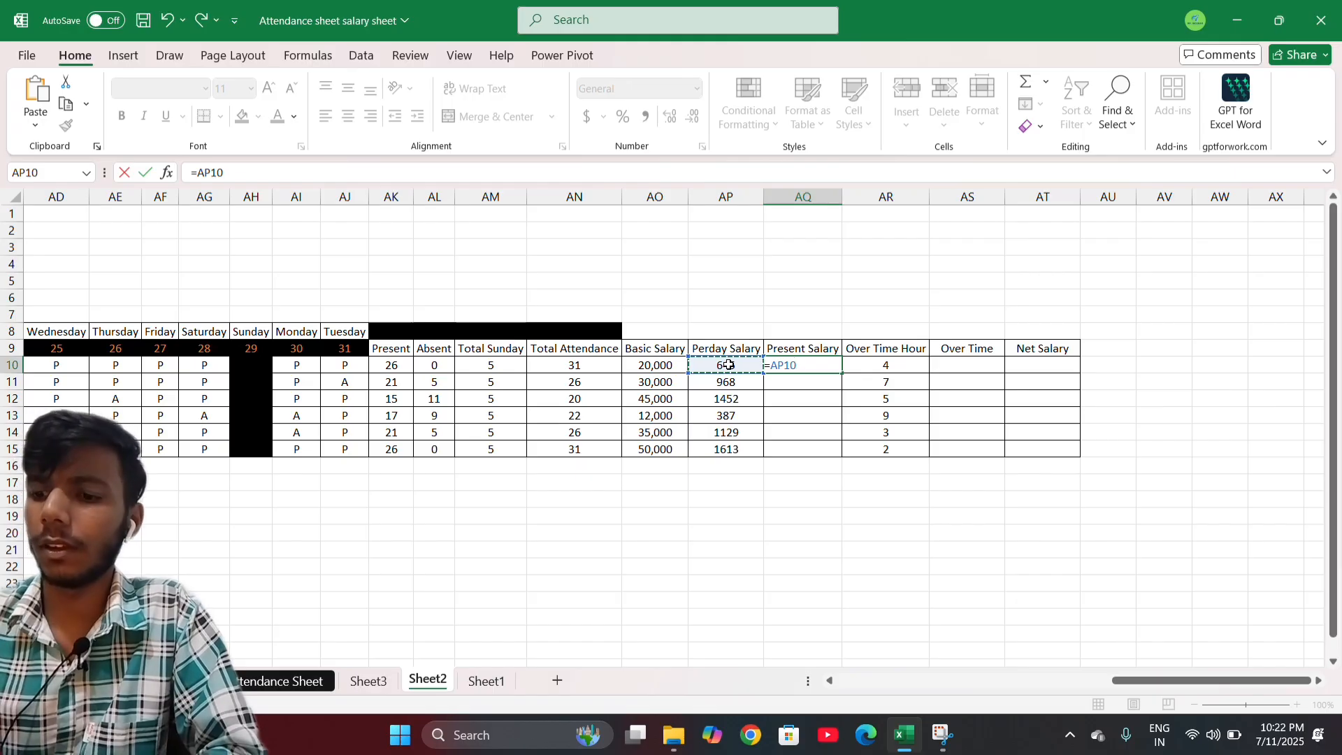
text(*)
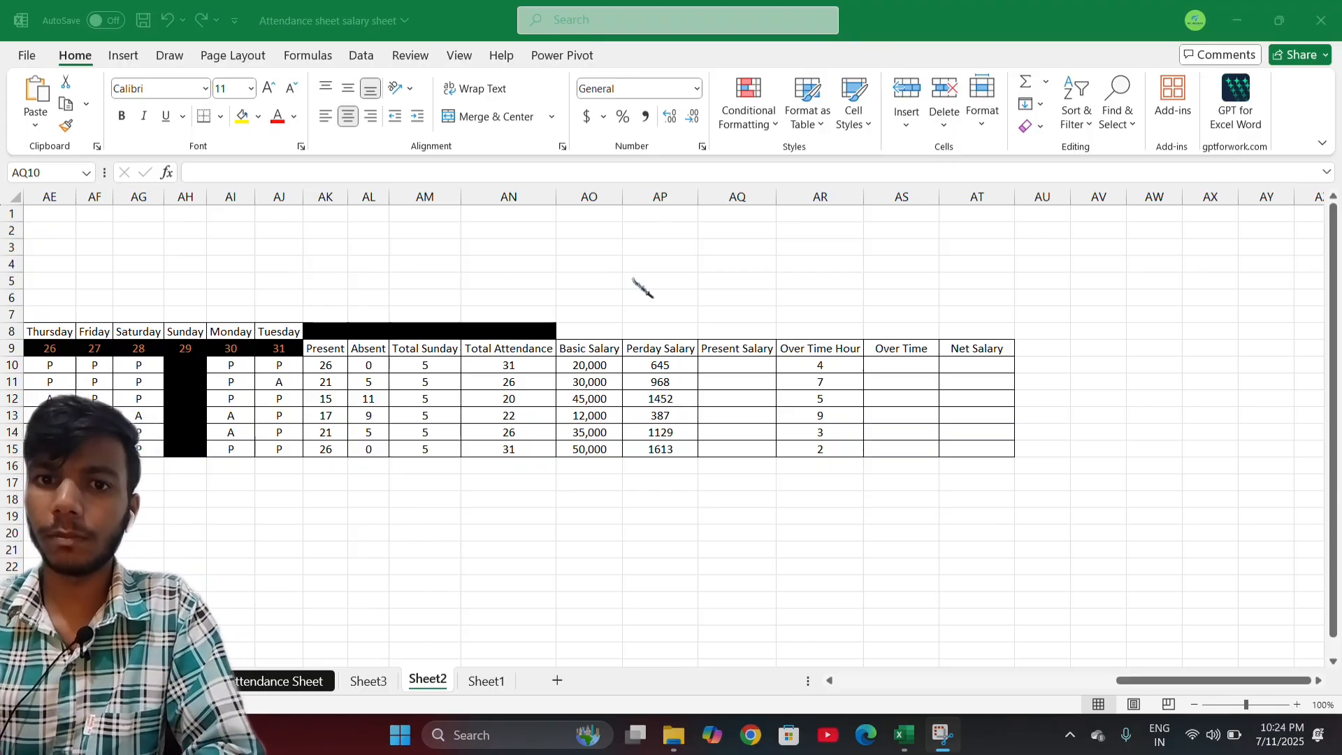
Enter the formula =AP10*AN10 in AQ10 to calculate the first employee's Present Salary from per-day salary and total attendance.
click(723, 363)
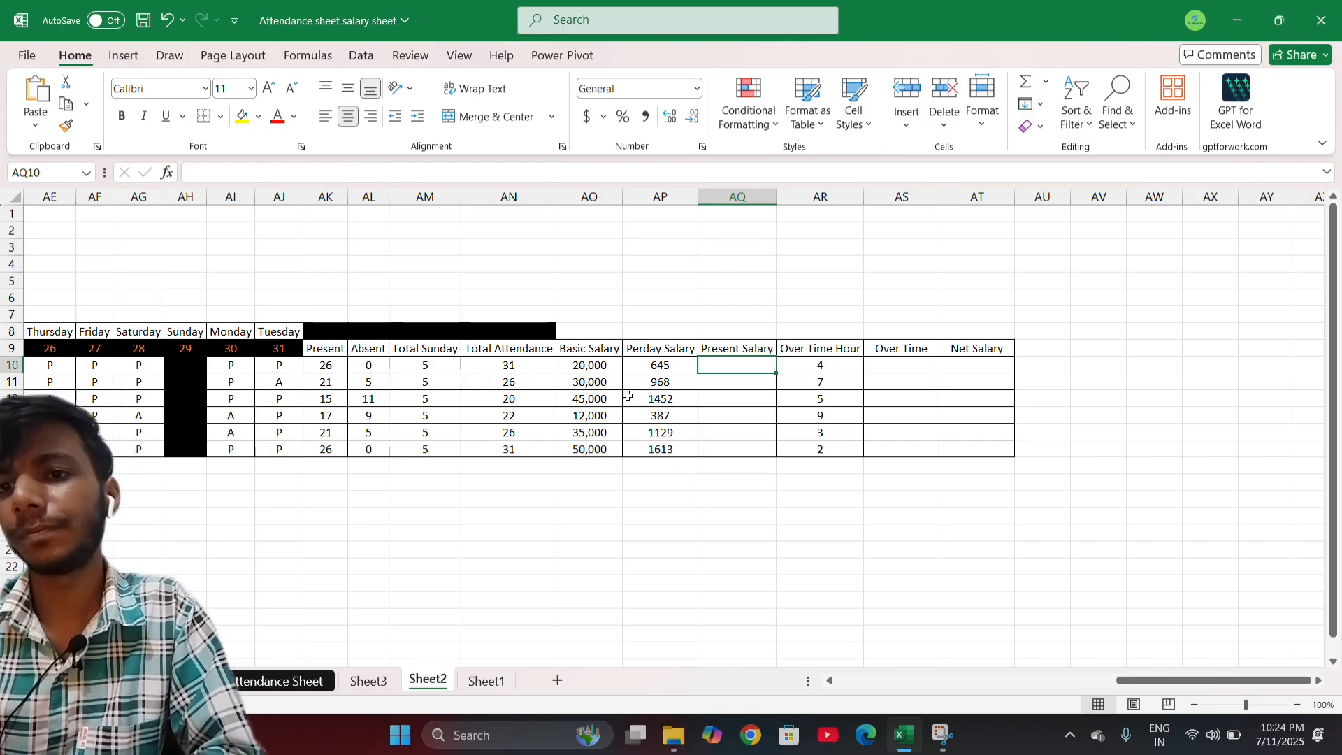
click(529, 364)
click(524, 381)
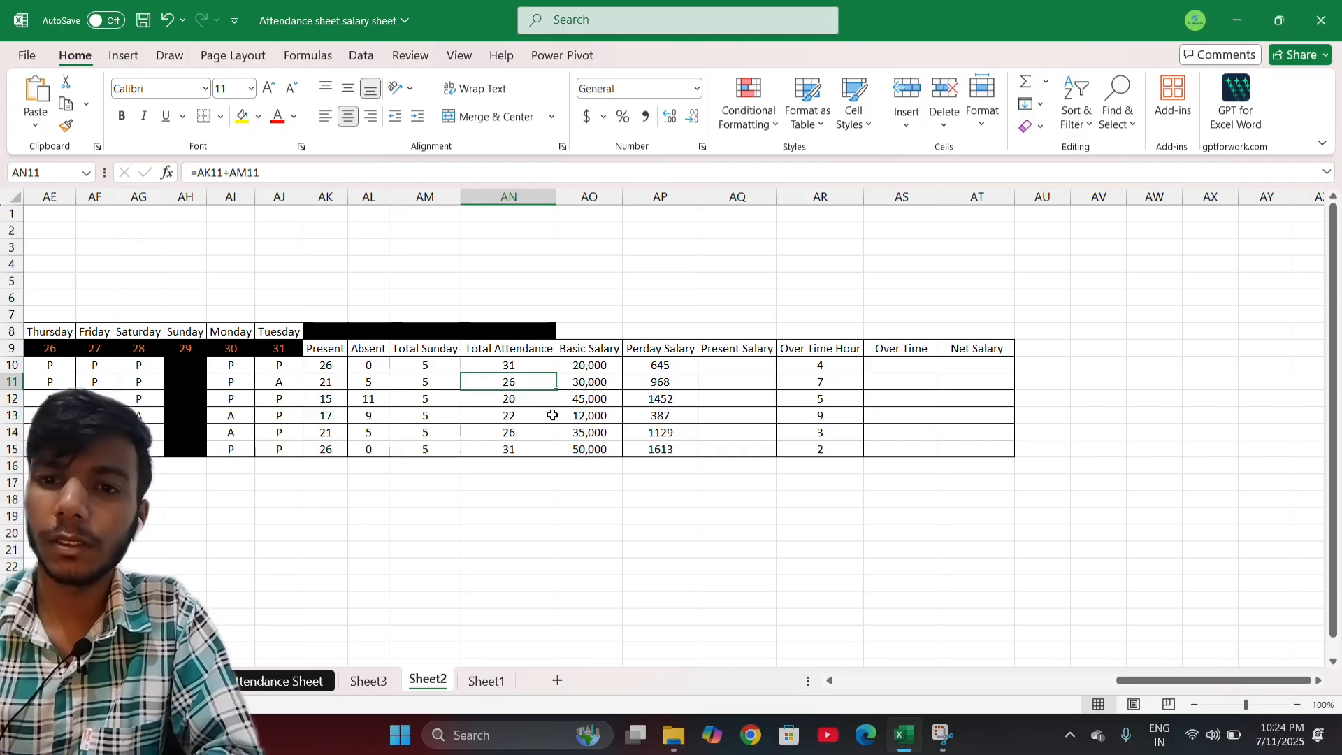
click(753, 358)
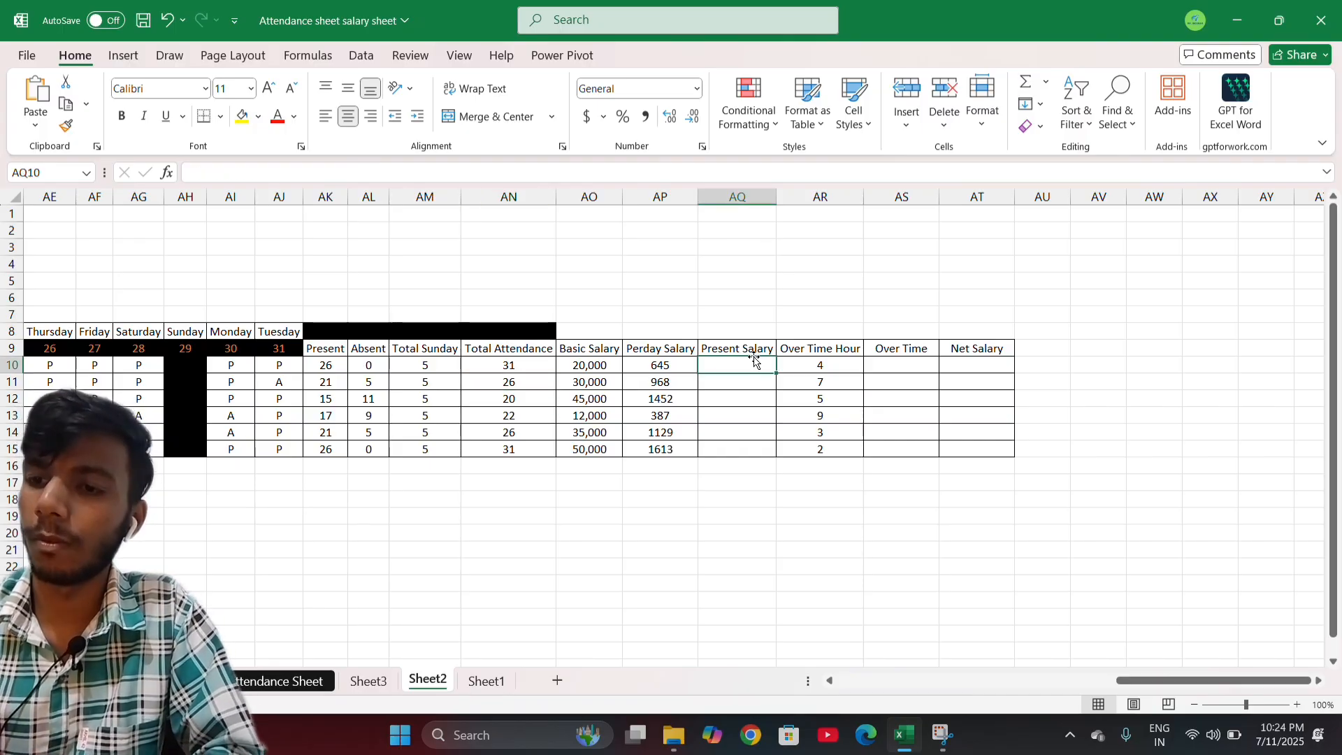
text(=)
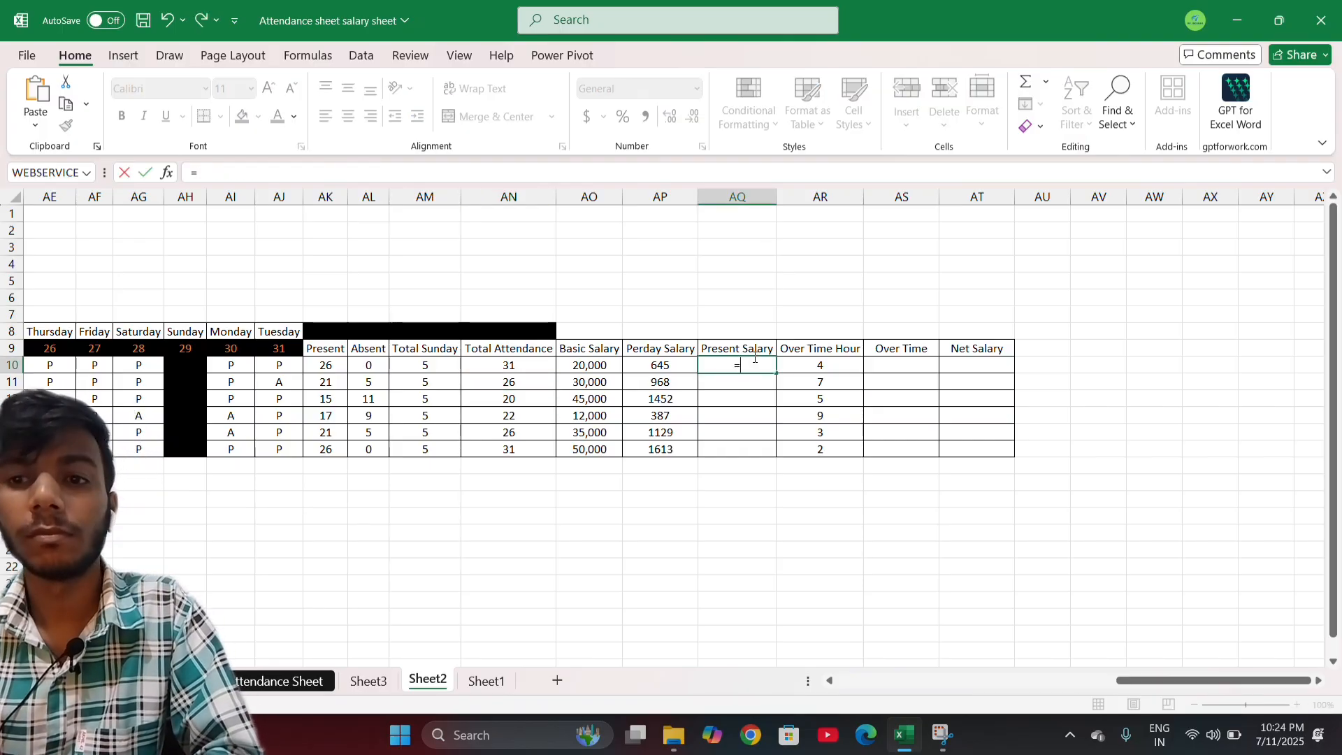
click(667, 368)
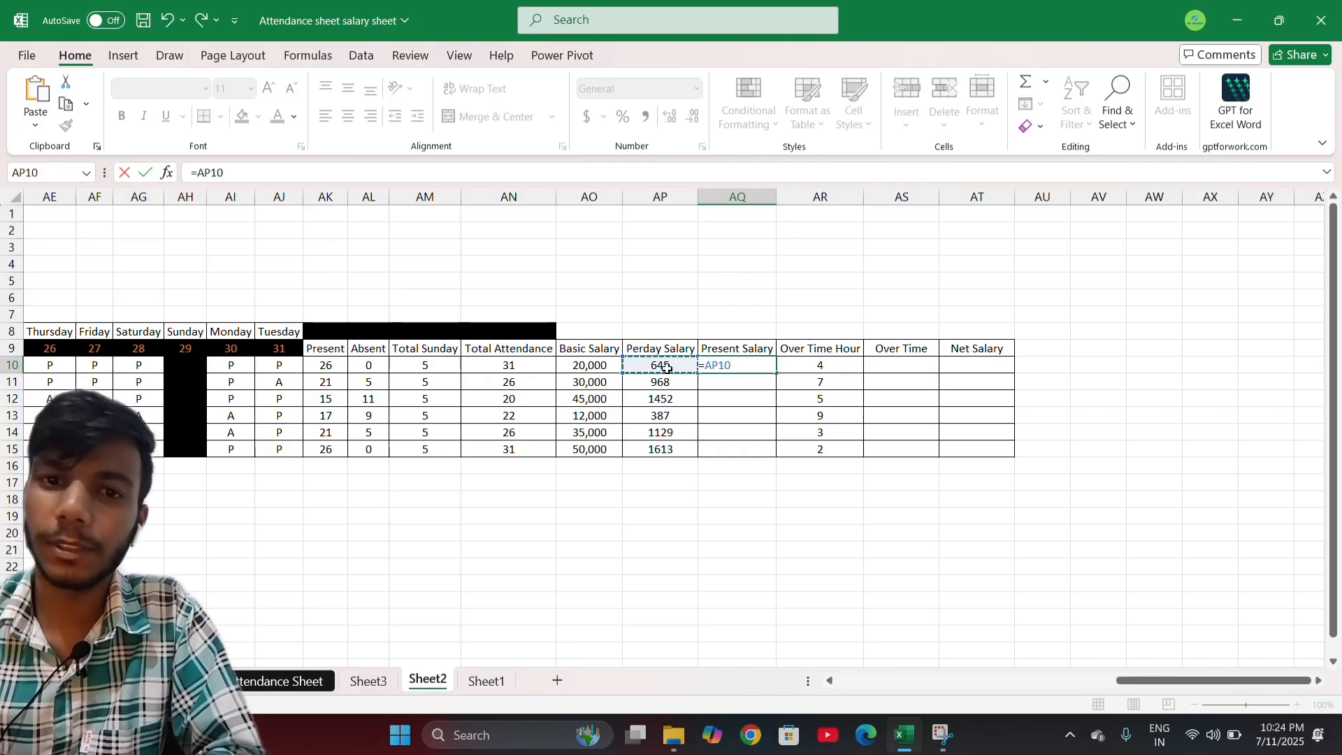
text(*)
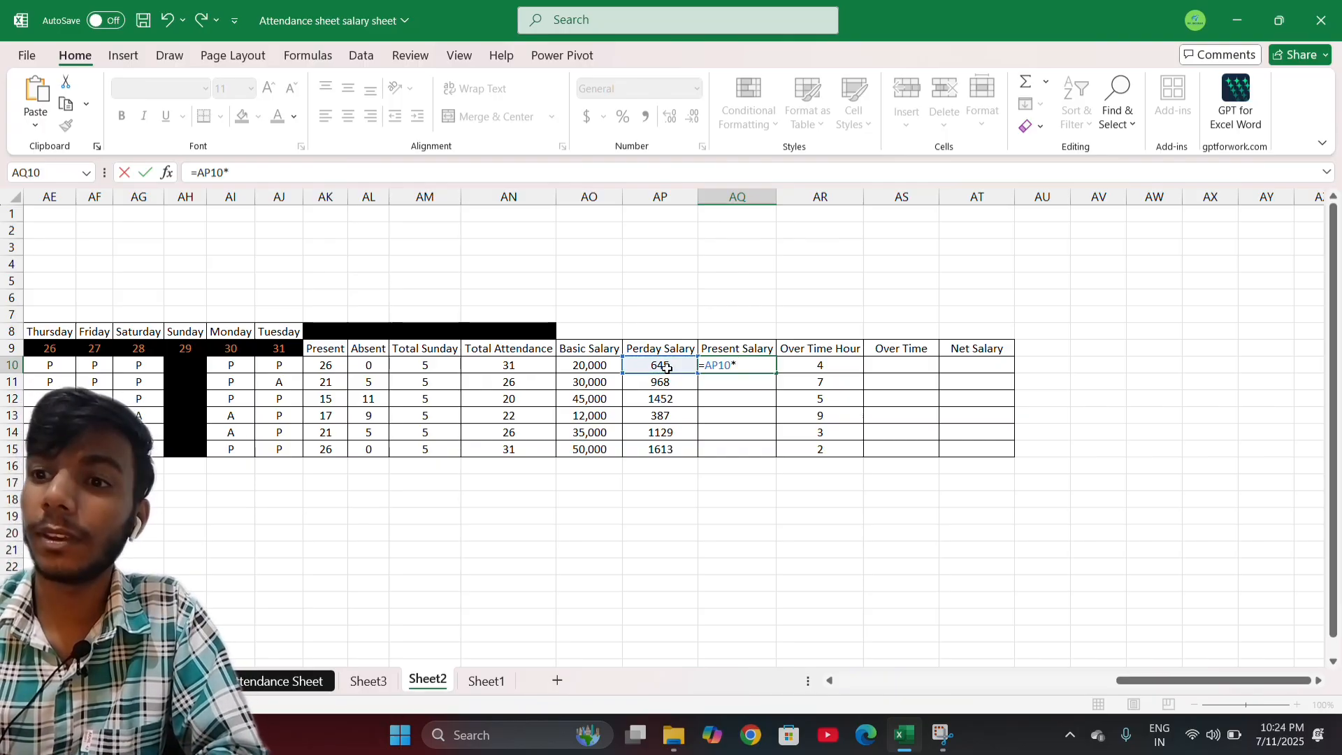
click(521, 368)
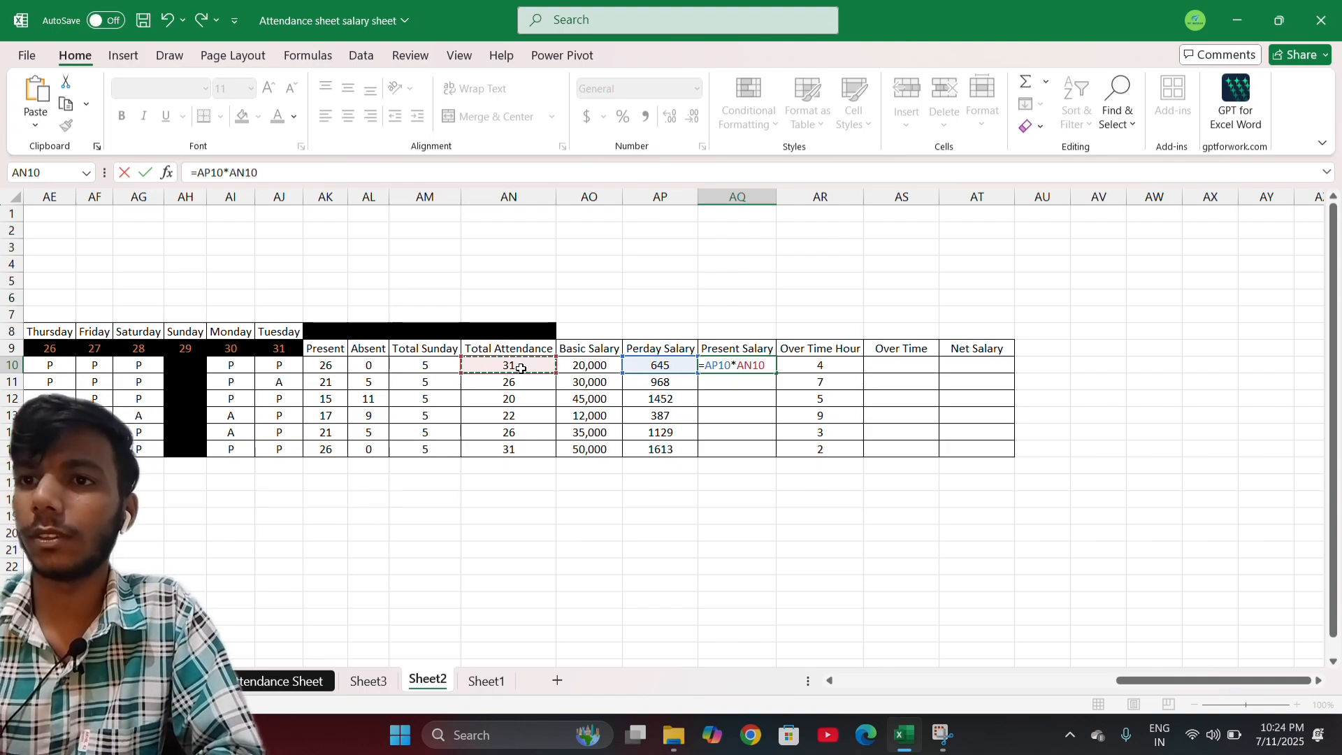
key(Return)
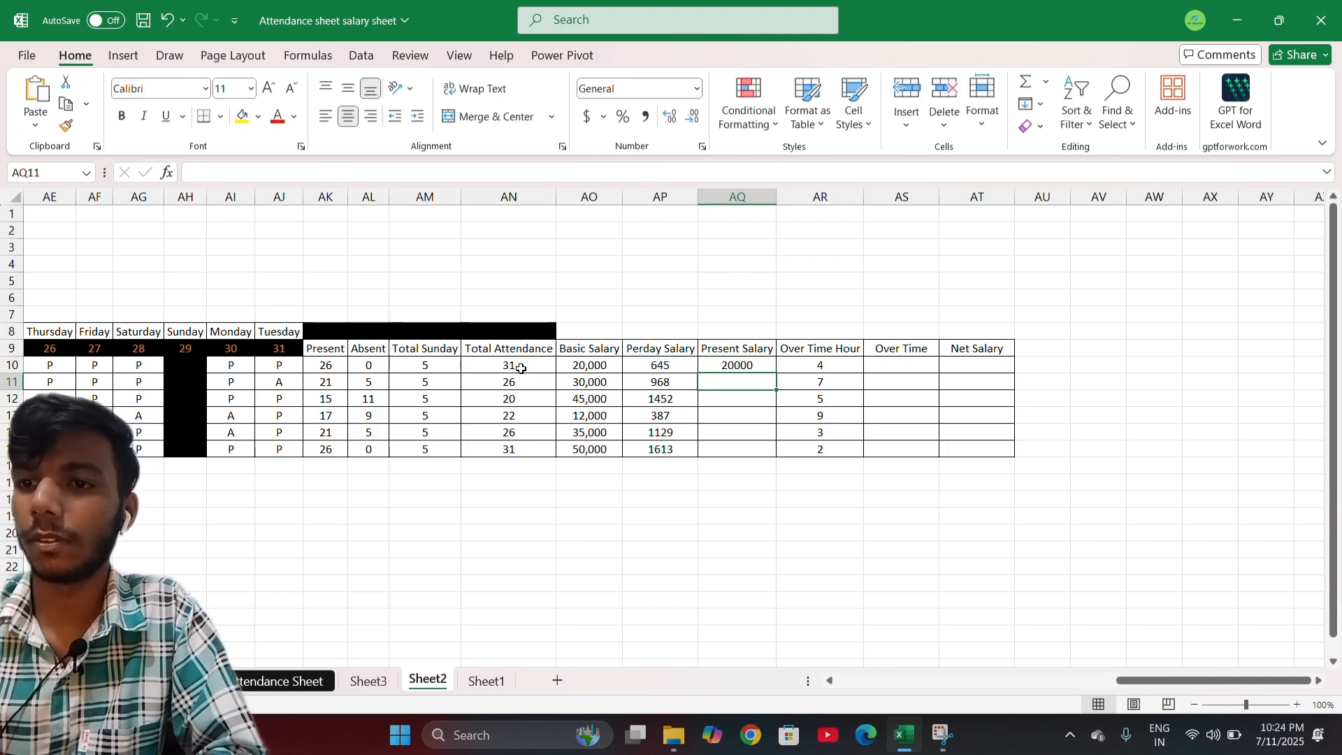
Fill the AQ10 formula down the Present Salary column through AQ15 and format the range to show no decimal places.
click(769, 369)
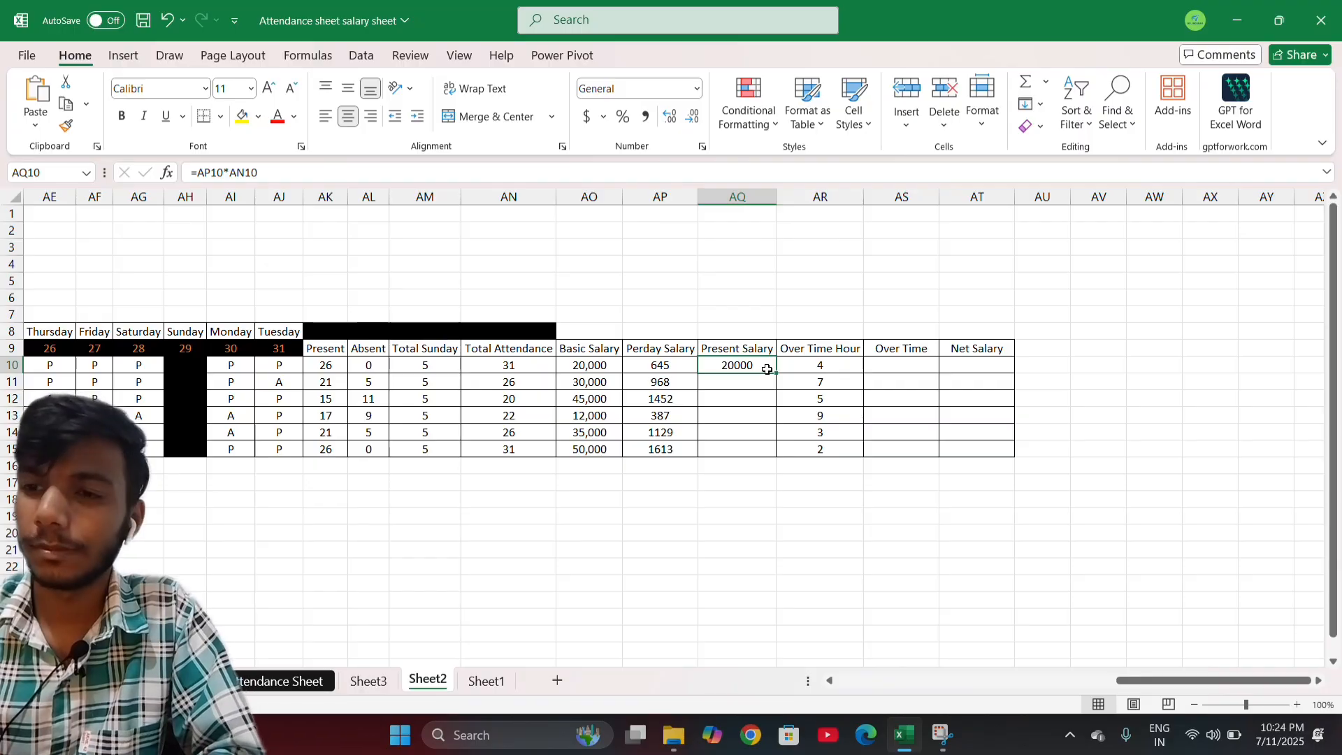
drag(773, 372, 779, 374)
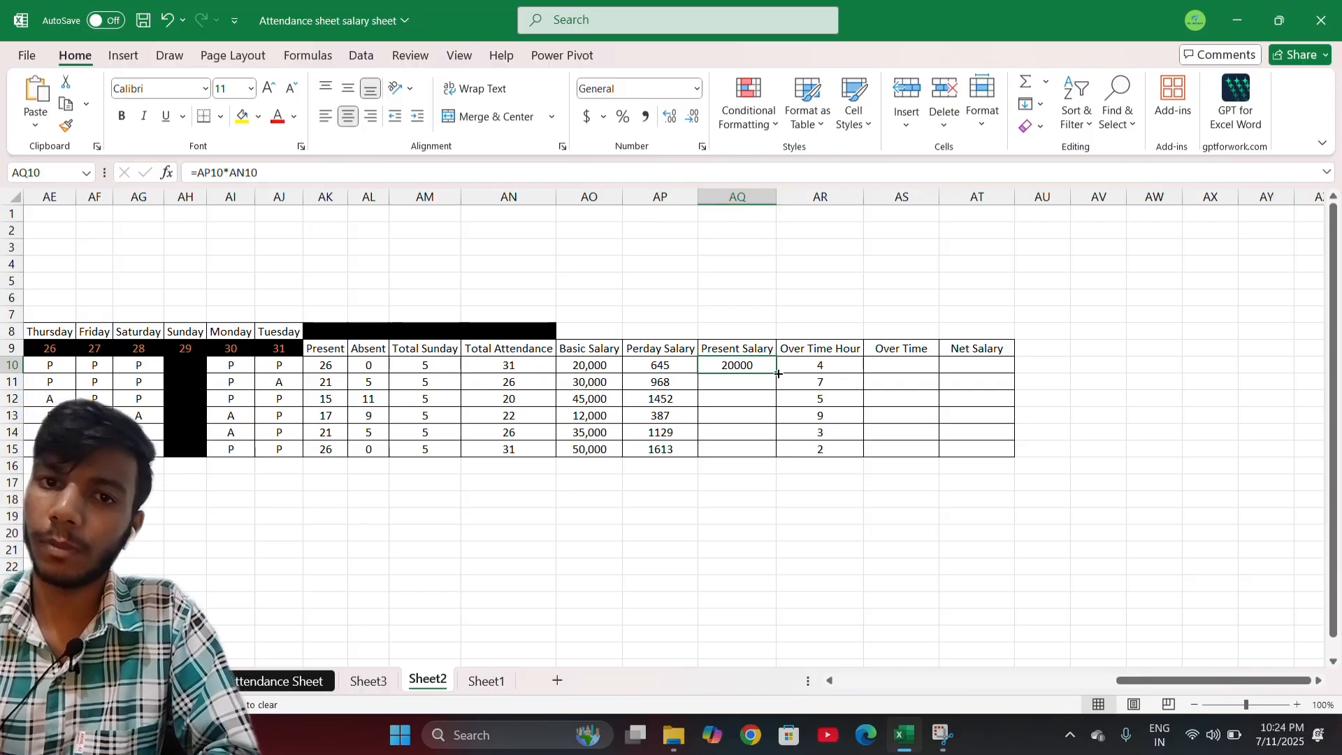
drag(779, 374, 779, 461)
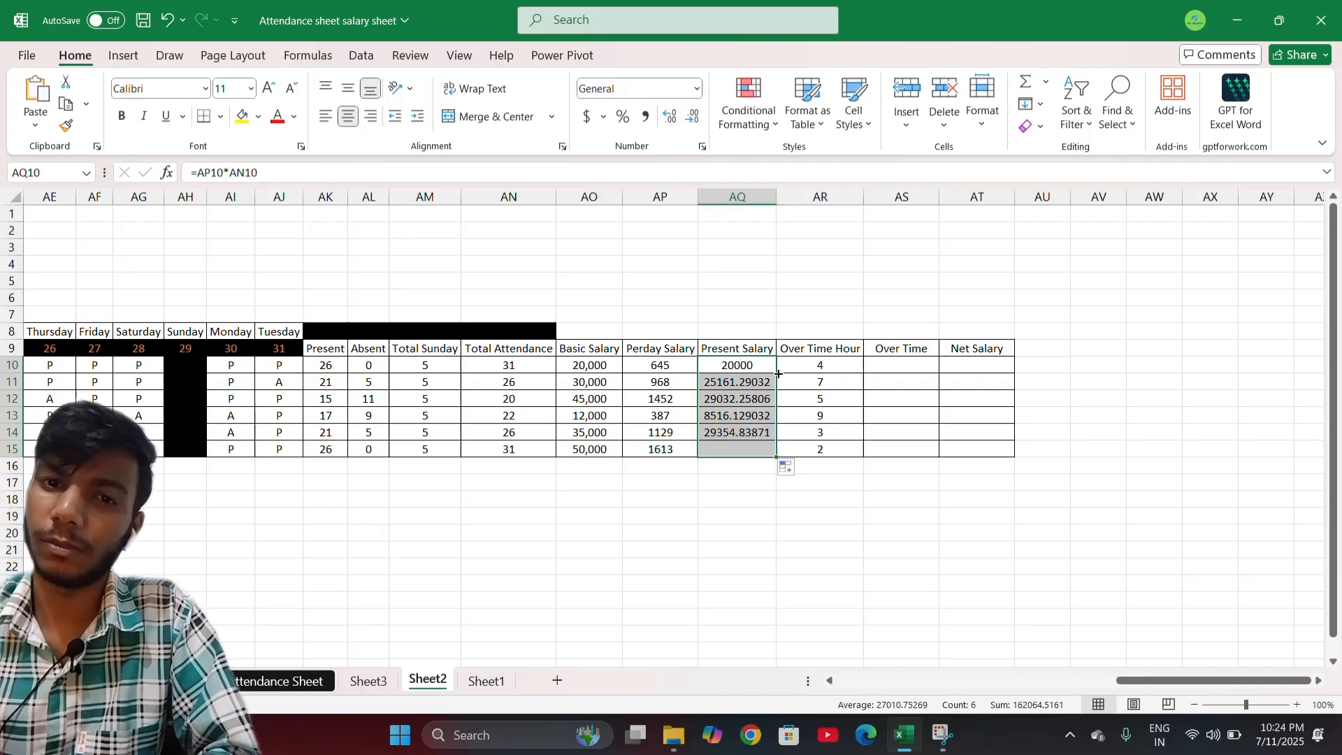
click(693, 117)
click(693, 117)
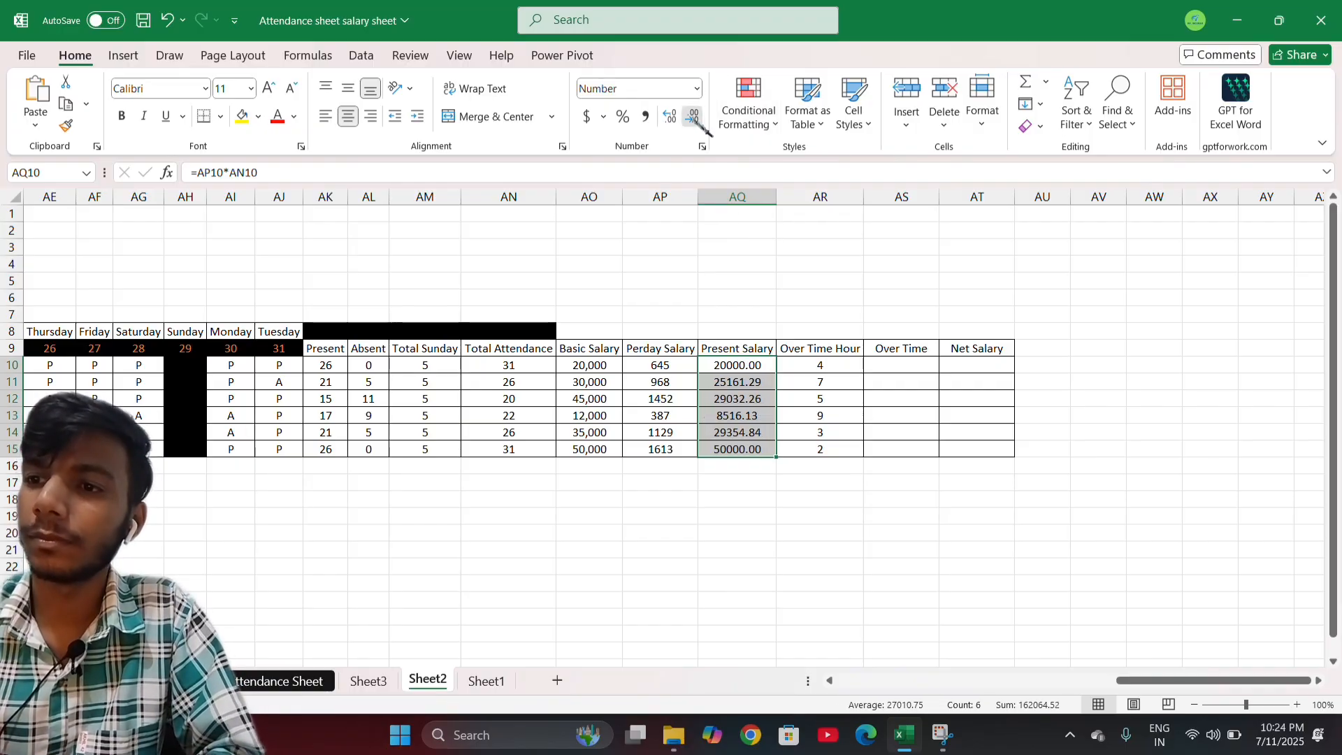
click(694, 119)
click(694, 119)
click(770, 380)
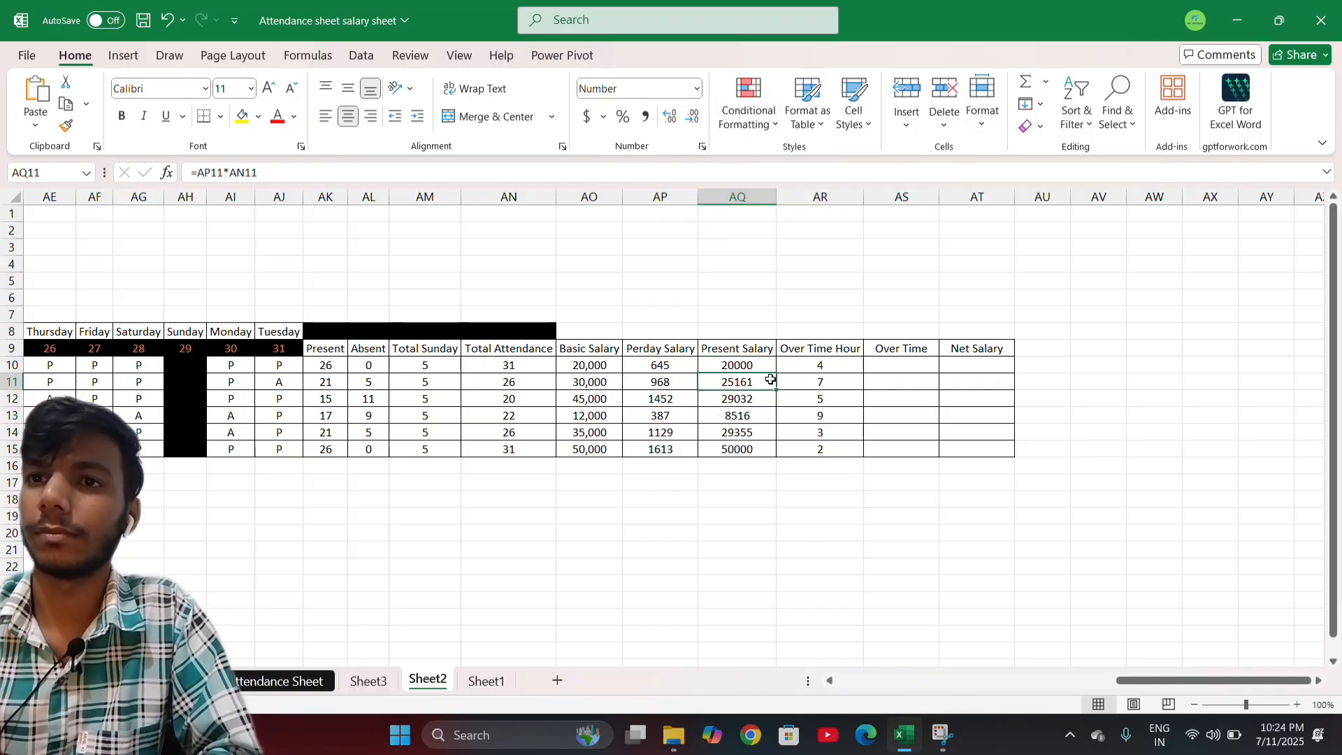
Enter the formula =AP10/8*AR10 in AS10 to calculate the first employee's Over Time pay from the overtime hours.
click(833, 365)
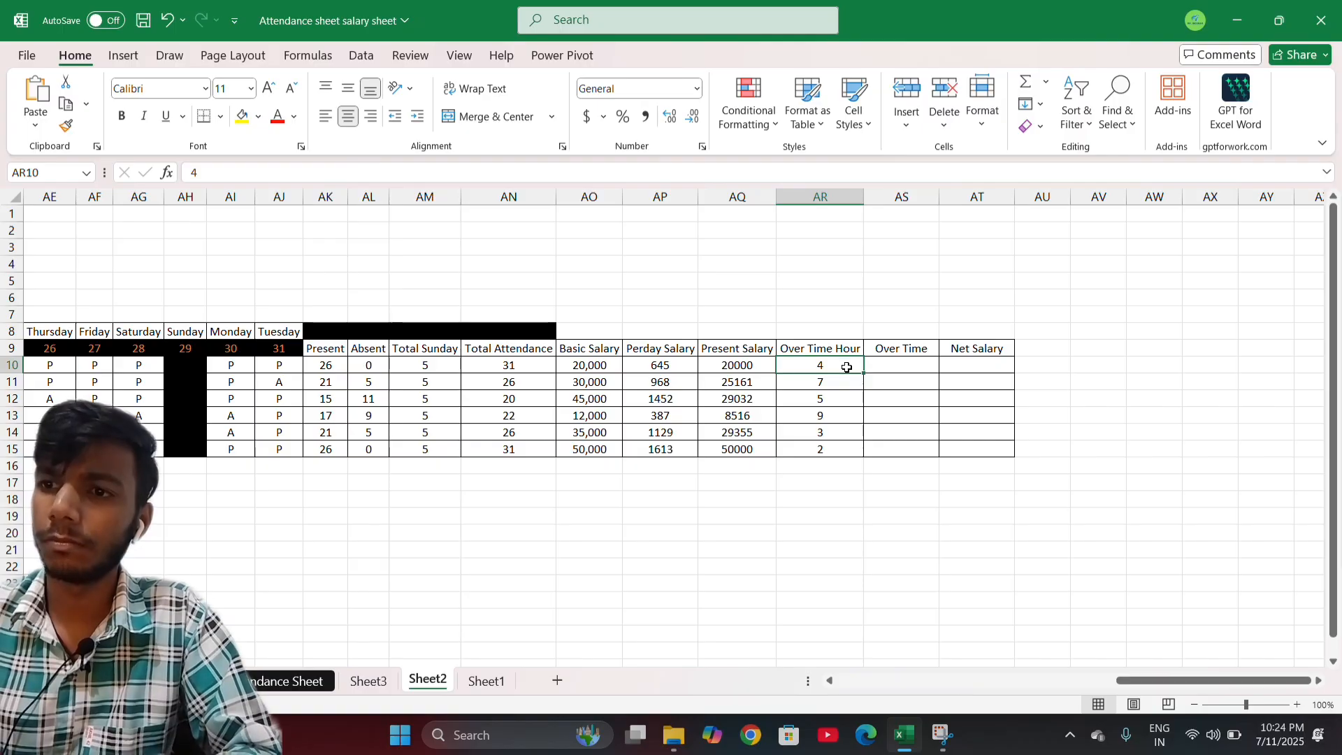
click(880, 370)
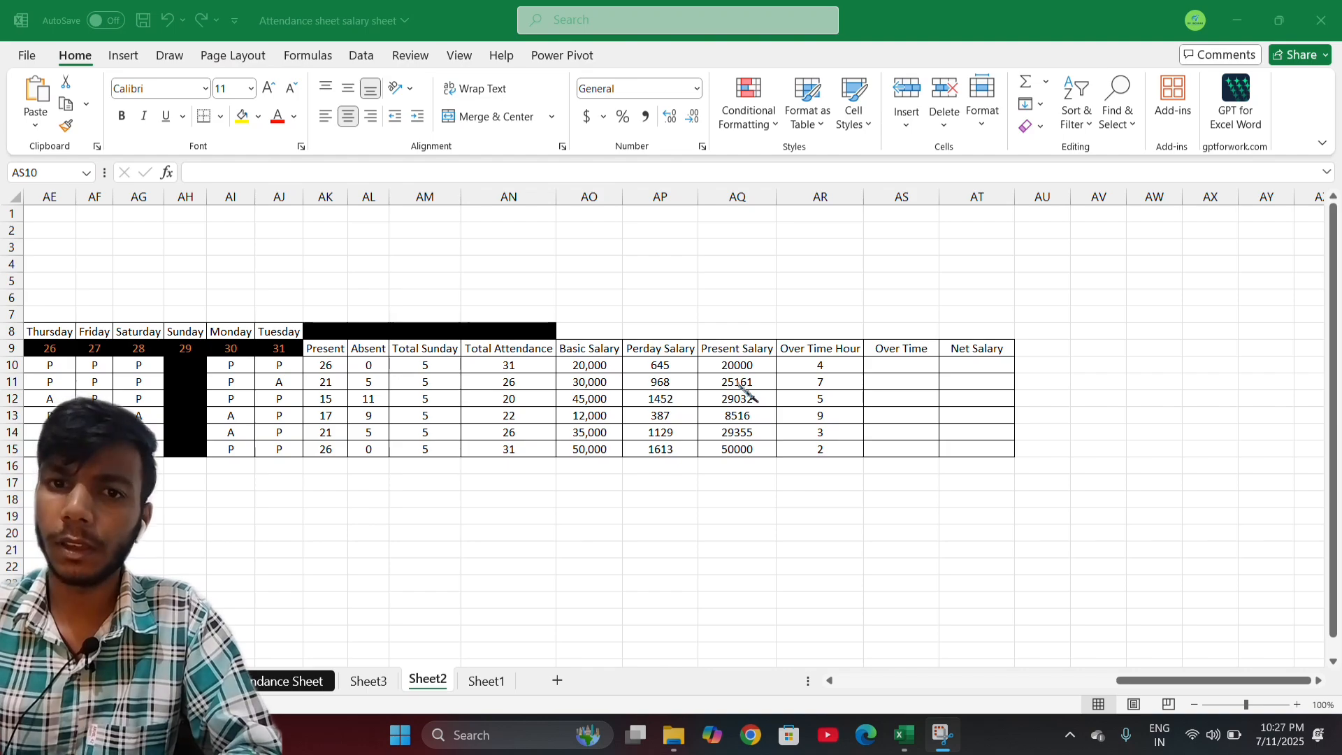
click(906, 362)
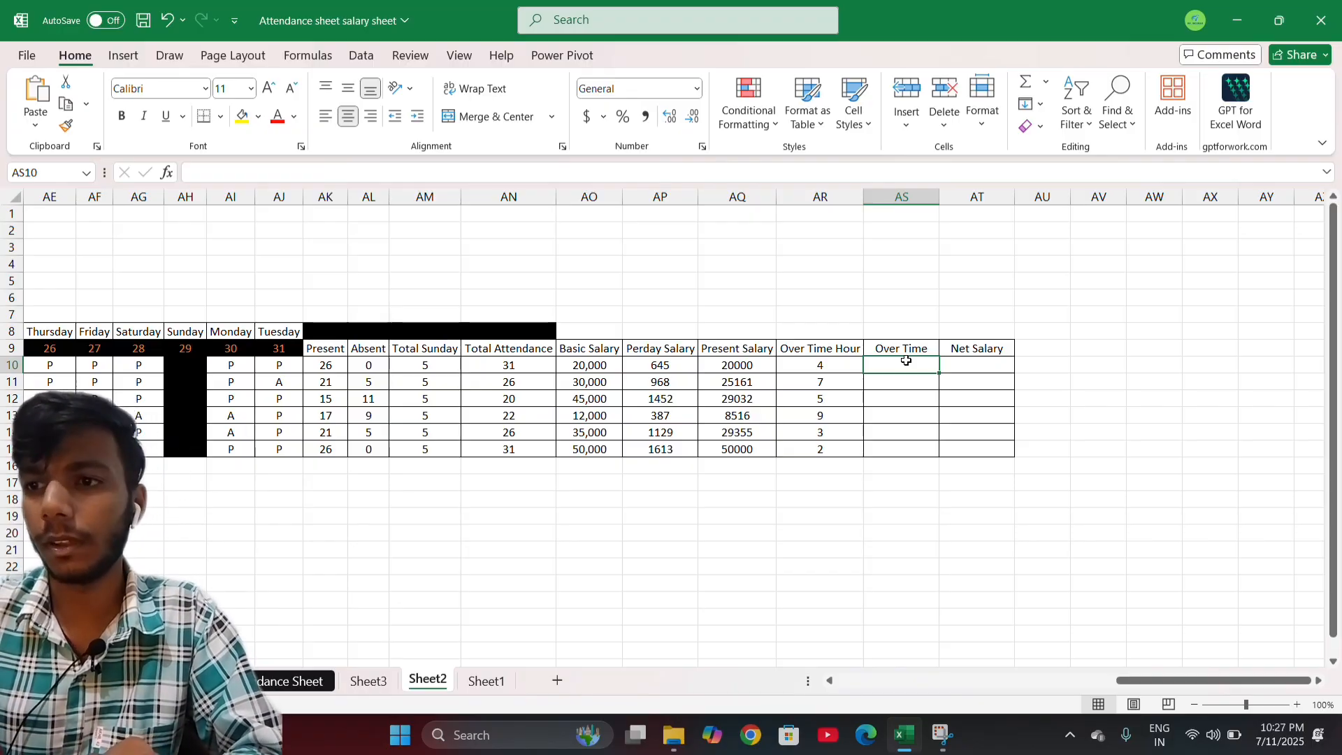
click(836, 364)
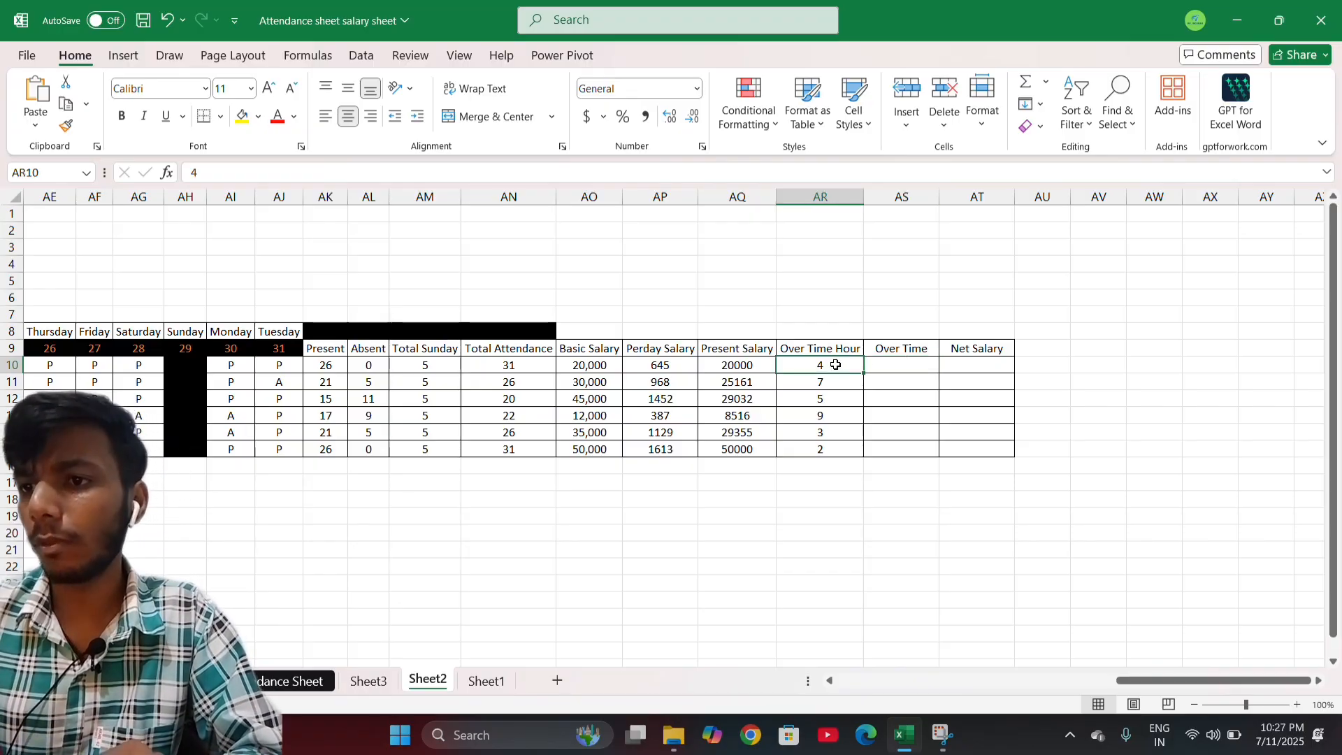
click(898, 366)
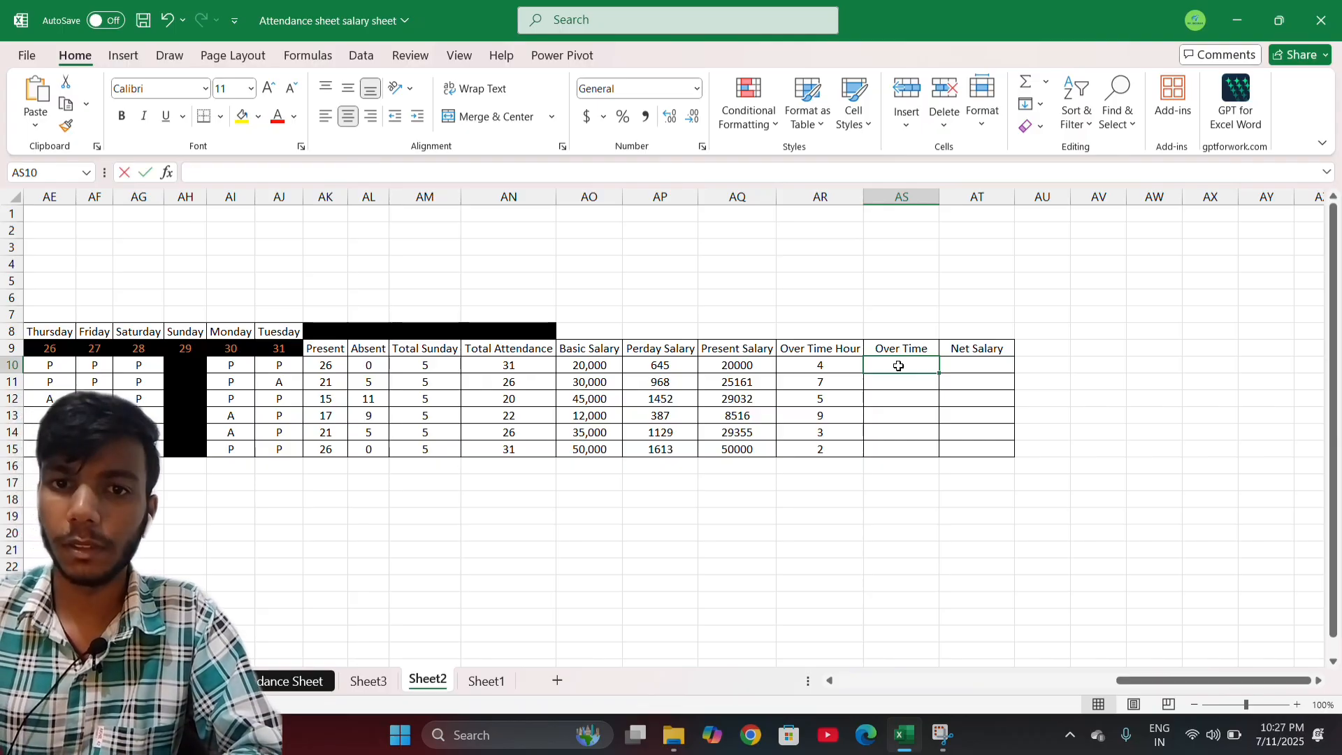
text(=)
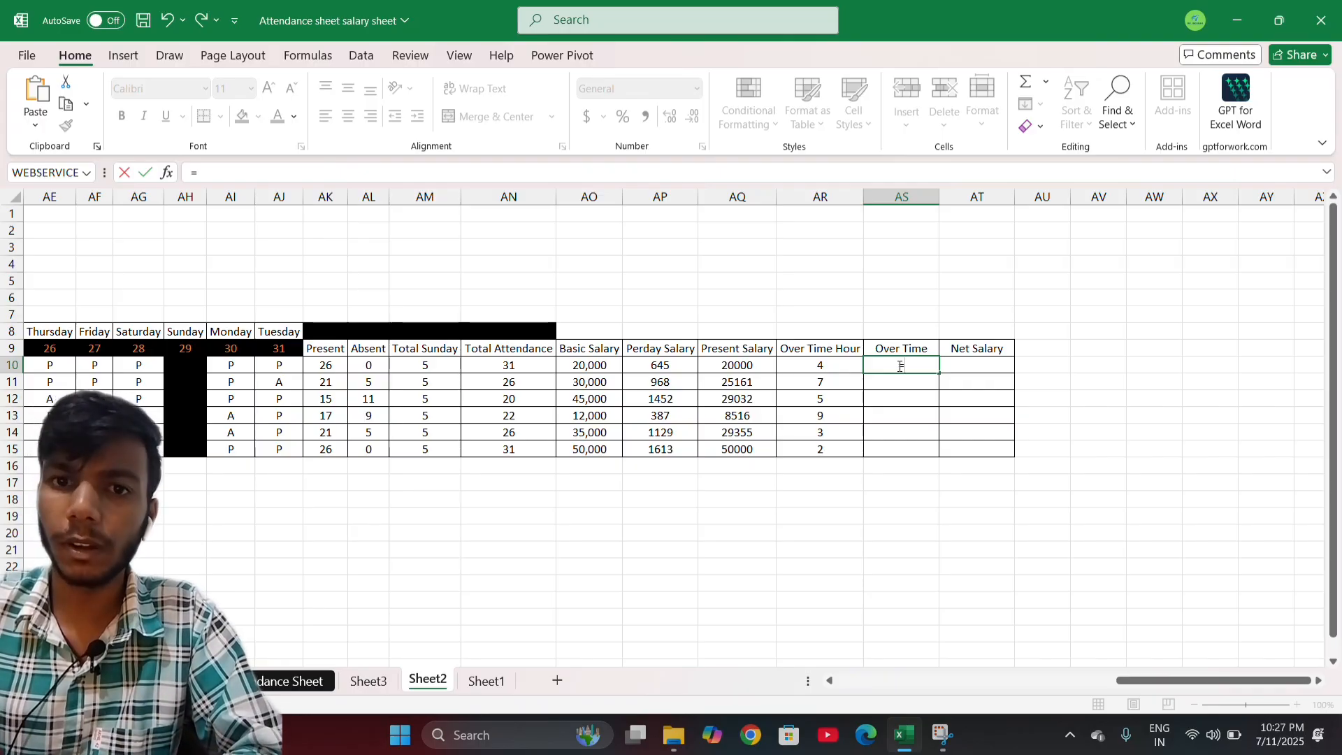
click(661, 366)
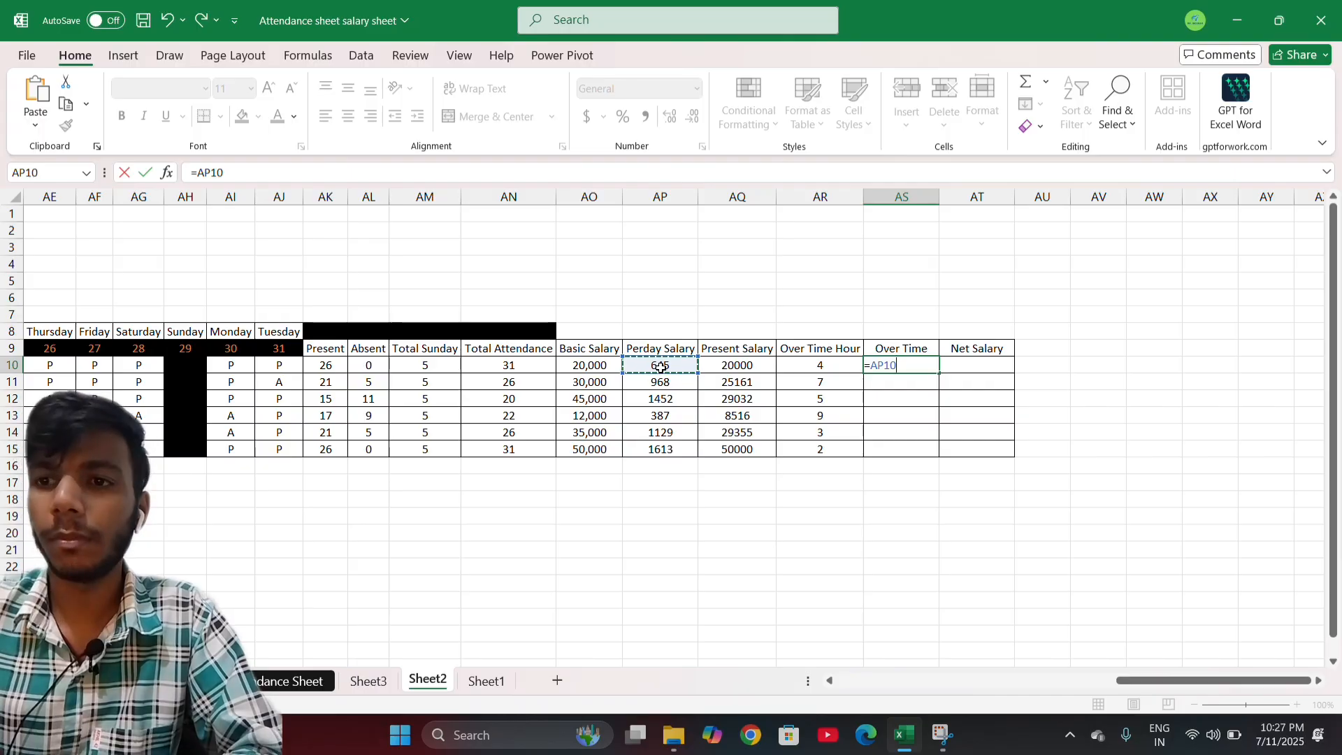
text(/)
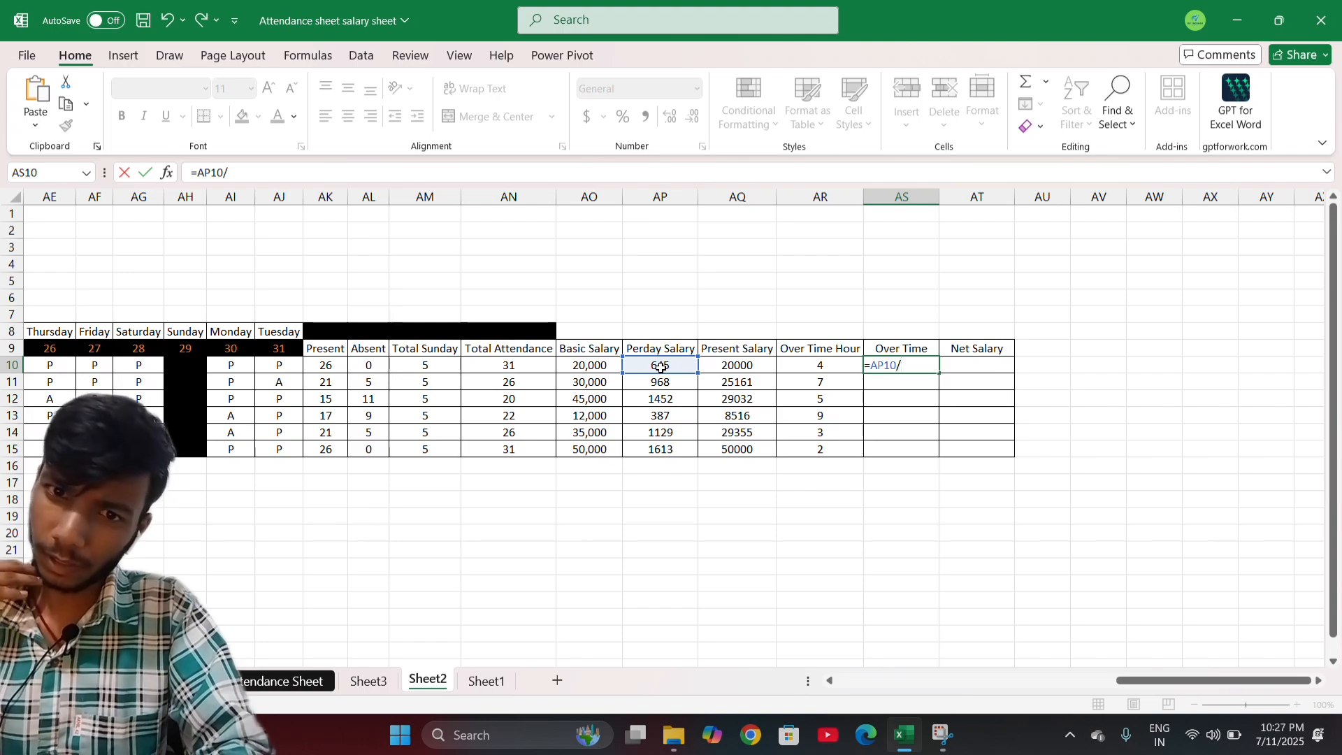
text(8)
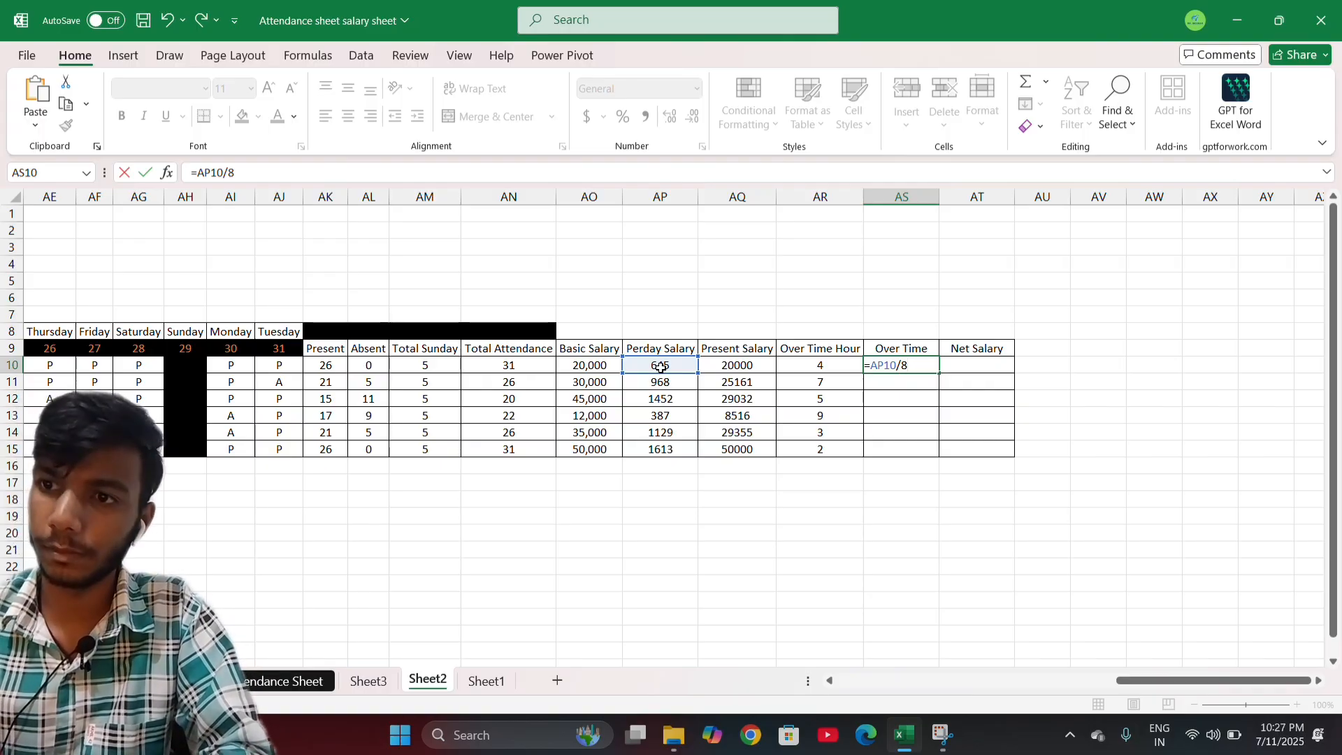
text(*)
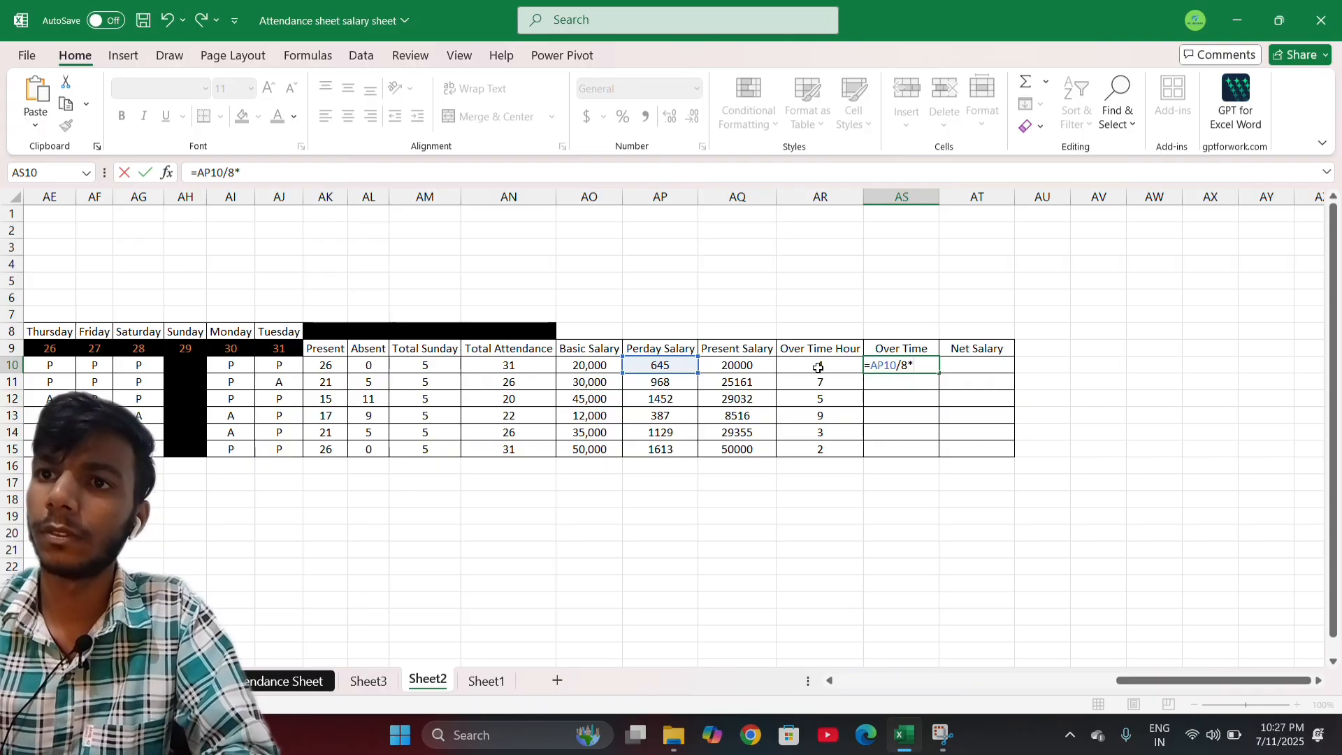
click(818, 365)
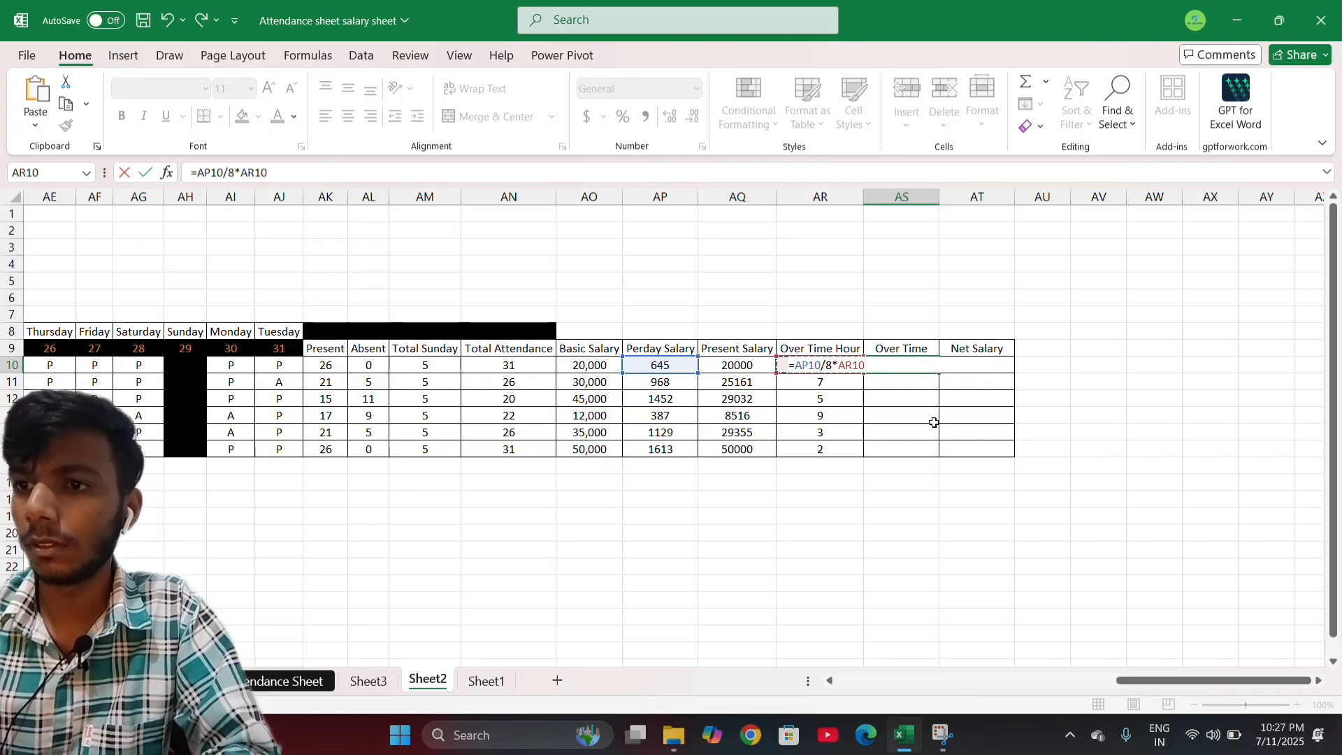
key(Return)
Format AS10 to show no decimal places and fill its formula down the Over Time column through AS15.
click(904, 364)
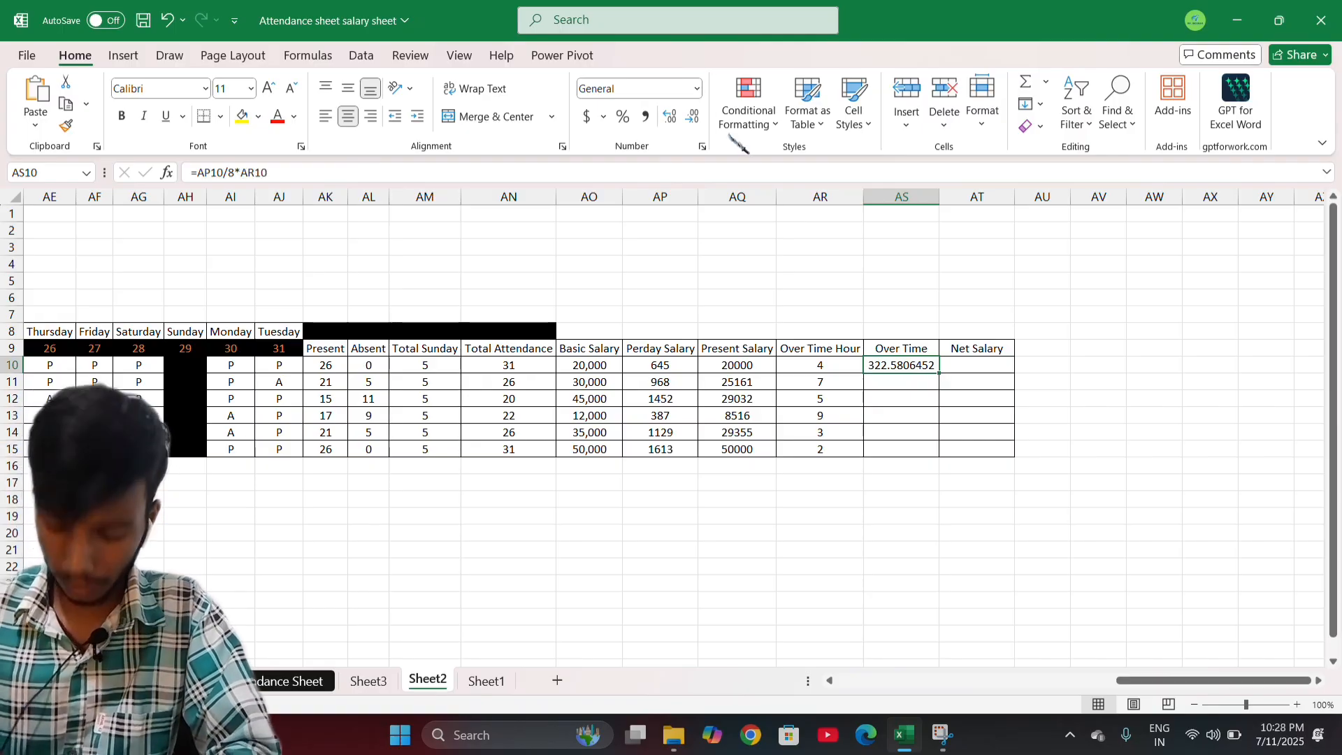
click(692, 116)
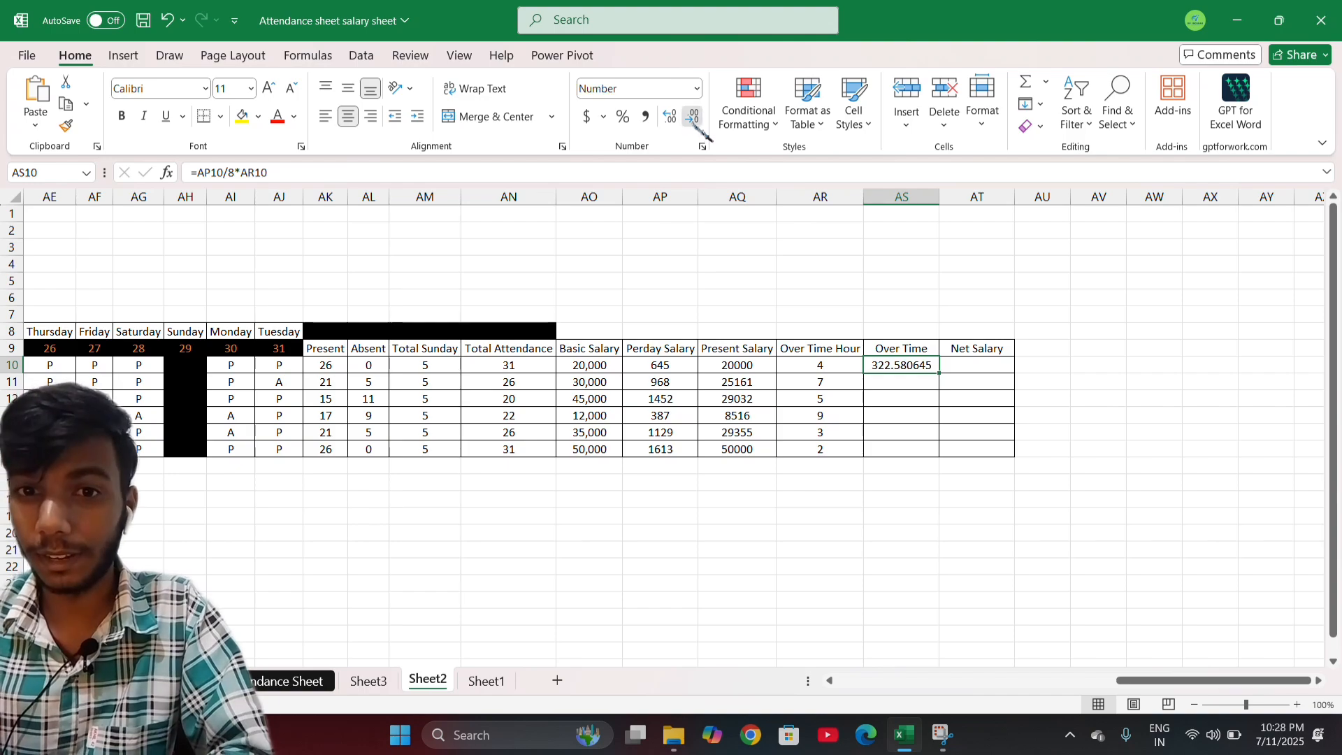
click(692, 116)
click(692, 116)
click(692, 116)
click(692, 116)
click(692, 116)
click(692, 116)
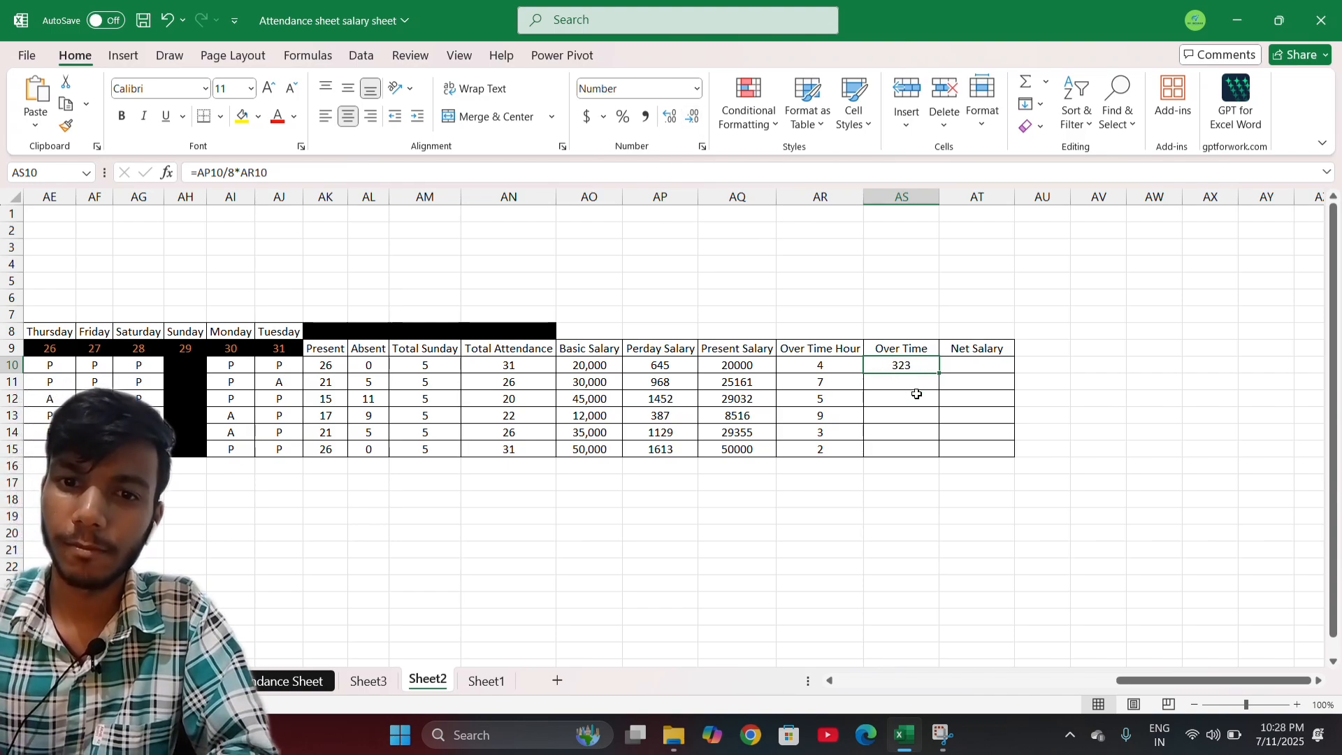
drag(938, 373, 938, 453)
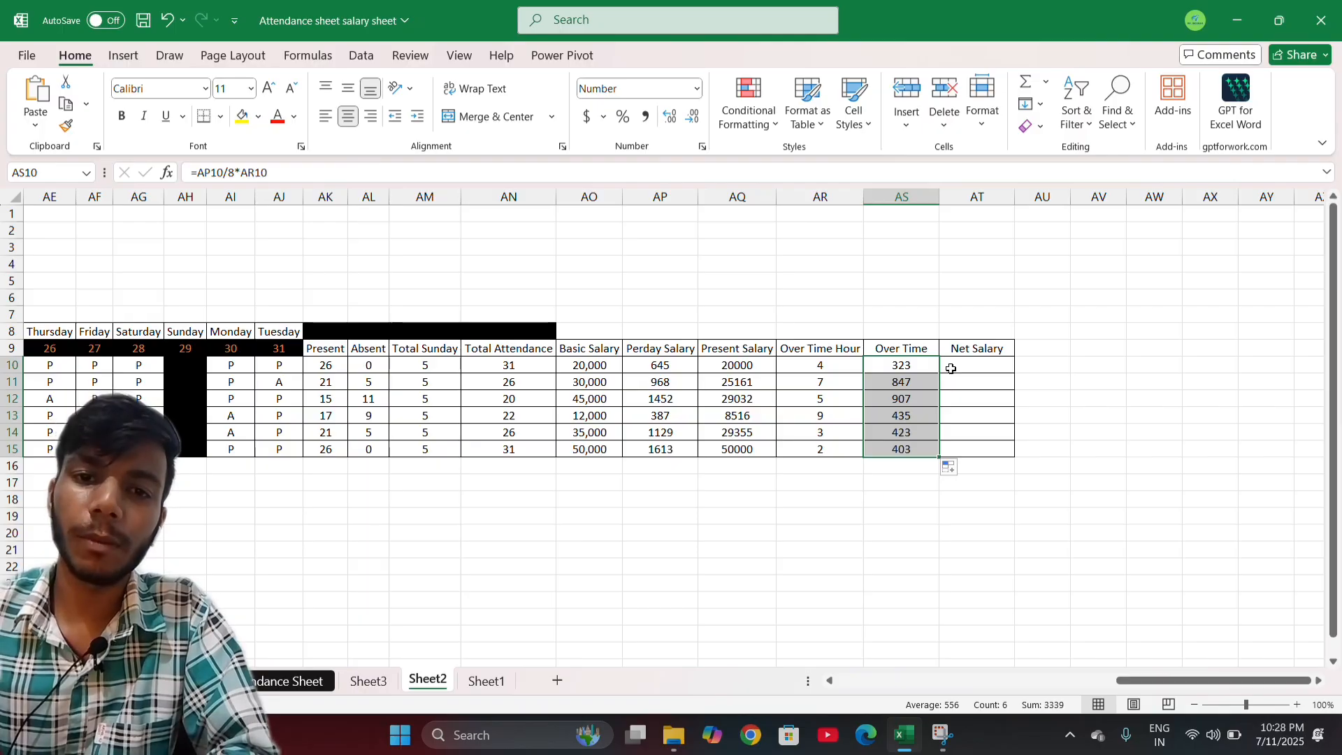
Enter the formula =AQ10+AS10 in AT10 to calculate the first employee's Net Salary and check it against the Over Time cell.
click(951, 369)
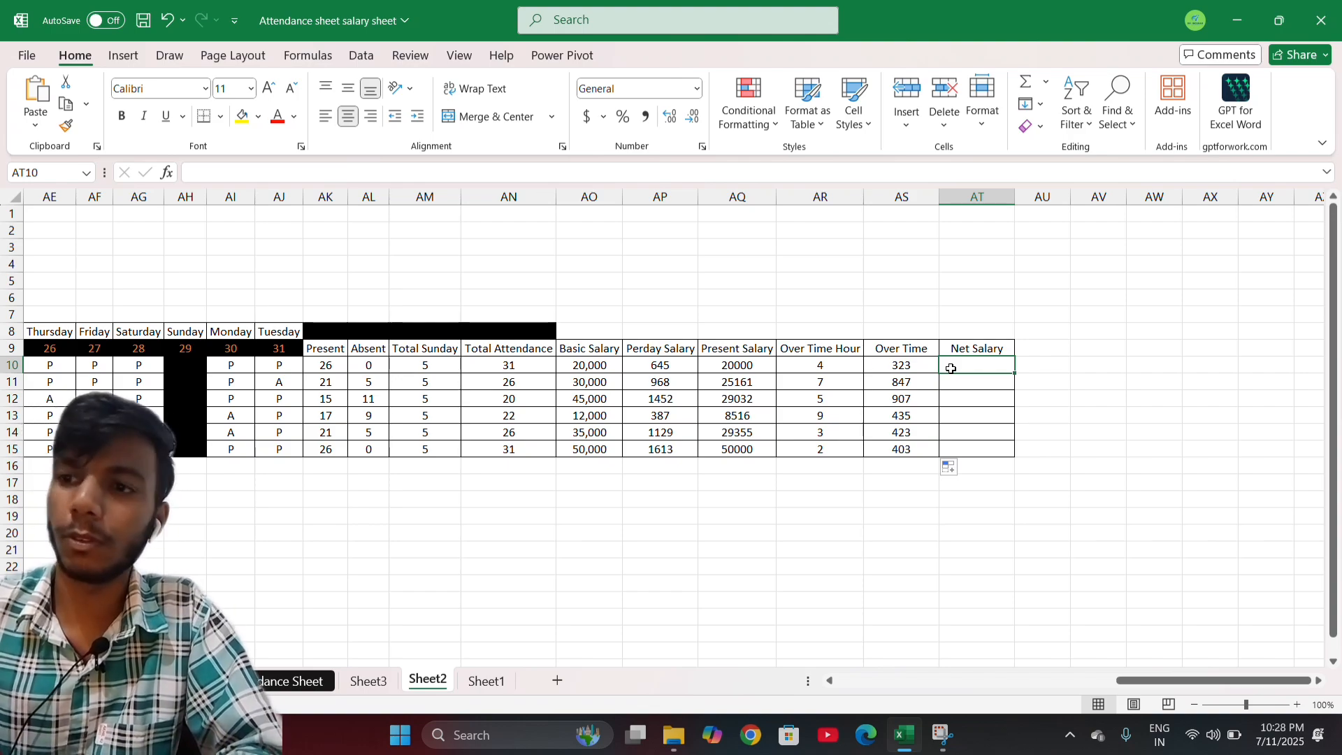
text(=)
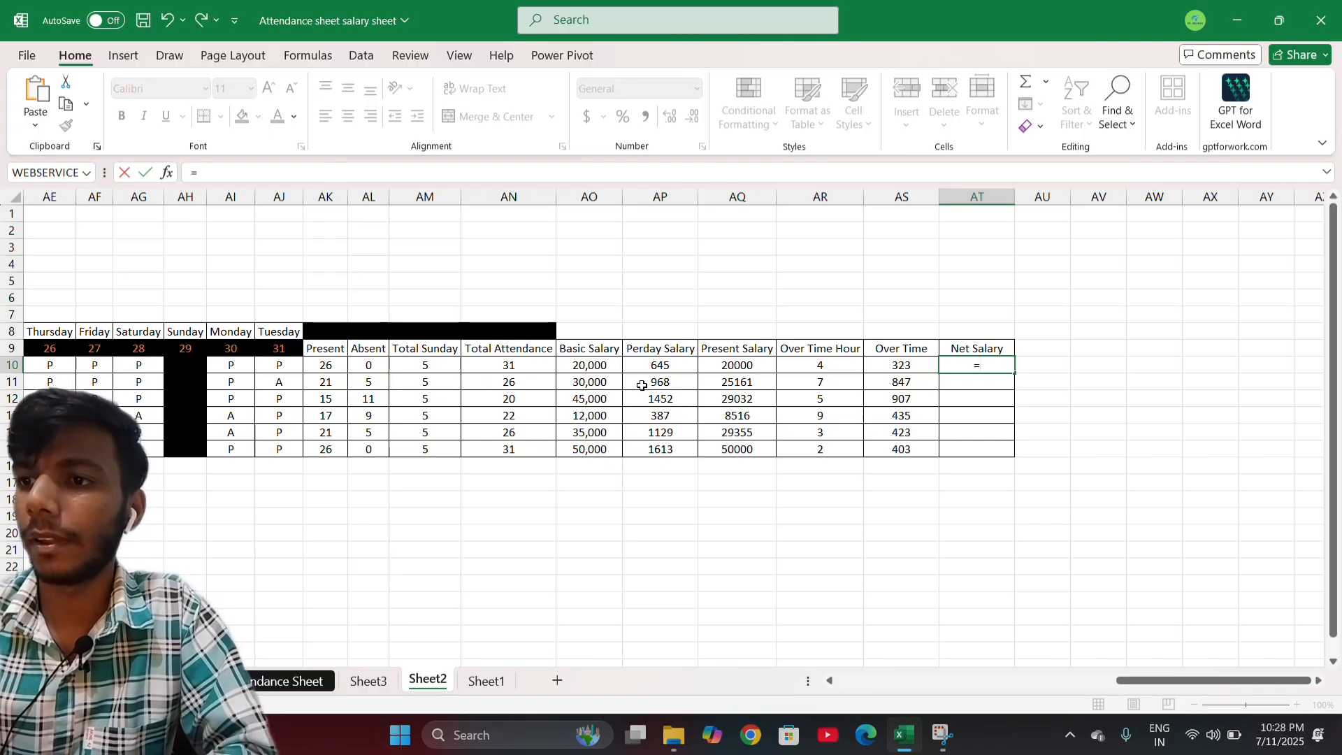
click(744, 359)
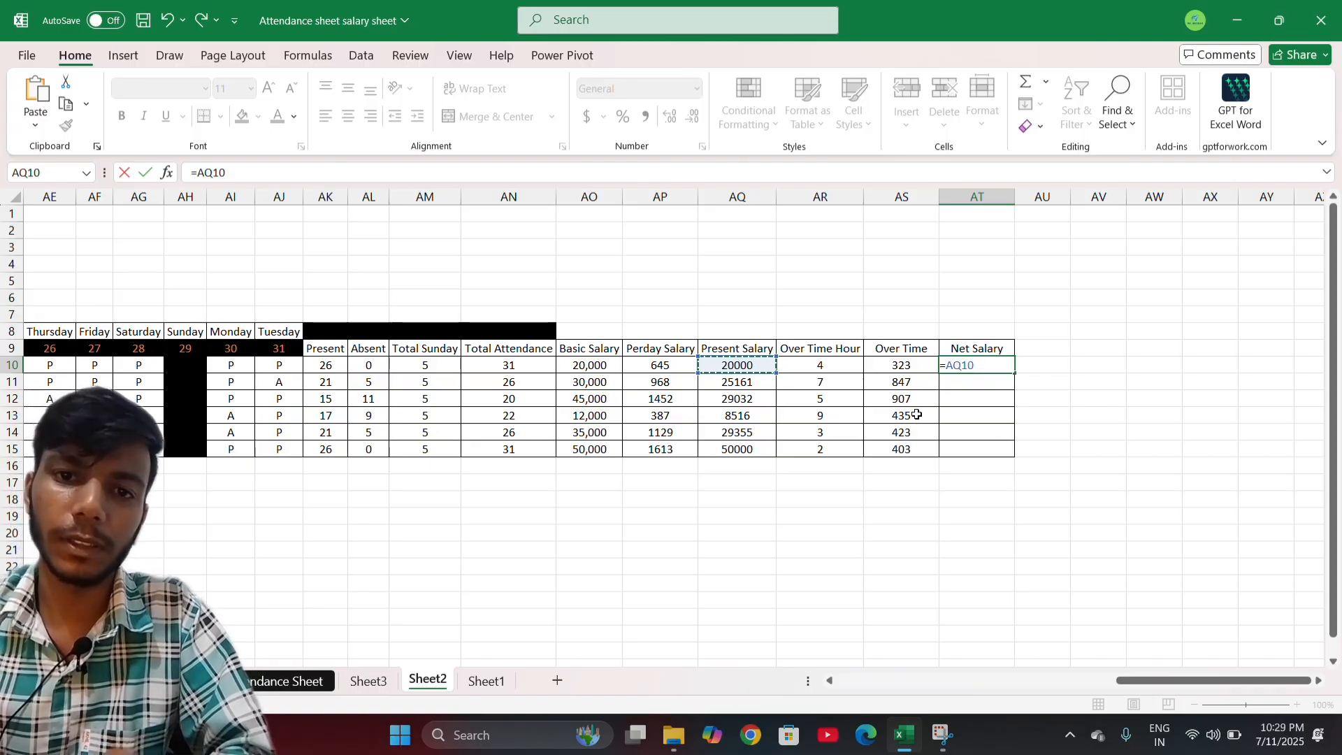
text(+)
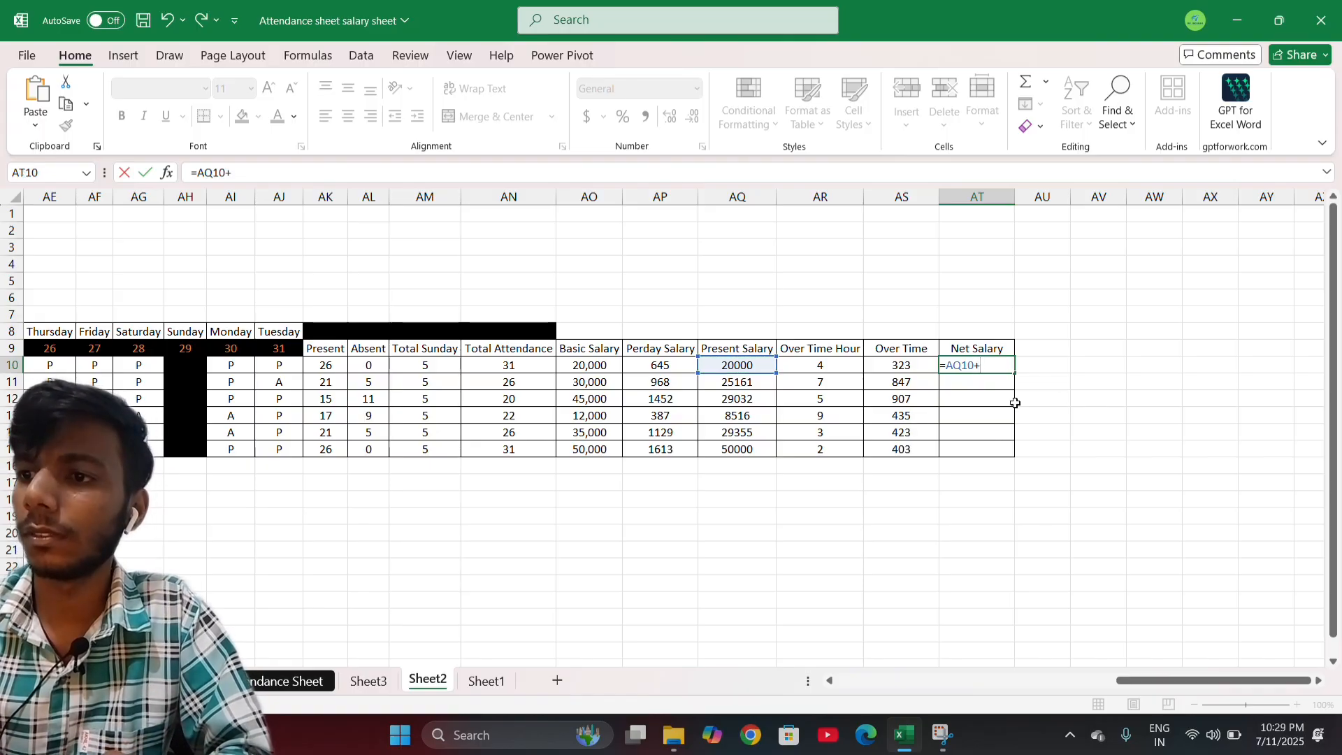
click(911, 369)
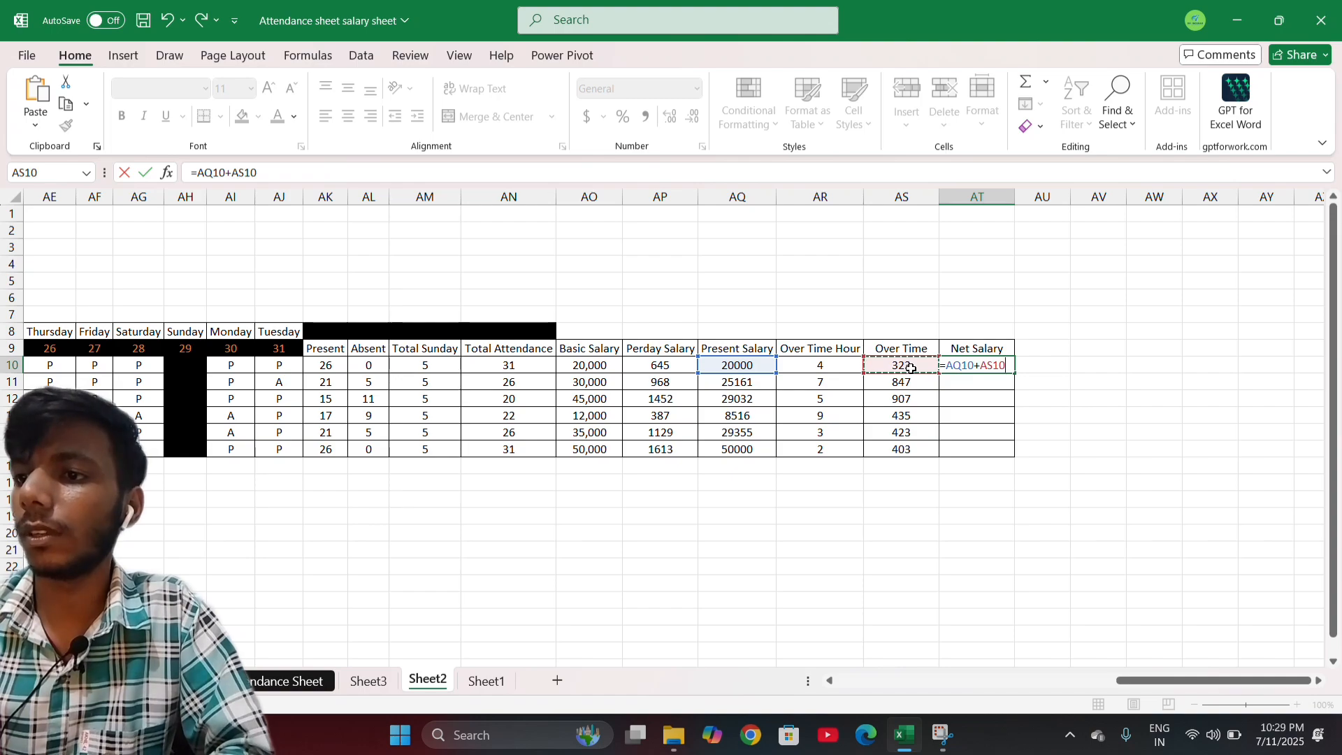
key(Return)
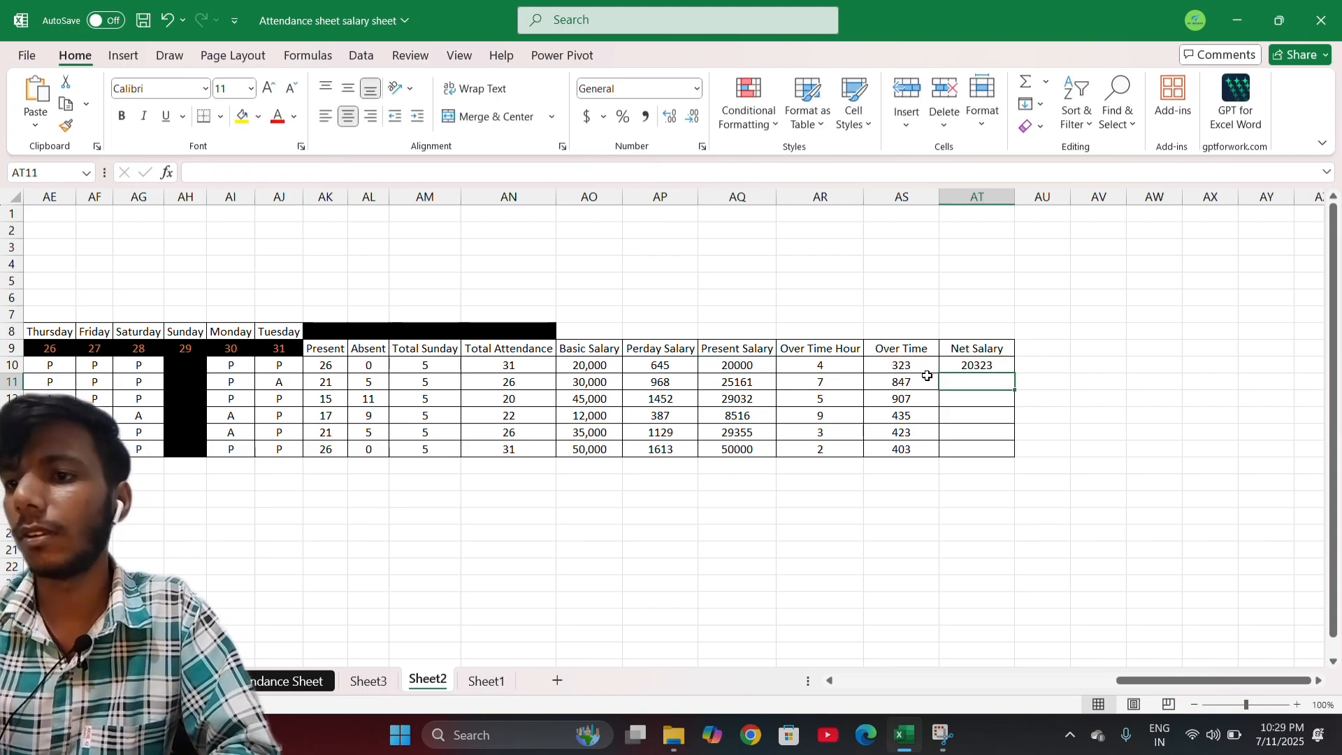
click(924, 368)
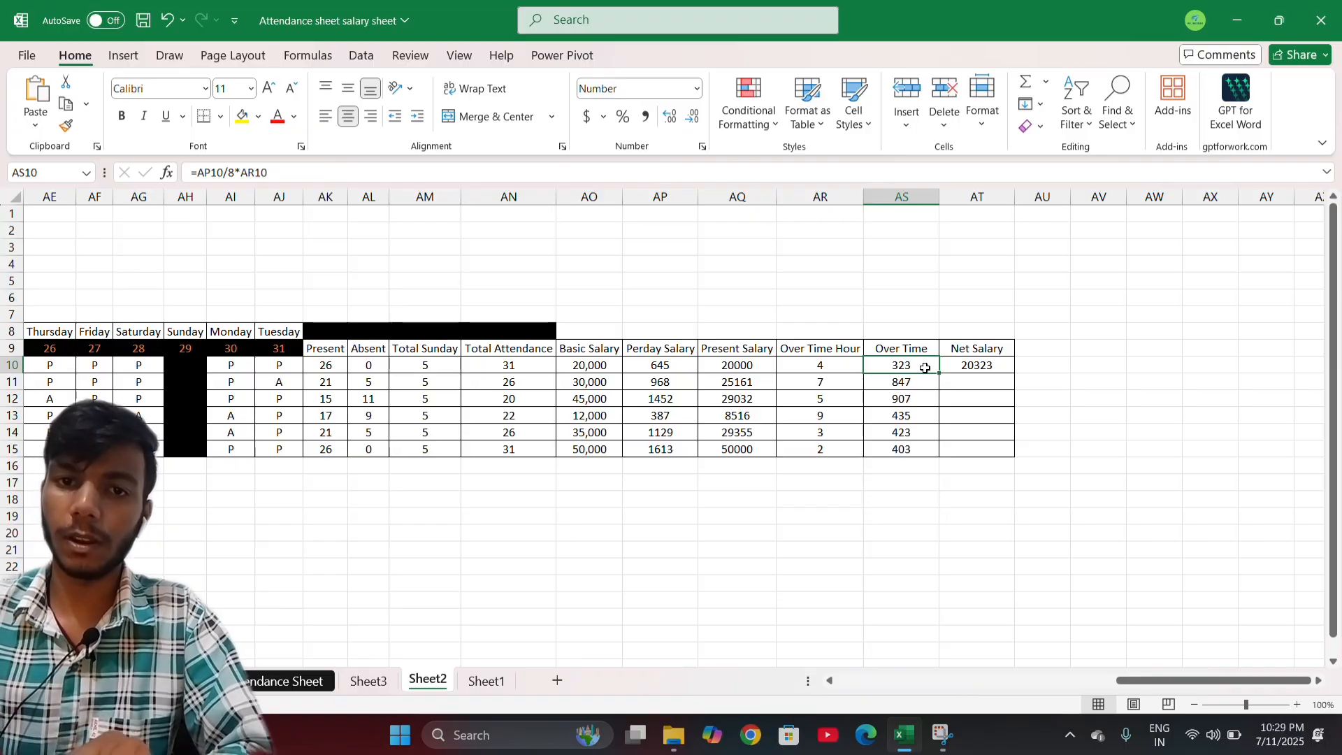
Fill the AT10 formula down the Net Salary column through AT15.
click(981, 362)
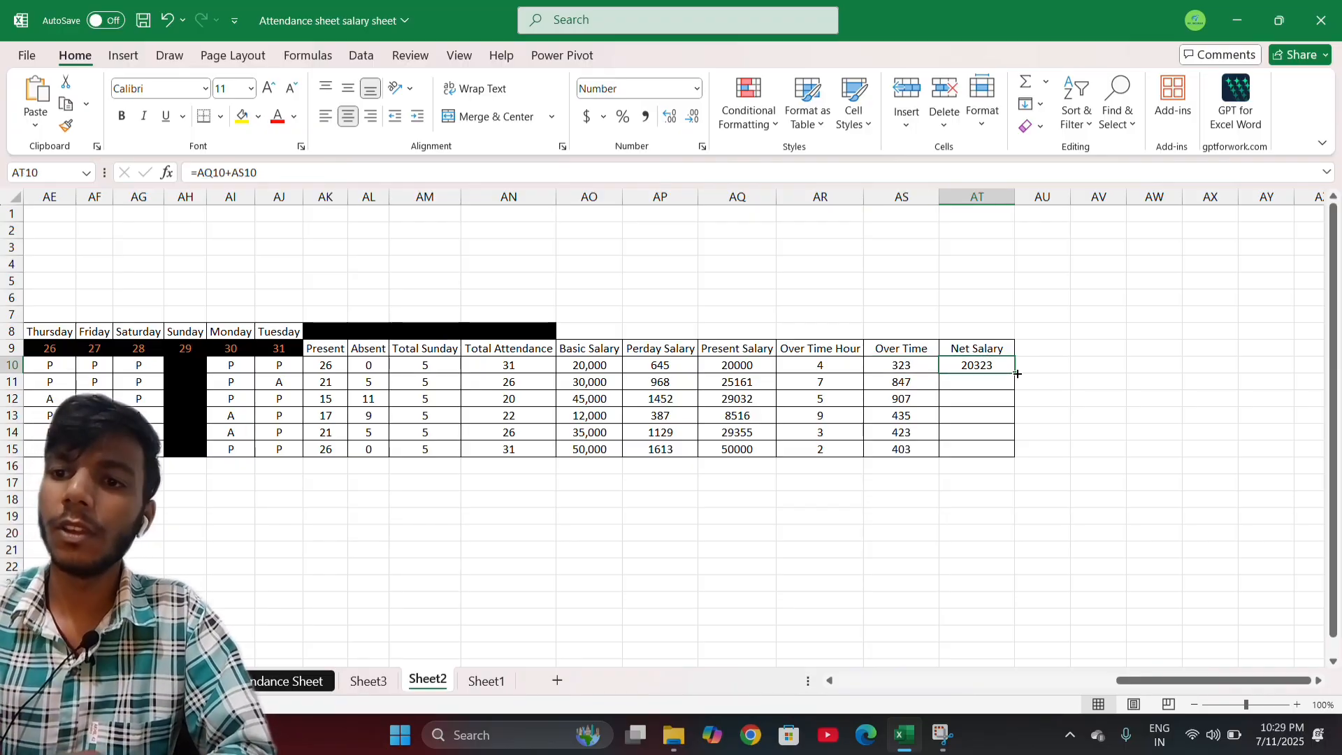
double_click(1017, 374)
click(1066, 432)
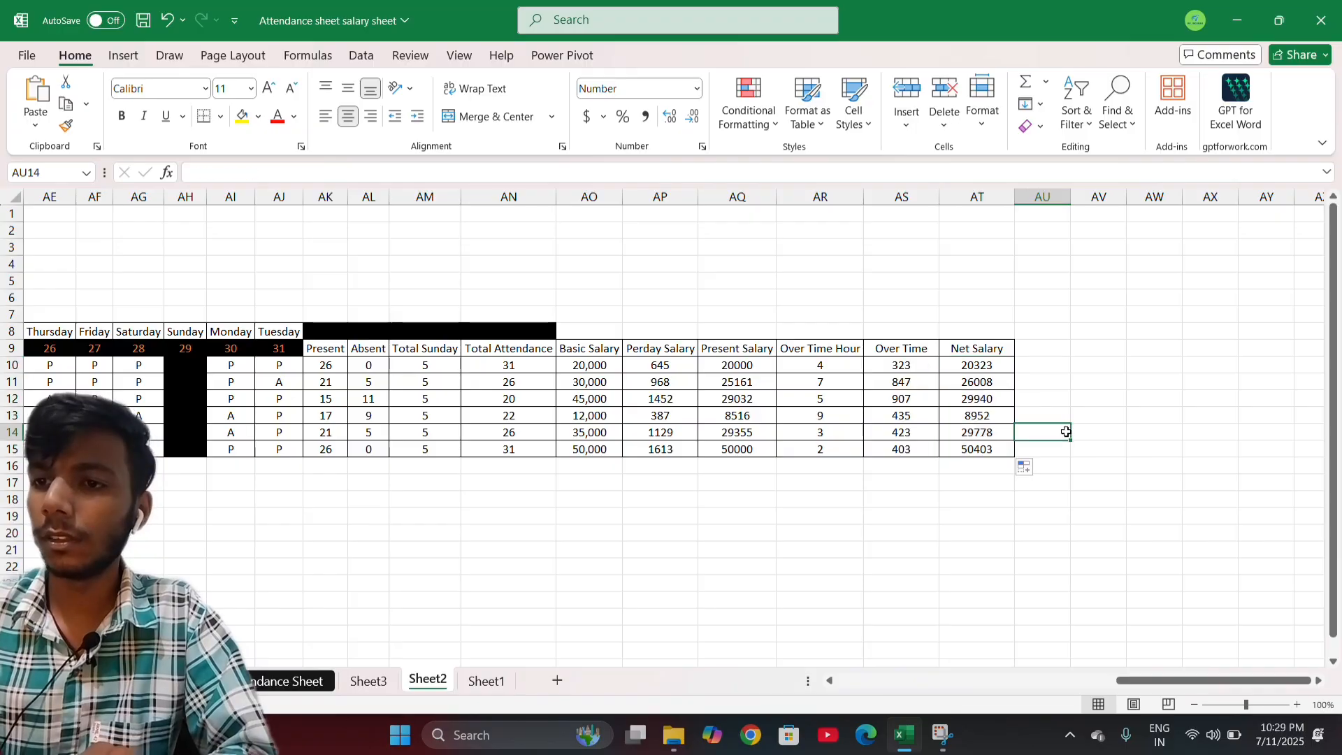
Review the completed sheet from the daily attendance marks to the salary columns, checking the Net Salary formulas in AT13 and AT10.
click(976, 414)
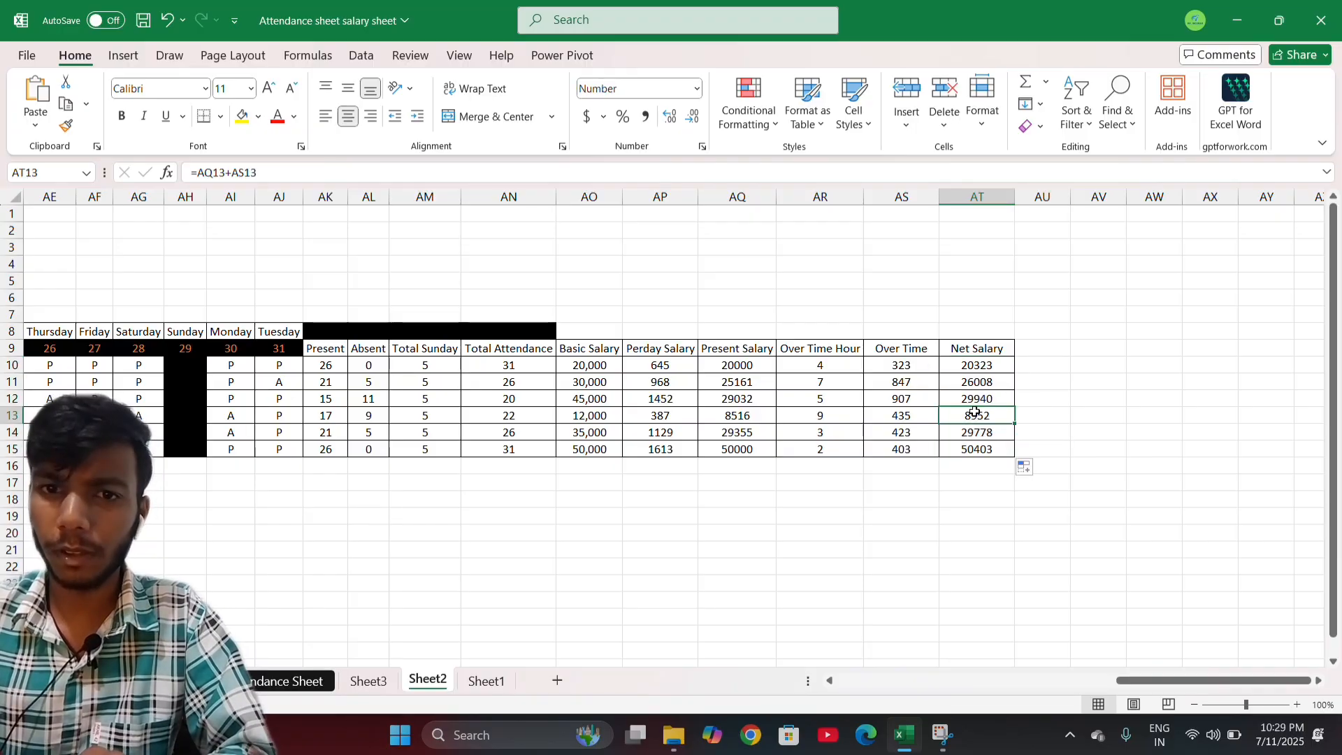
scroll(975, 412, left, 3)
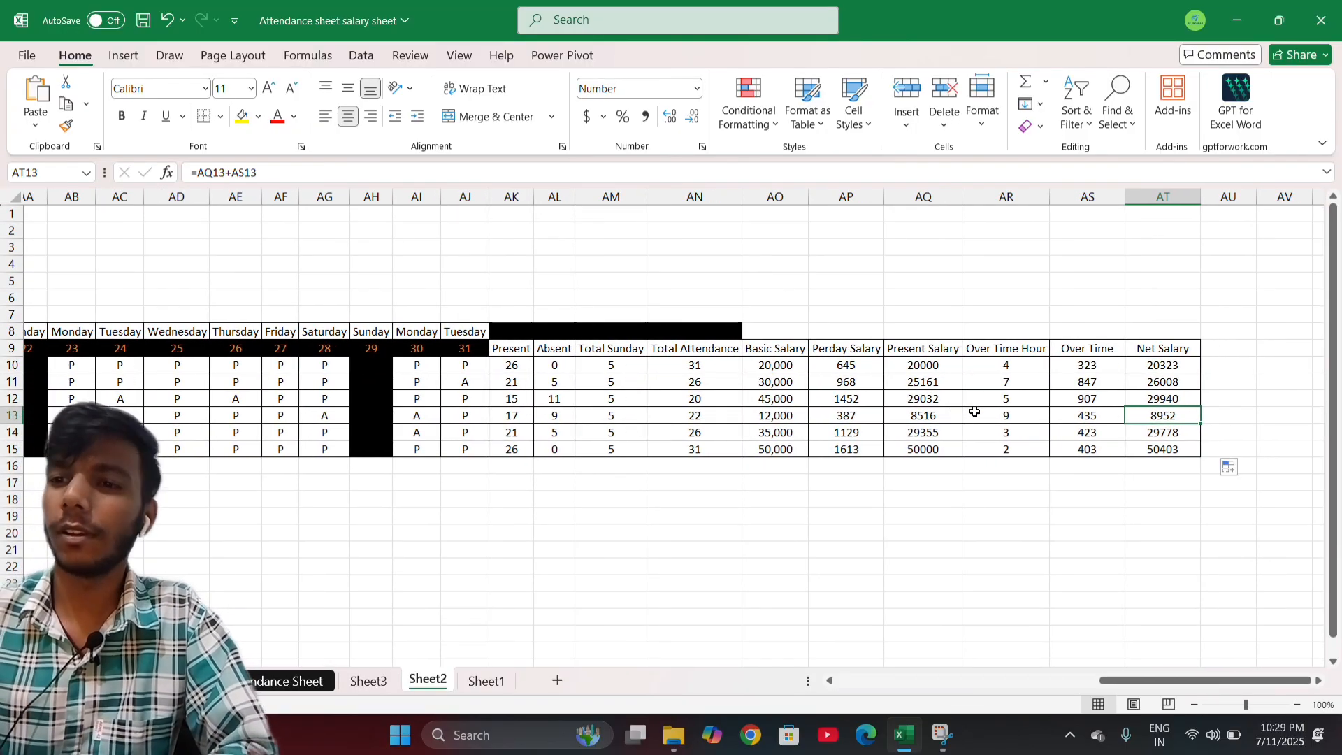
scroll(975, 412, right, 5)
scroll(975, 412, left, 8)
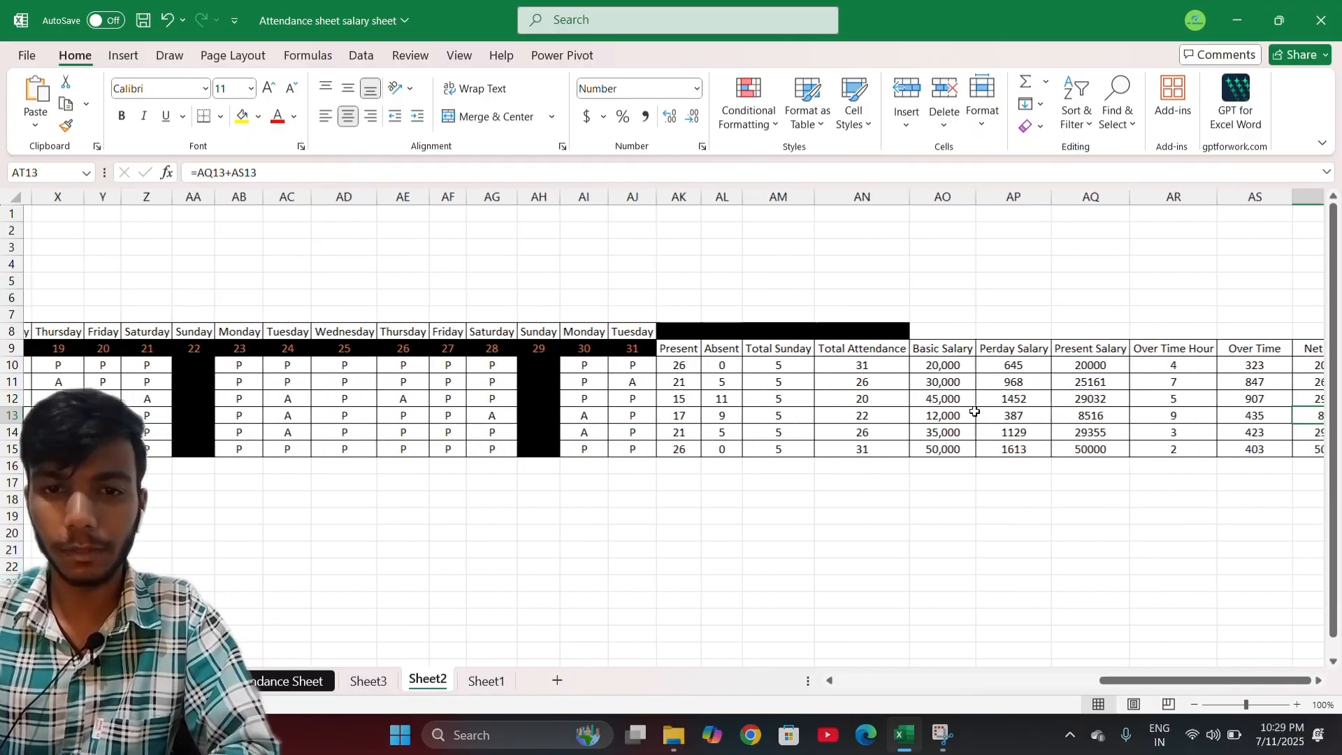
scroll(975, 412, right, 1)
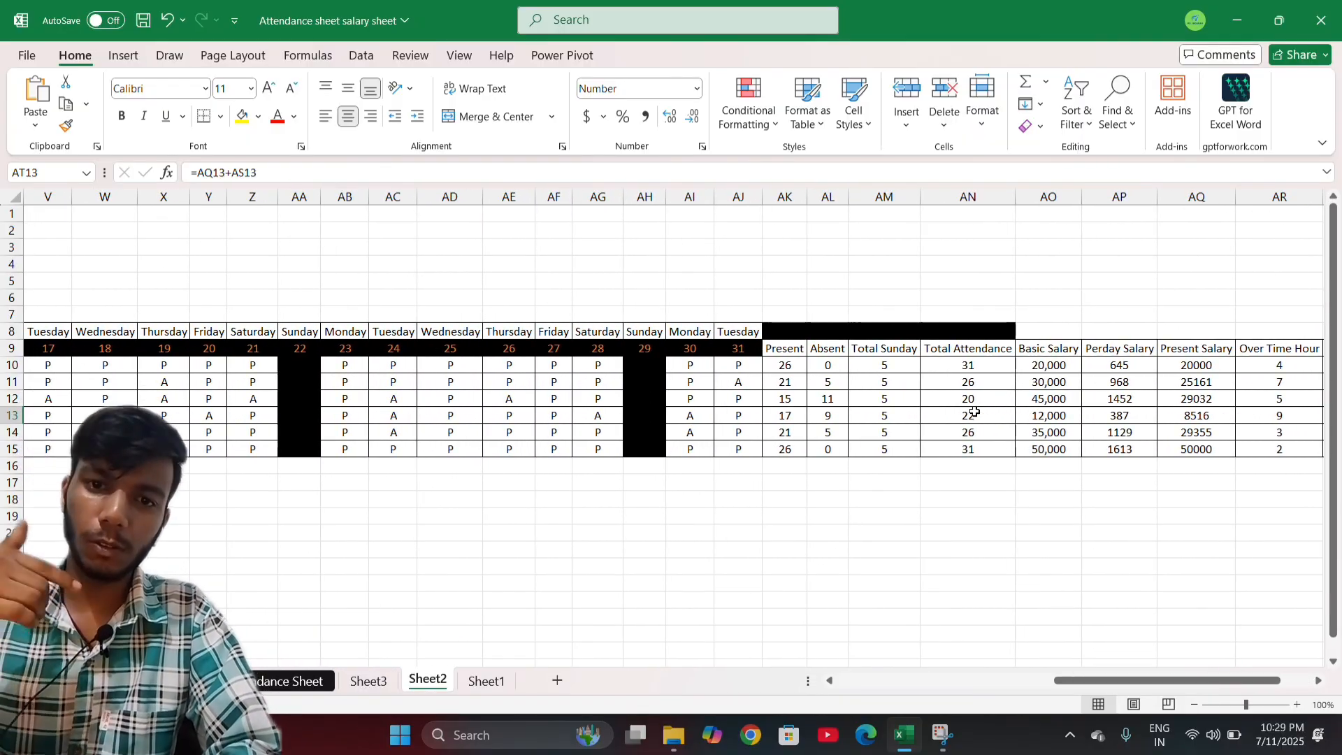
scroll(975, 411, right, 5)
scroll(974, 378, left, 1)
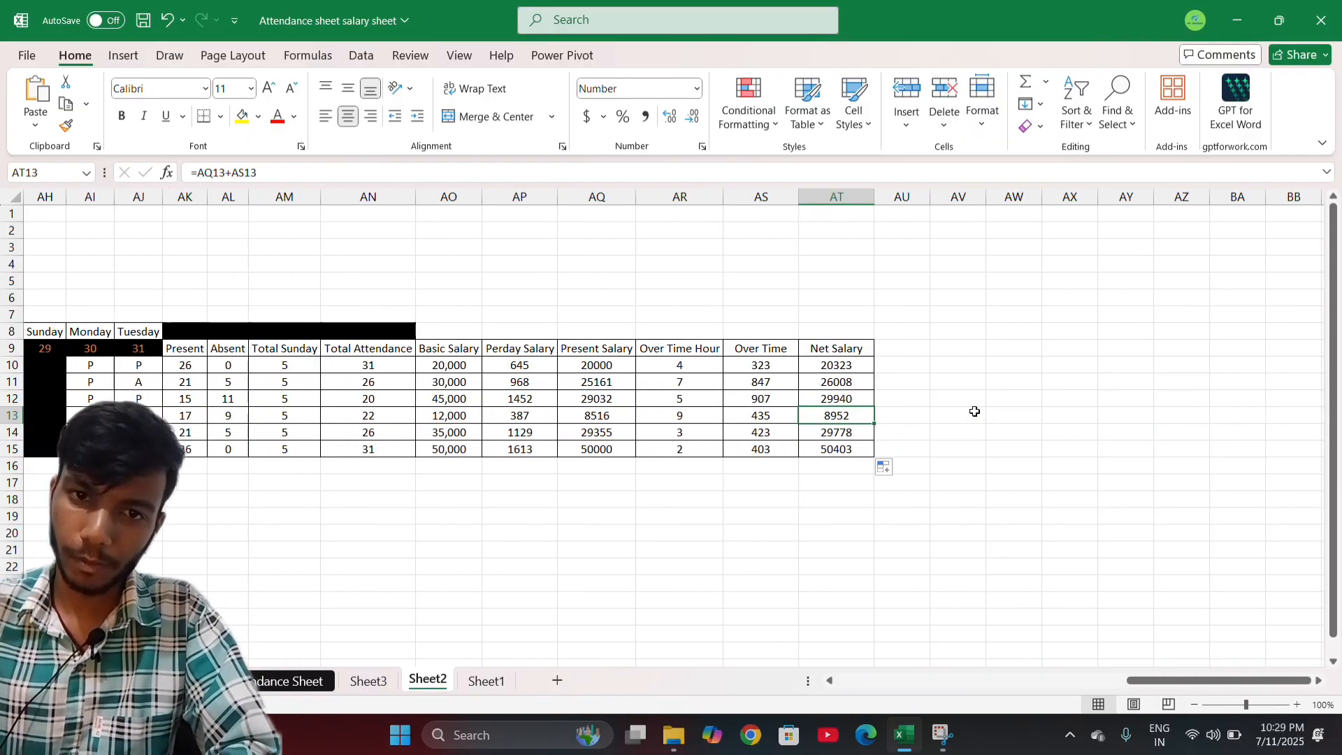
click(786, 349)
click(827, 362)
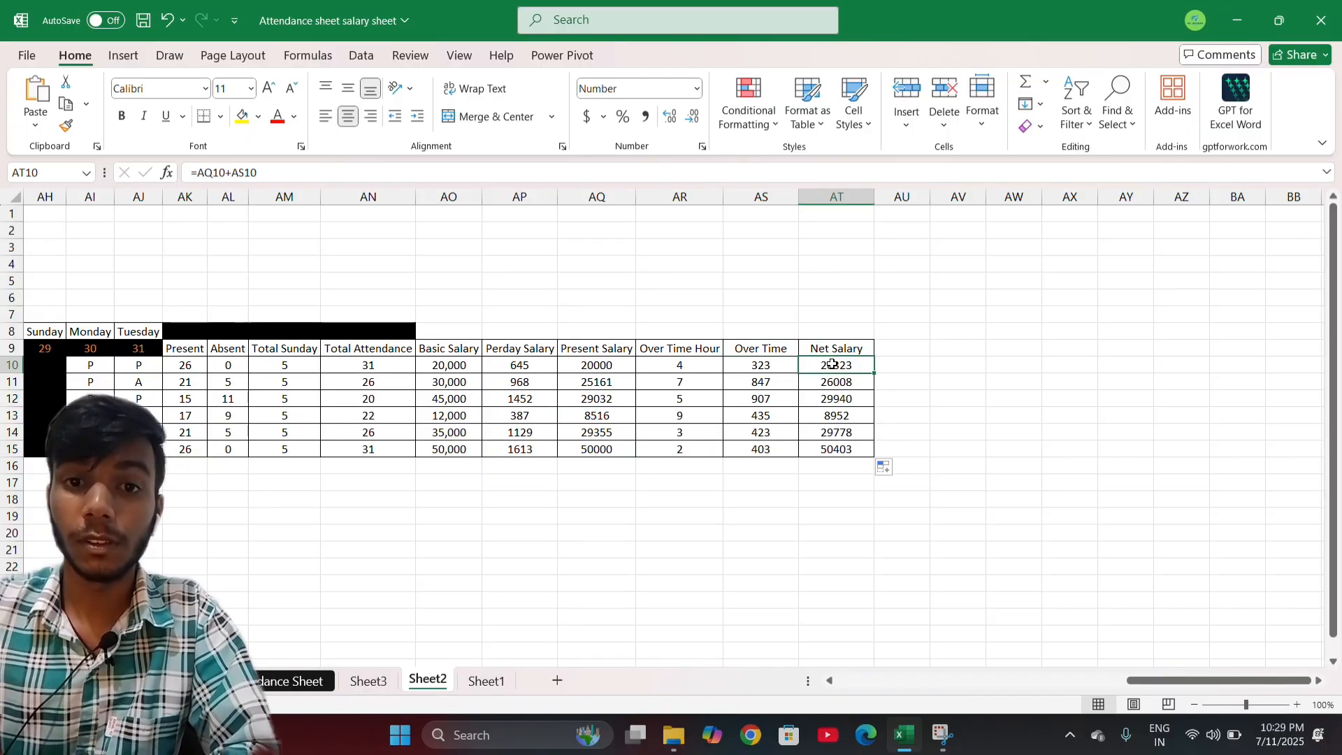